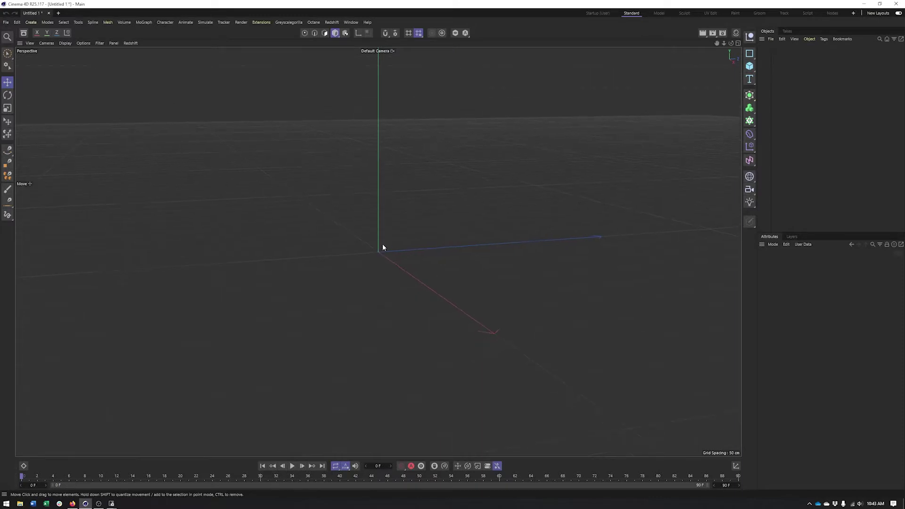
Open the primitive objects palette to pick a sphere
left_click(750, 65)
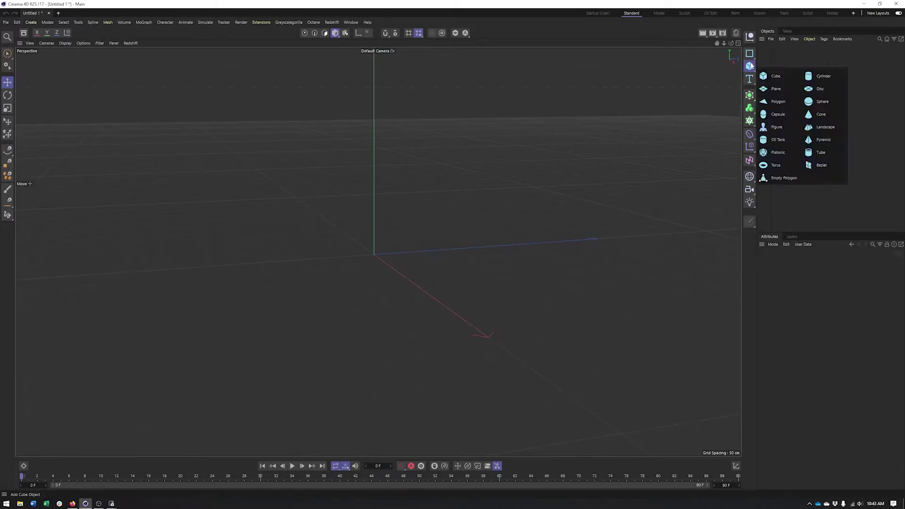
Add a sphere and display it with Gouraud Shading (Lines)
left_click(826, 102)
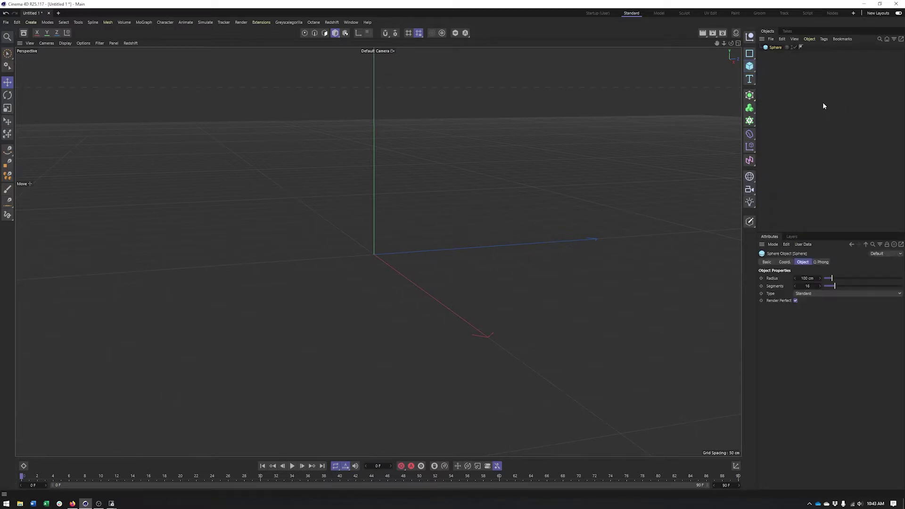
middle_click_drag(282, 167, 270, 152, "alt")
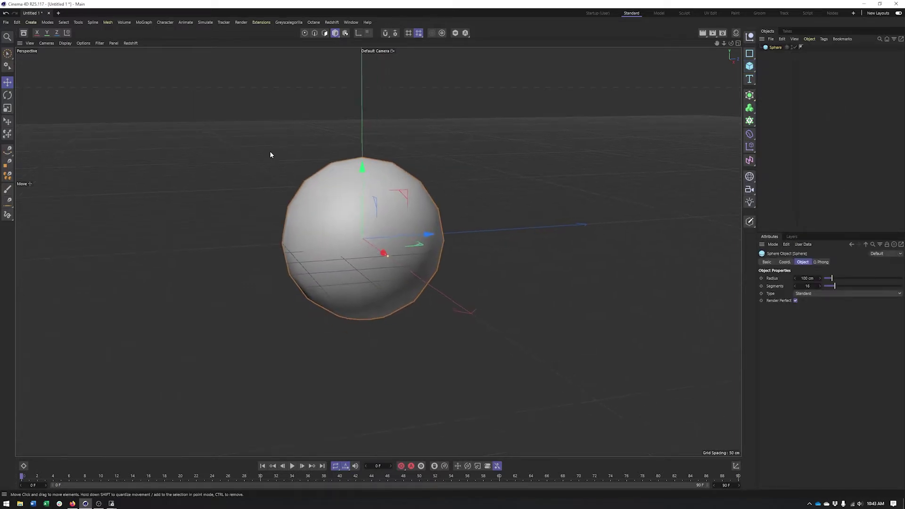
left_click(65, 43)
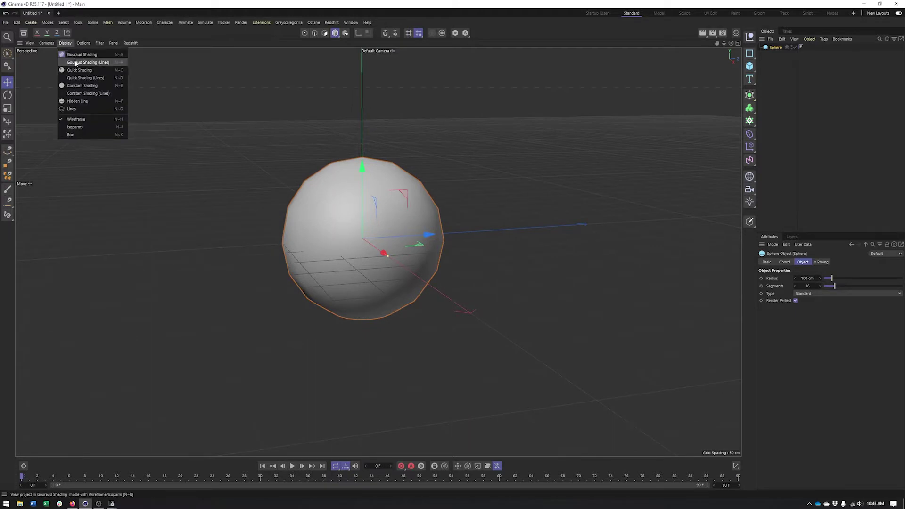
left_click(76, 63)
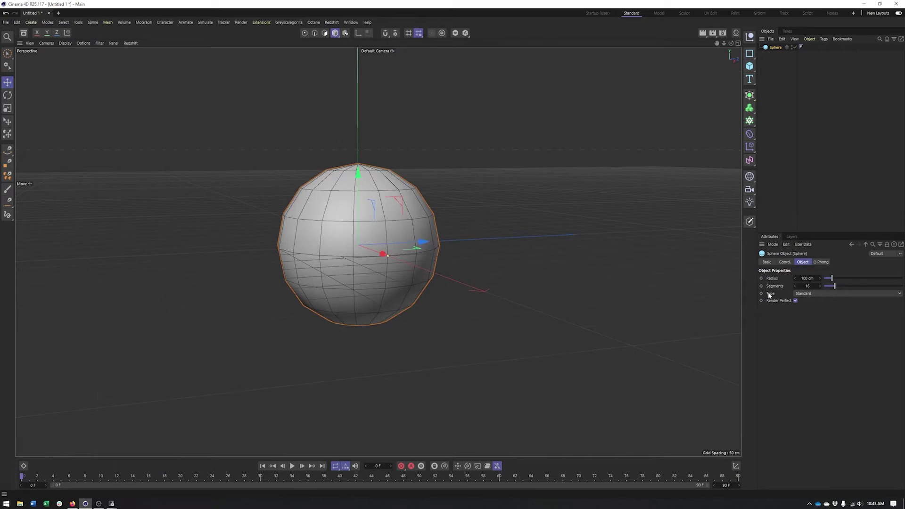
Set the sphere's Type to Hexahedron and its Segments to 8
left_click(803, 293)
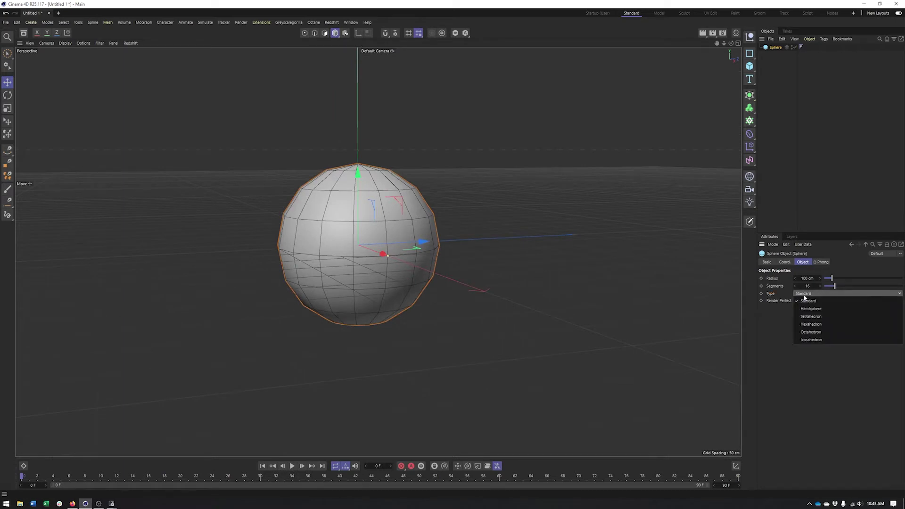
left_click(810, 325)
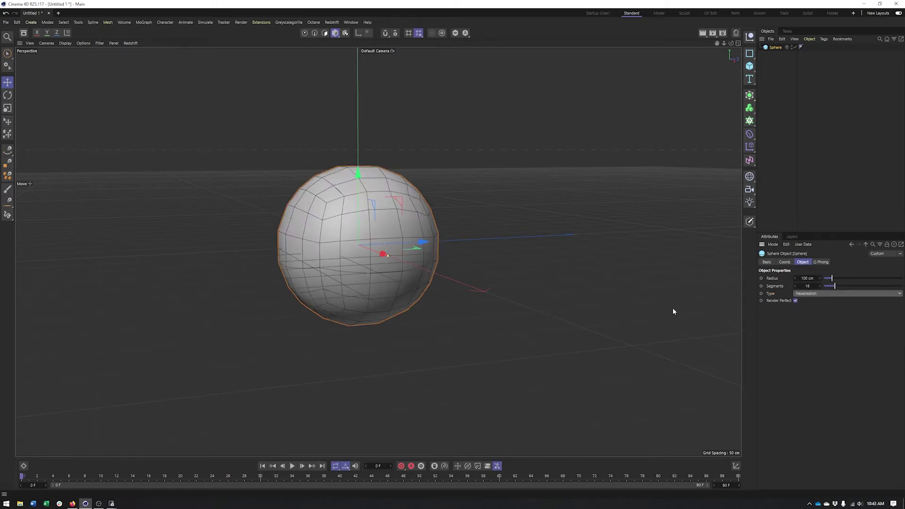
left_click_drag(542, 273, 323, 169, "alt")
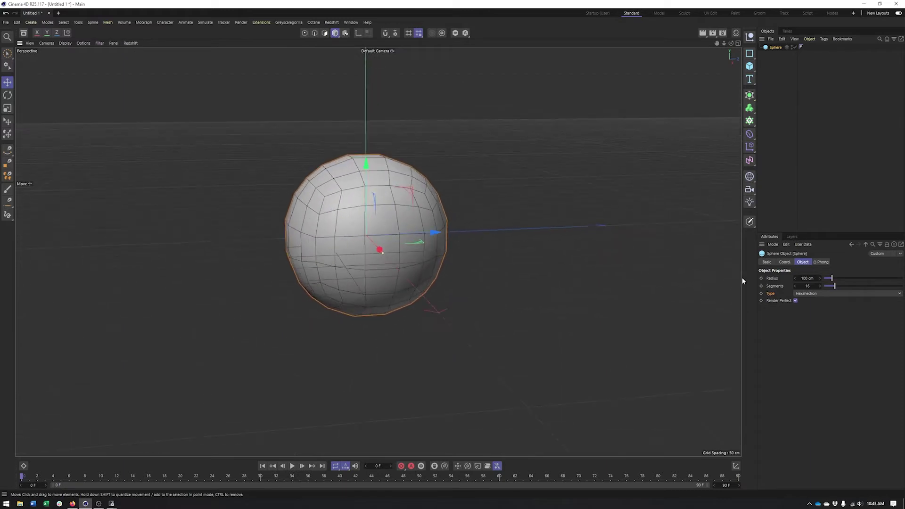
left_click(796, 286)
left_click(795, 286)
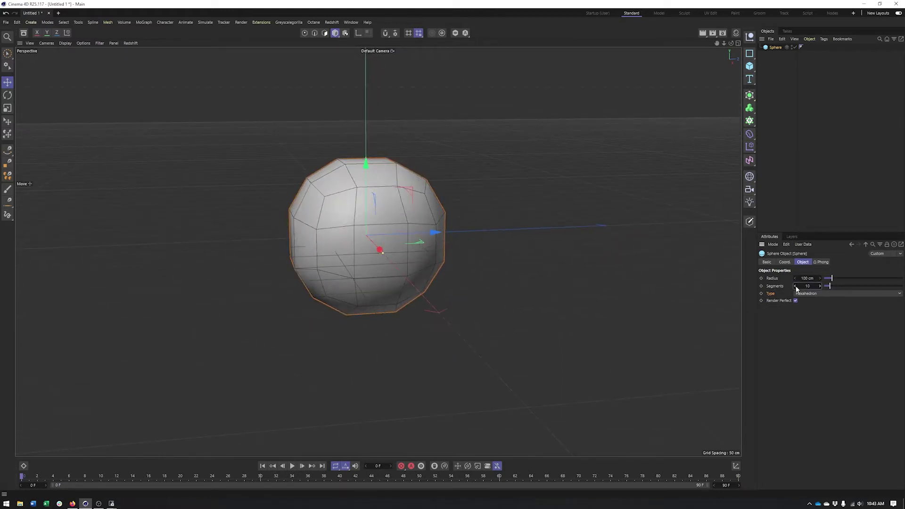
left_click(796, 286)
left_click_drag(341, 239, 307, 230, "alt")
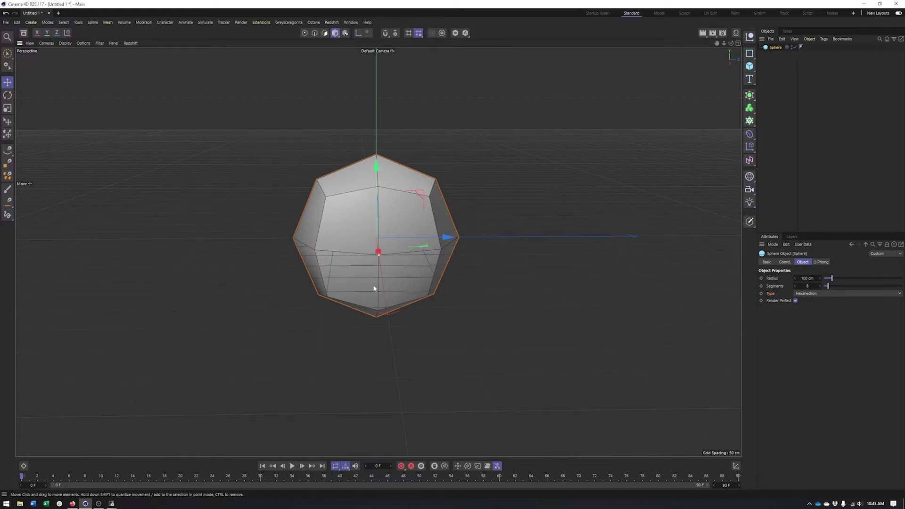
left_click_drag(368, 293, 391, 289, "alt")
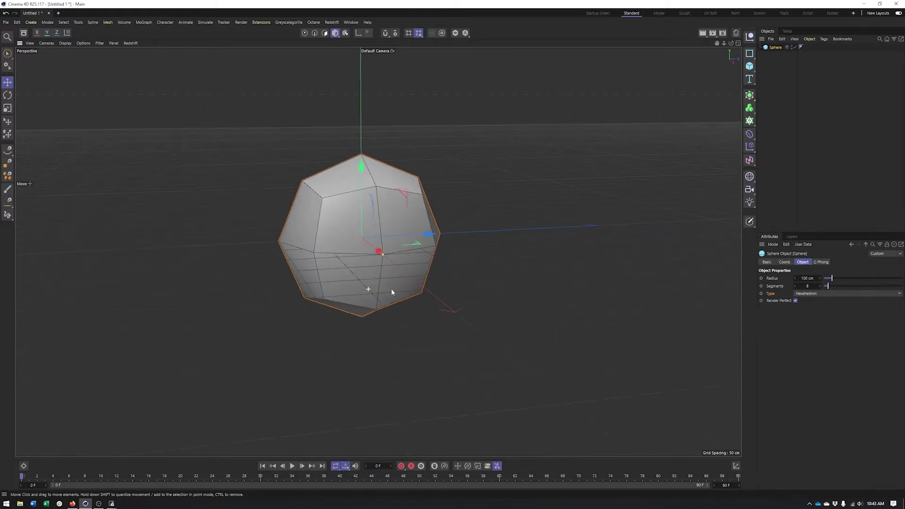
Hide the workplane grid in the viewport through the Filter menu
left_click(113, 44)
mouse_move(99, 43)
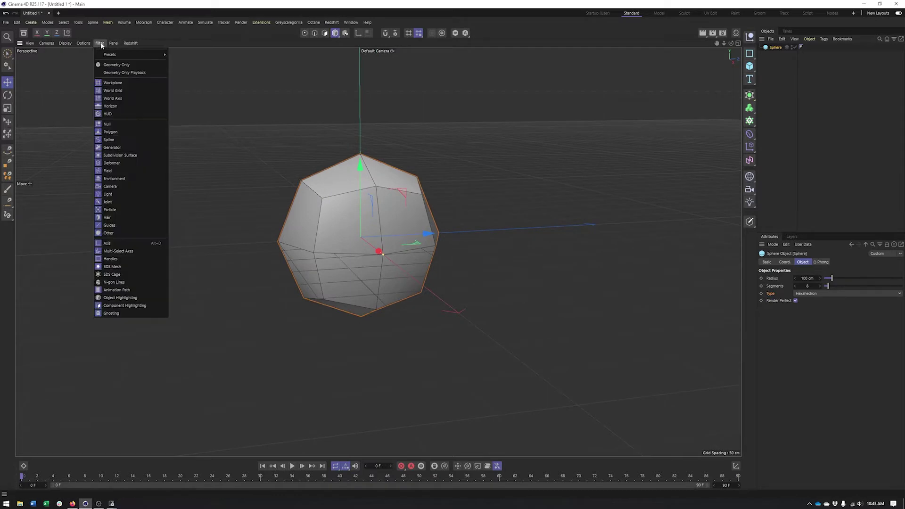
left_click(111, 84)
left_click_drag(396, 245, 395, 242, "alt")
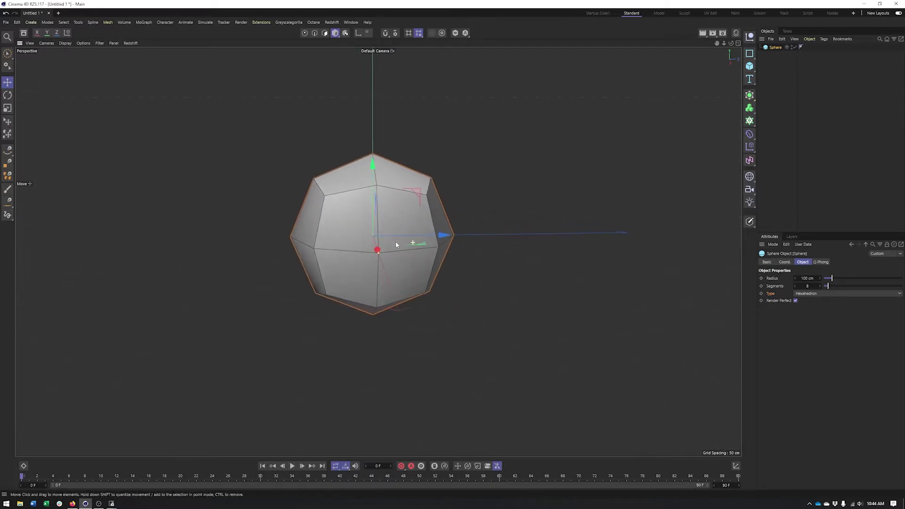
Rename the sphere to 'Base' and make it editable with C
double_click(775, 47)
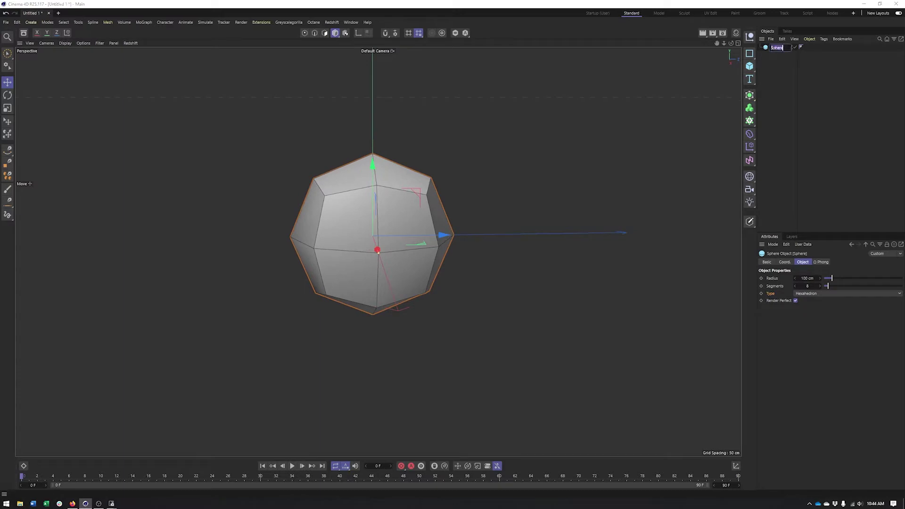
type("Base")
key("Return")
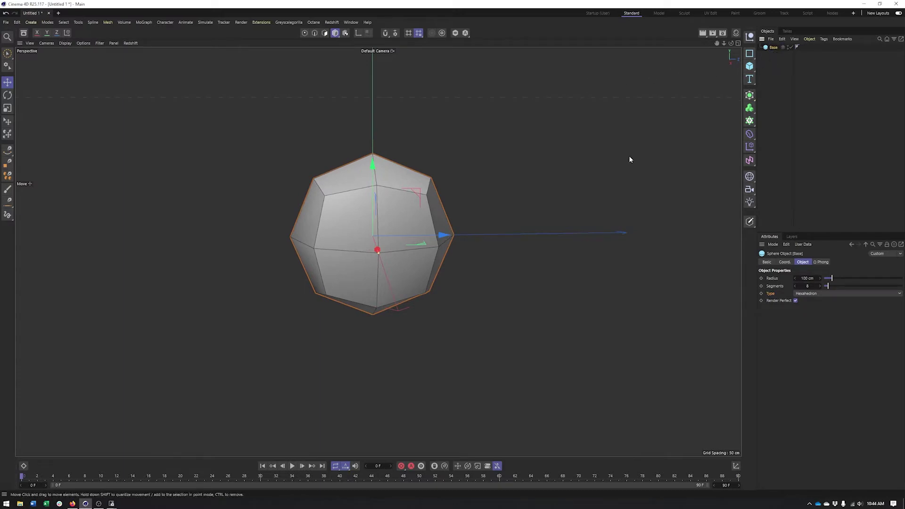
key("c")
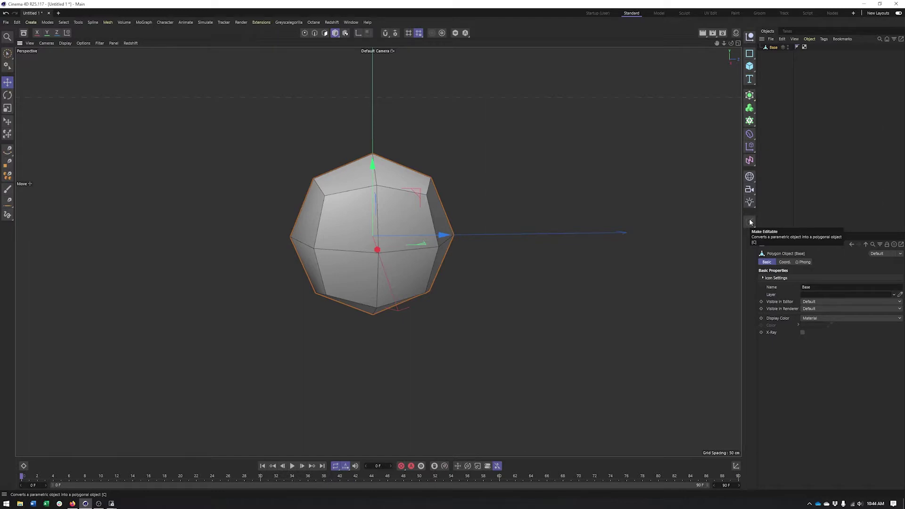
In Polygon mode, select two lower front faces and inset them by about 13.5 cm
left_click(326, 34)
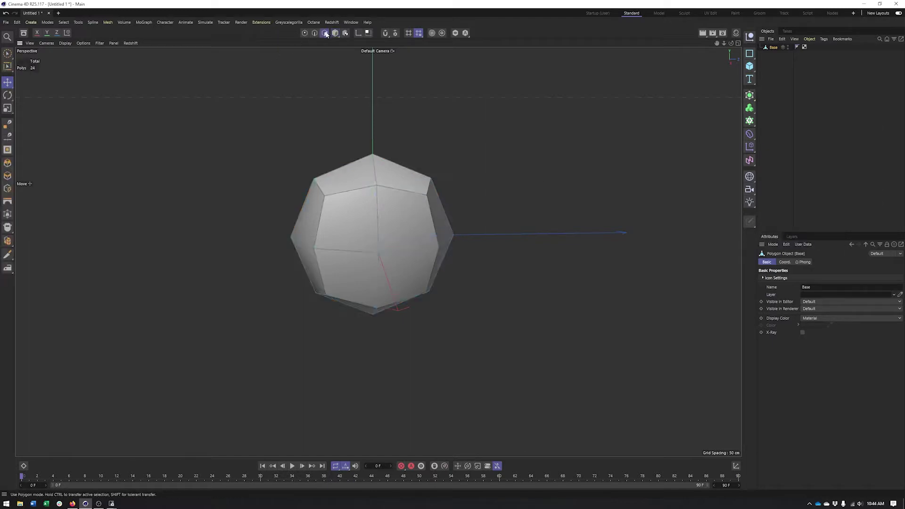
left_click(370, 210)
left_click(414, 228, "shift")
left_click_drag(397, 270, 373, 271, "alt")
right_click_drag(362, 263, 428, 231, "alt")
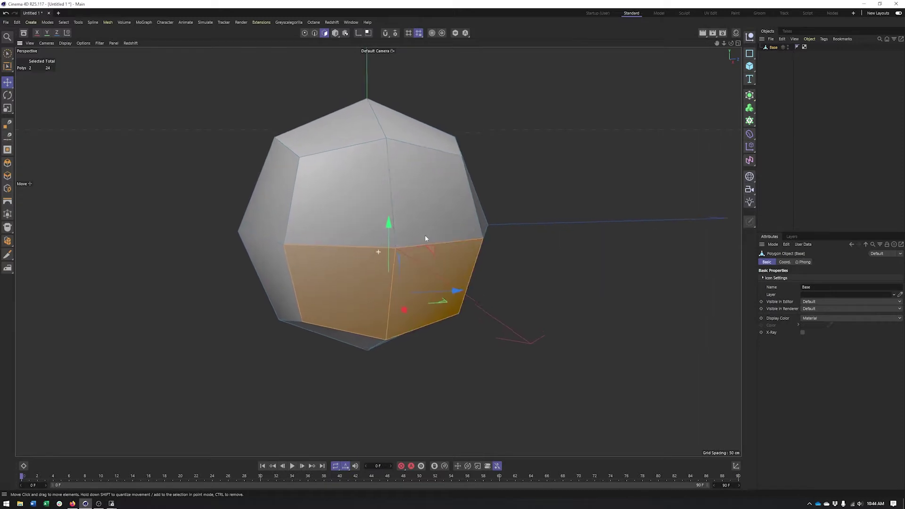
middle_click_drag(428, 231, 418, 245, "alt")
right_click(543, 140)
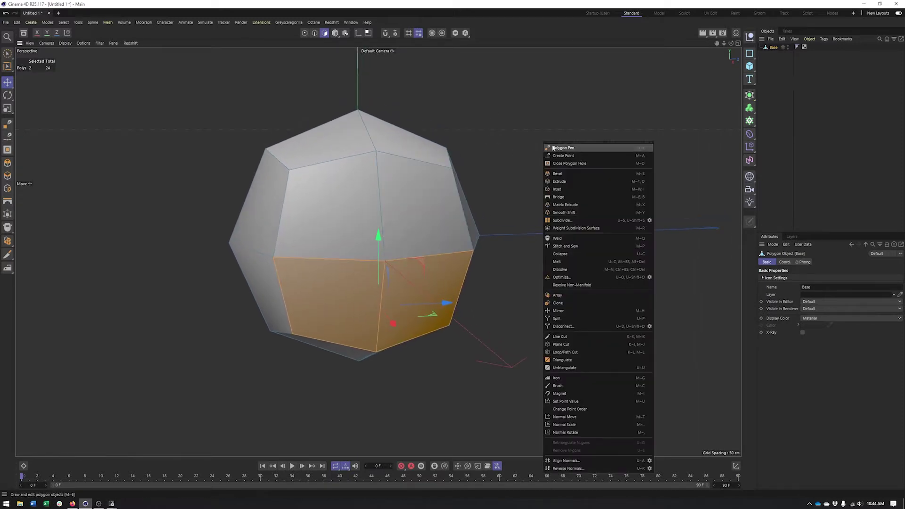
left_click(556, 189)
left_click_drag(537, 160, 548, 178)
Extrude the two inset mouth faces inward by -15.6 cm
right_click(547, 178)
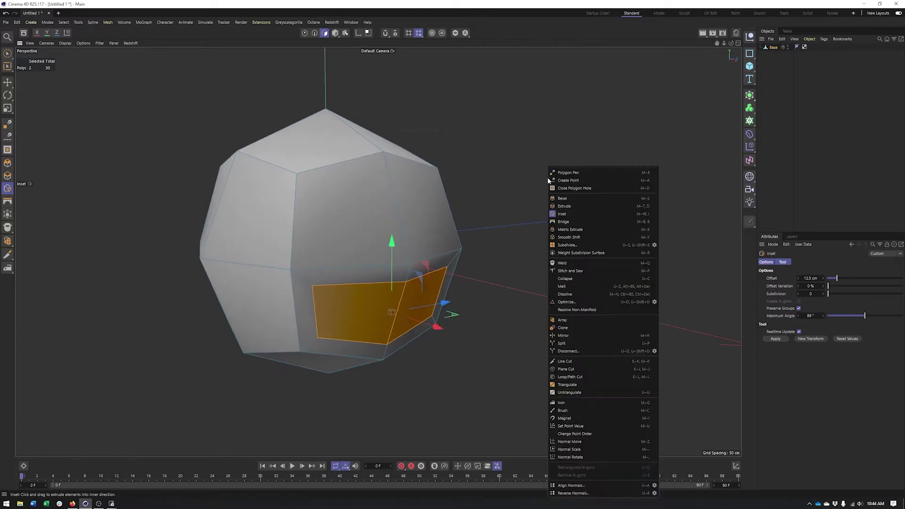
left_click(564, 206)
left_click_drag(570, 208, 528, 207)
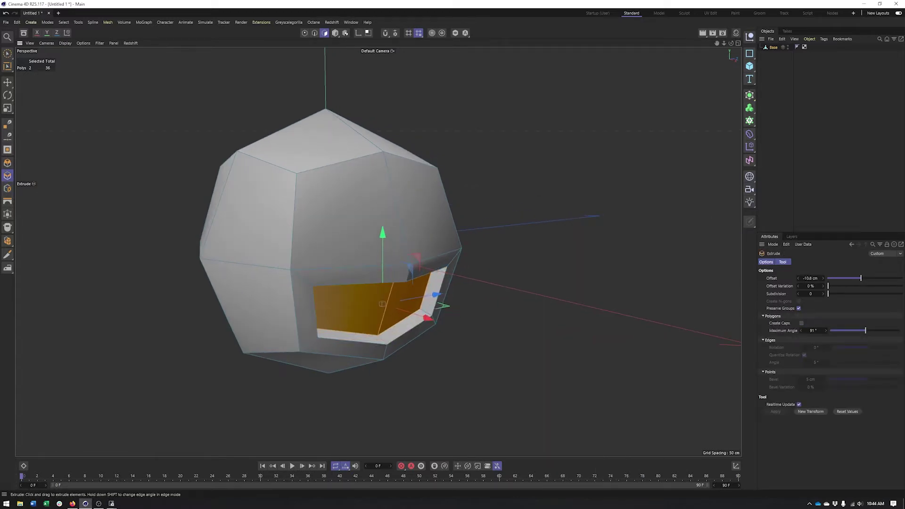
mouse_move(597, 176)
left_mouse_down("alt")
mouse_move(588, 182)
mouse_move(608, 174)
left_mouse_up("alt")
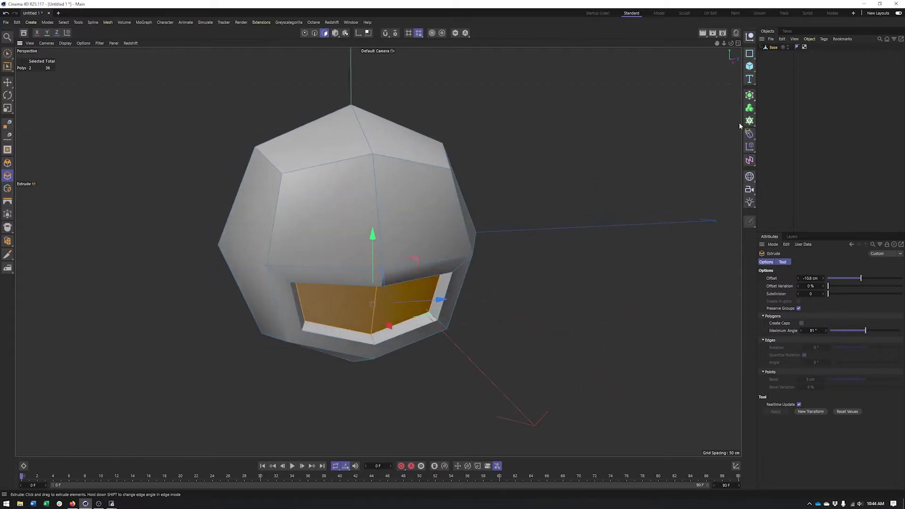
Add a Subdivision Surface and place Base under it as a child
left_click(749, 96)
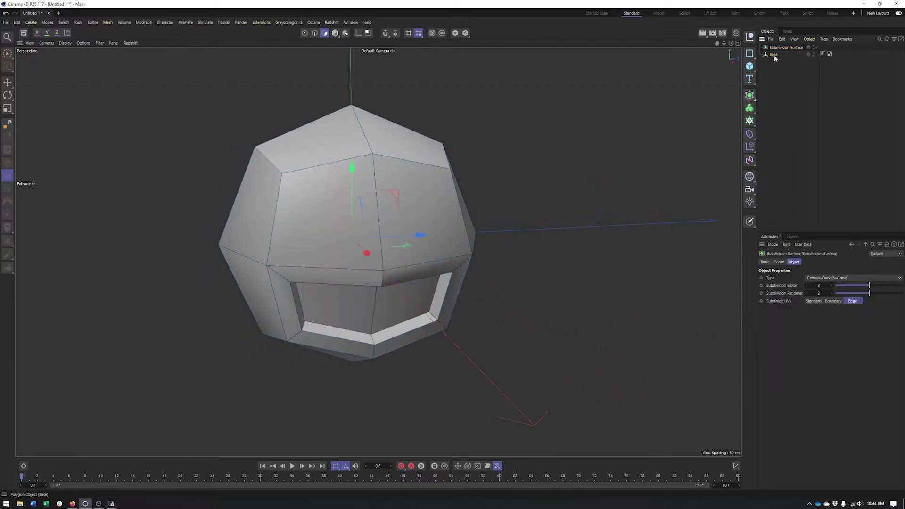
left_click_drag(780, 50, 780, 49)
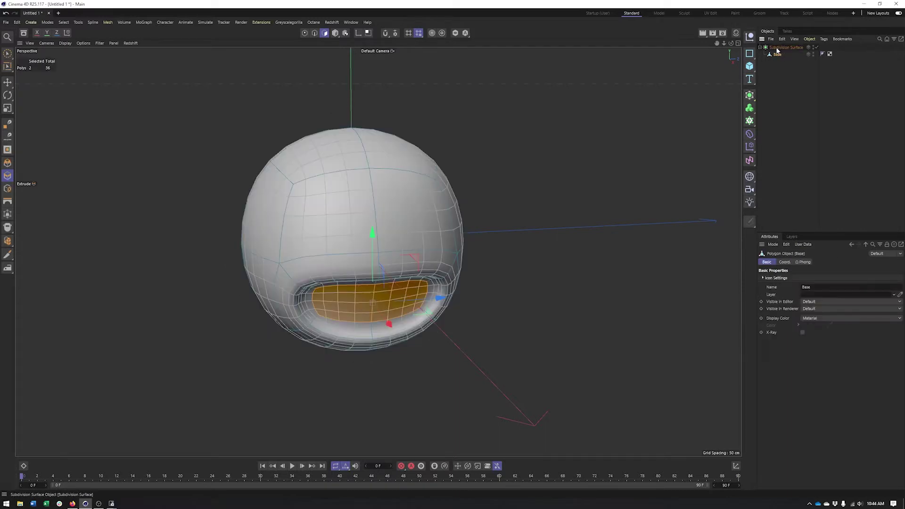
left_click_drag(433, 226, 477, 216, "alt")
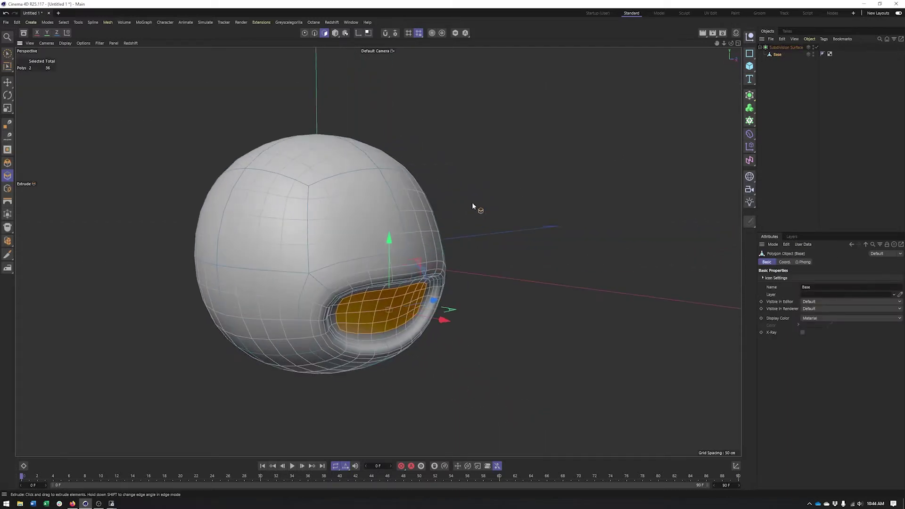
left_click_drag(425, 262, 363, 287, "alt")
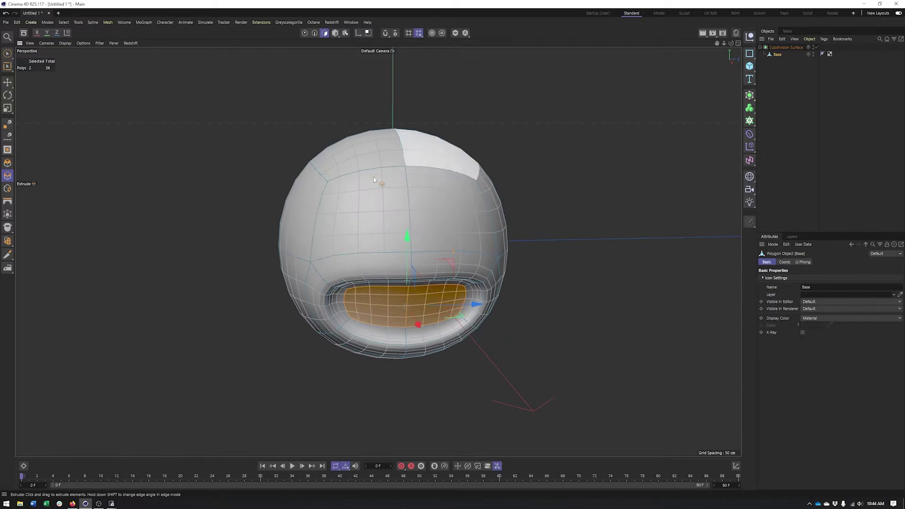
mouse_move(486, 230)
left_mouse_down("alt")
mouse_move(476, 227)
mouse_move(492, 225)
mouse_move(482, 227)
left_mouse_up("alt")
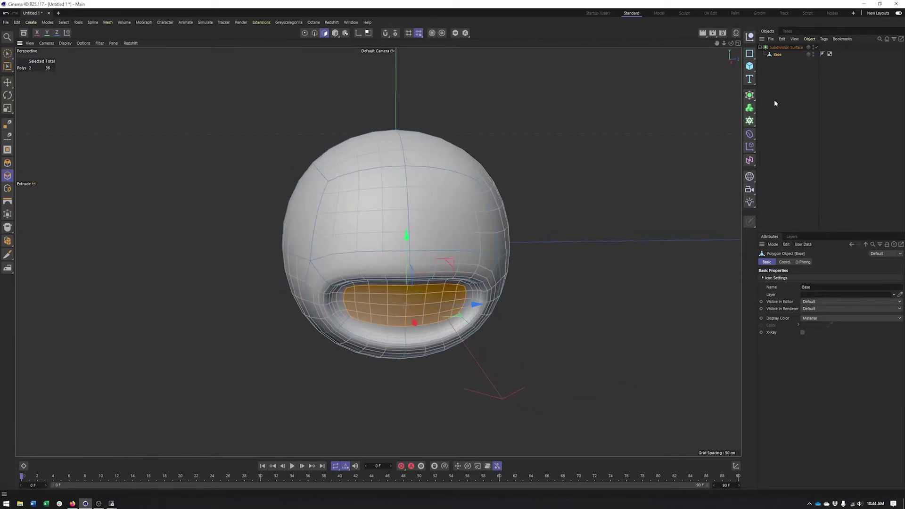
Disable the Subdivision Surface and select the two large upper faces of the head
left_click(815, 47)
left_click(375, 211)
left_click(429, 213, "shift")
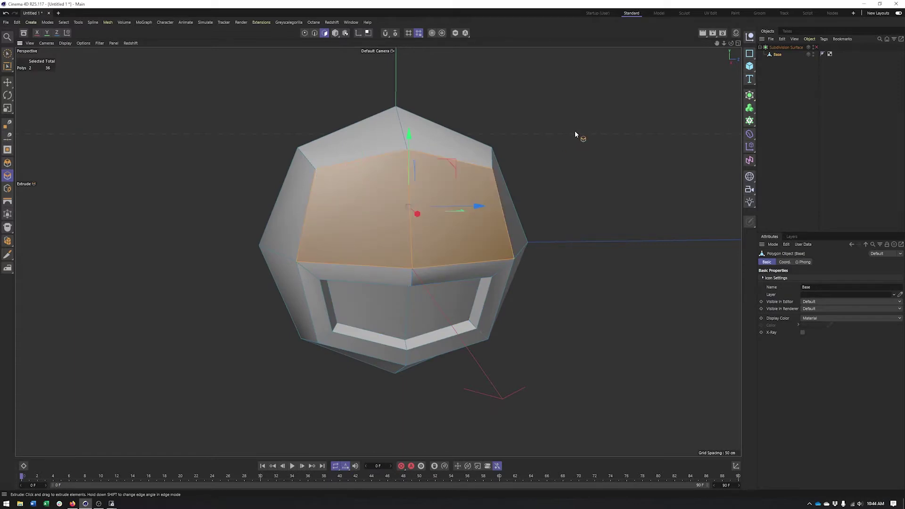
right_click(575, 132)
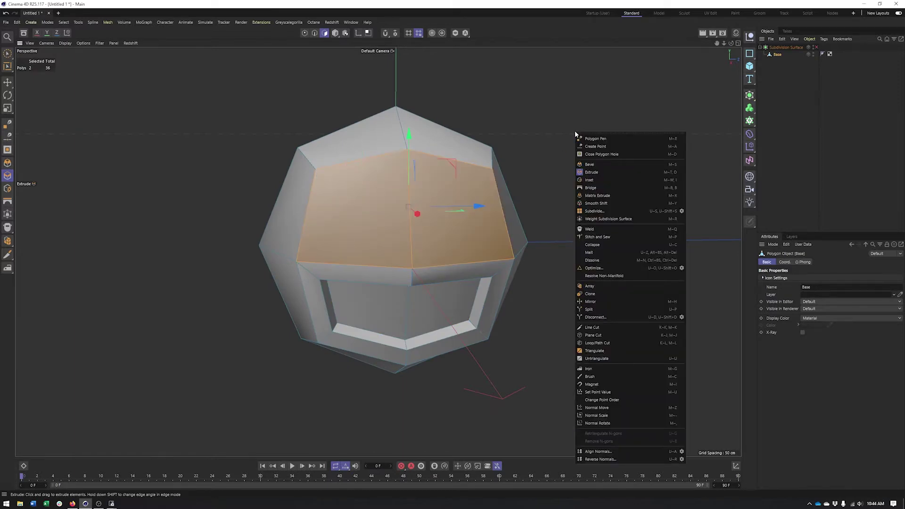
Inset both upper faces separately, Preserve Groups off, by 8.5 cm
left_click(589, 180)
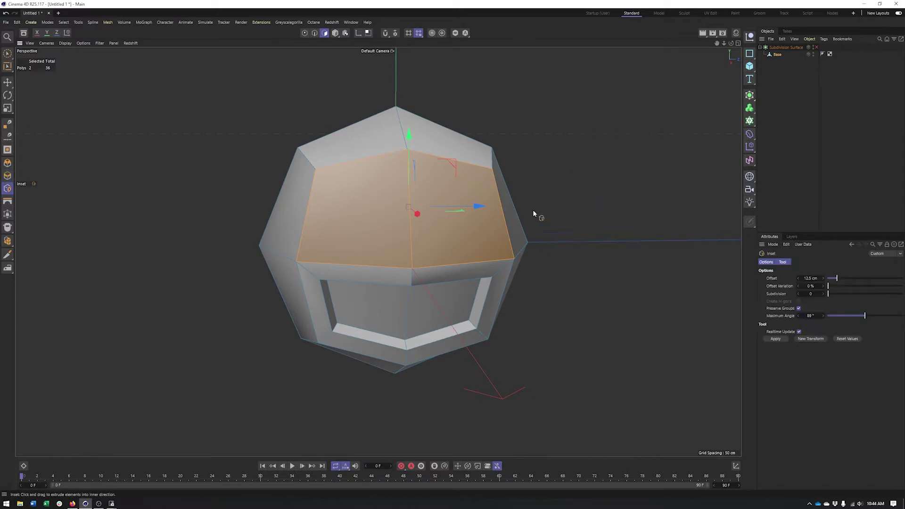
left_click_drag(553, 188, 573, 188)
key("ctrl+z")
left_click(799, 307)
left_click_drag(594, 146, 566, 160)
key("ctrl+z")
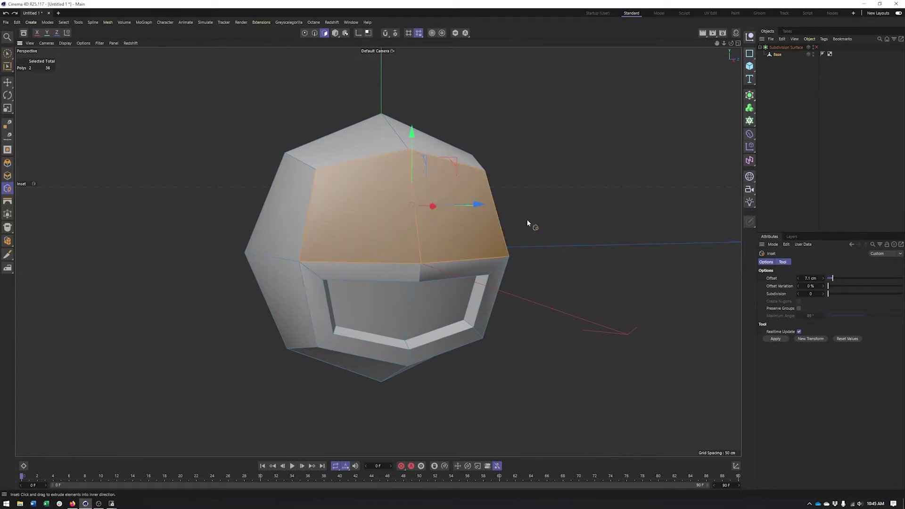
left_click_drag(584, 180, 561, 176)
Re-enable the Subdivision Surface smoothing on the head
right_click(562, 176)
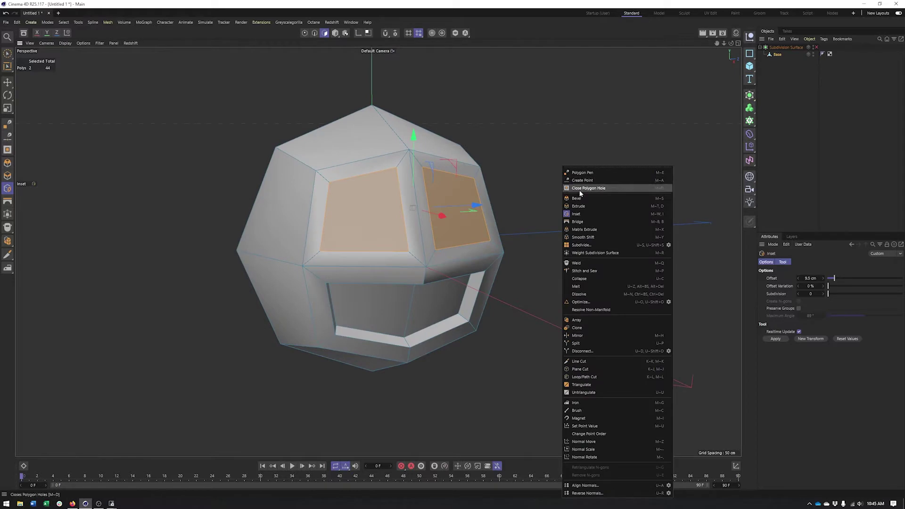
left_click(816, 47)
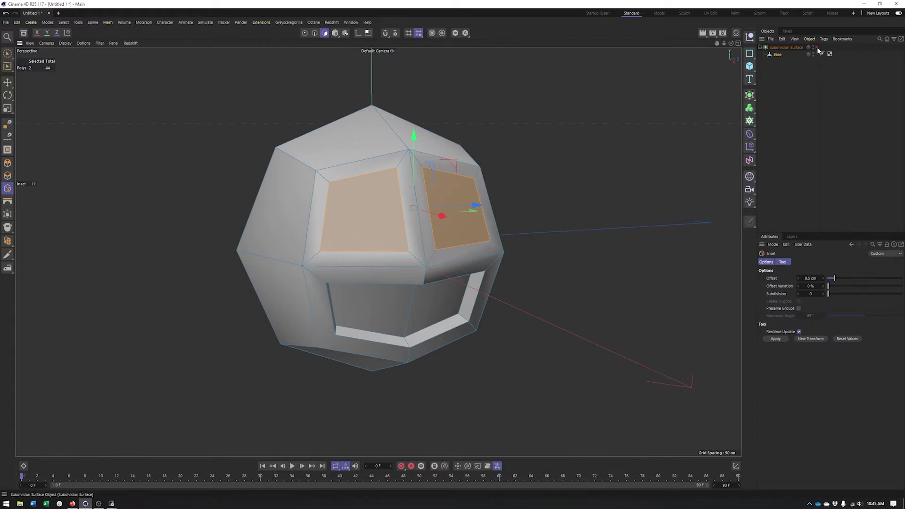
left_click(816, 47)
mouse_move(503, 236)
left_mouse_down("alt")
mouse_move(474, 238)
mouse_move(505, 230)
left_mouse_up("alt")
Extrude both eye faces inward by -12.4 cm to form sockets
right_click(543, 139)
left_click(563, 177)
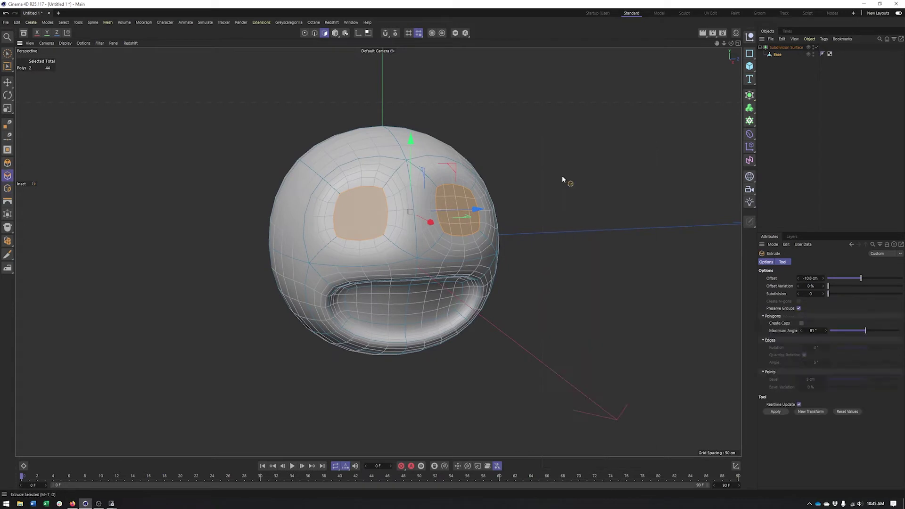
left_click_drag(567, 174, 524, 177)
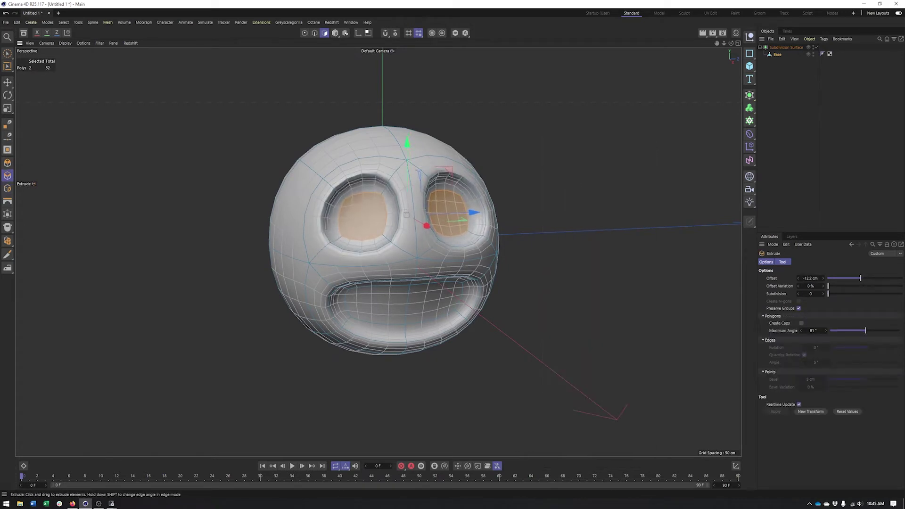
left_click_drag(567, 235, 545, 227, "alt")
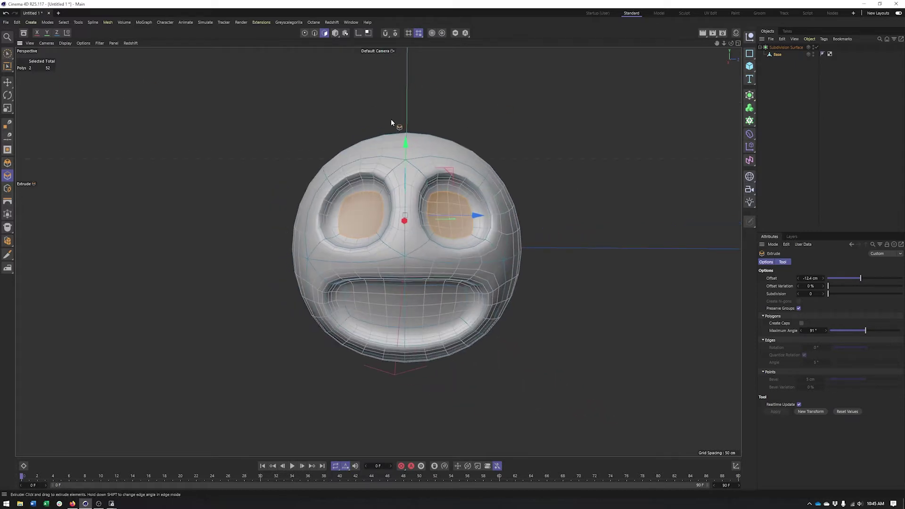
middle_click_drag(587, 85, 574, 93, "alt")
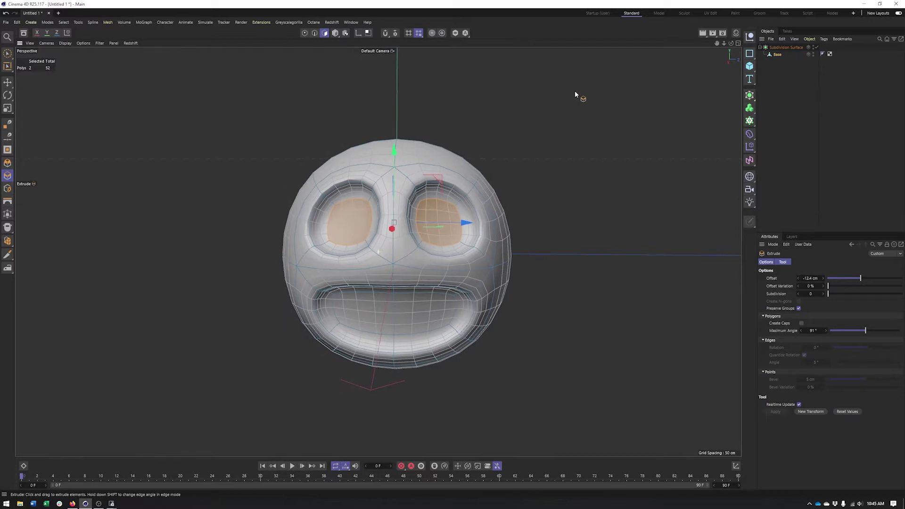
left_click_drag(574, 92, 550, 109, "alt")
Select Base, return to Polygon mode and disable the Subdivision Surface
left_click(335, 33)
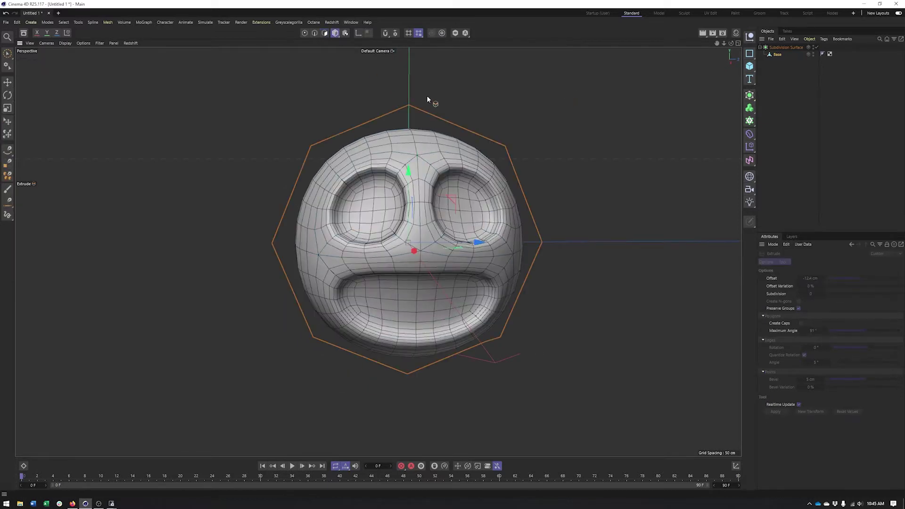
left_click(777, 55)
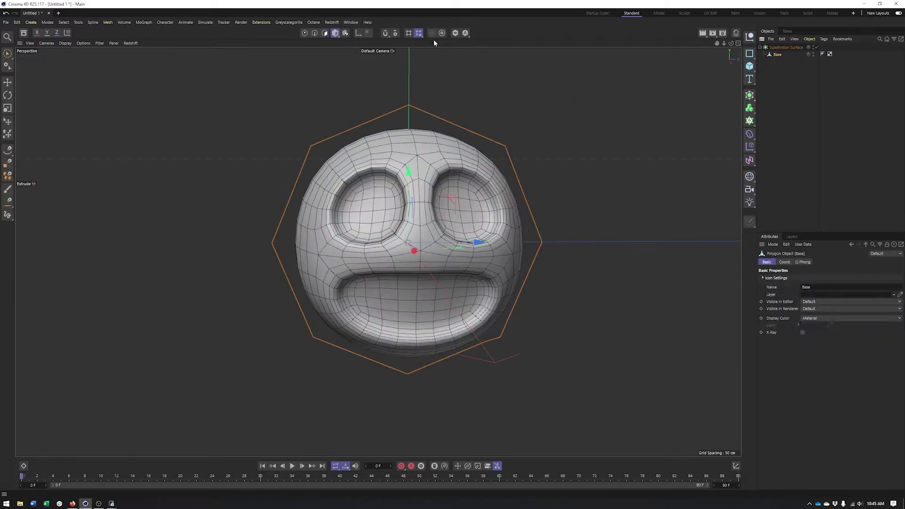
left_click(325, 33)
left_click_drag(361, 143, 372, 155, "alt")
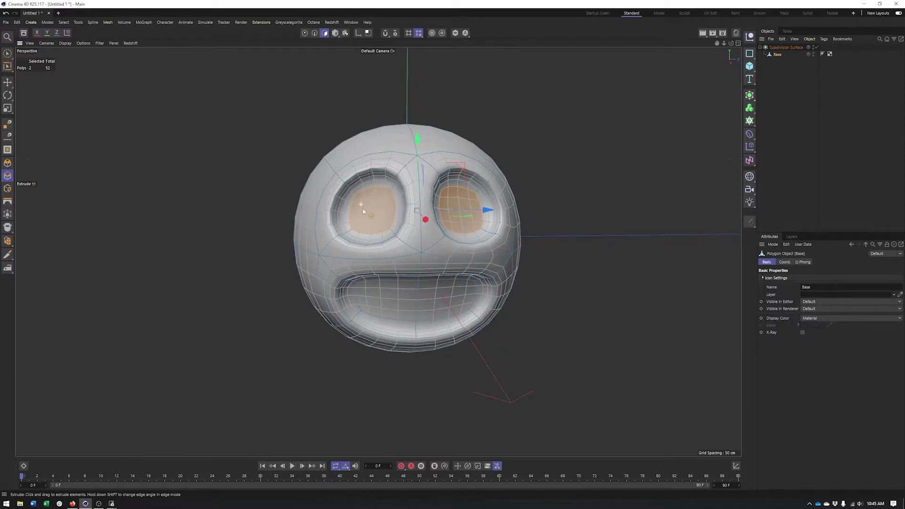
left_click(816, 47)
scroll(395, 169, "up", 5)
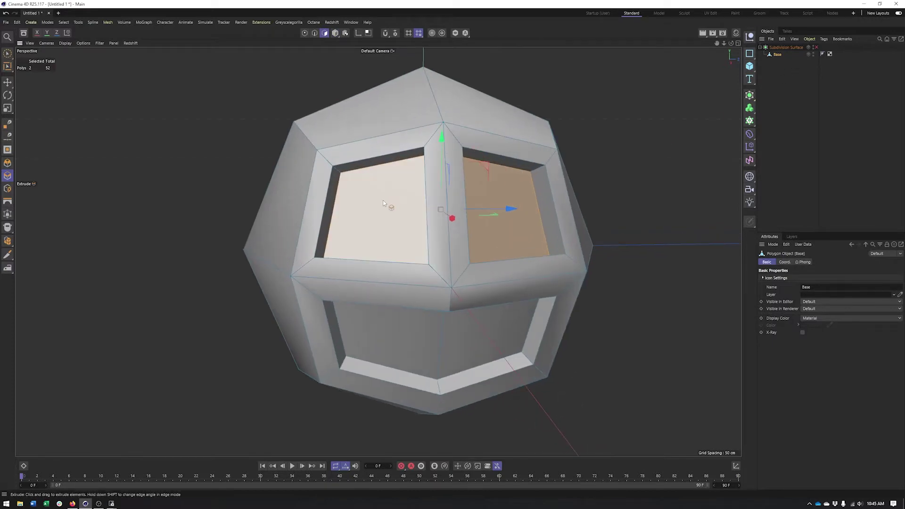
Grow the eye selection with U, Y to include the socket walls
left_click_drag(364, 242, 337, 234, "alt")
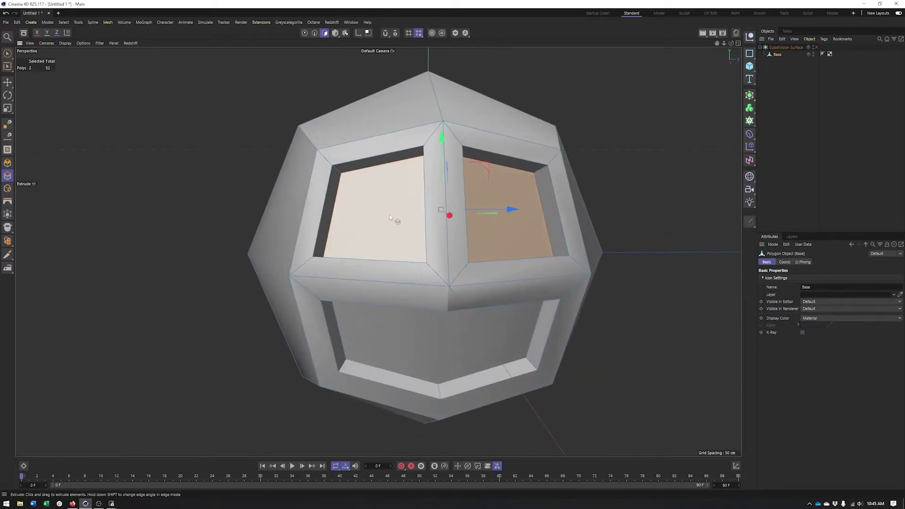
left_click_drag(404, 245, 423, 244, "alt")
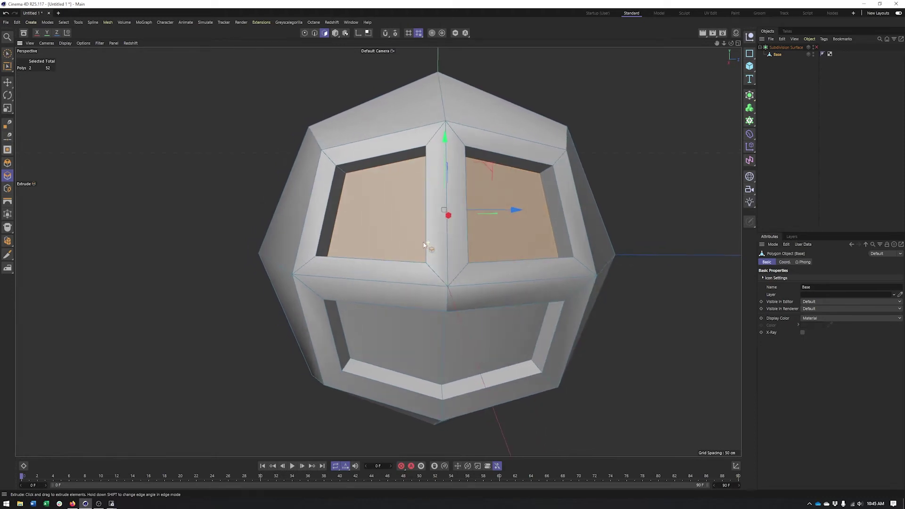
key("u")
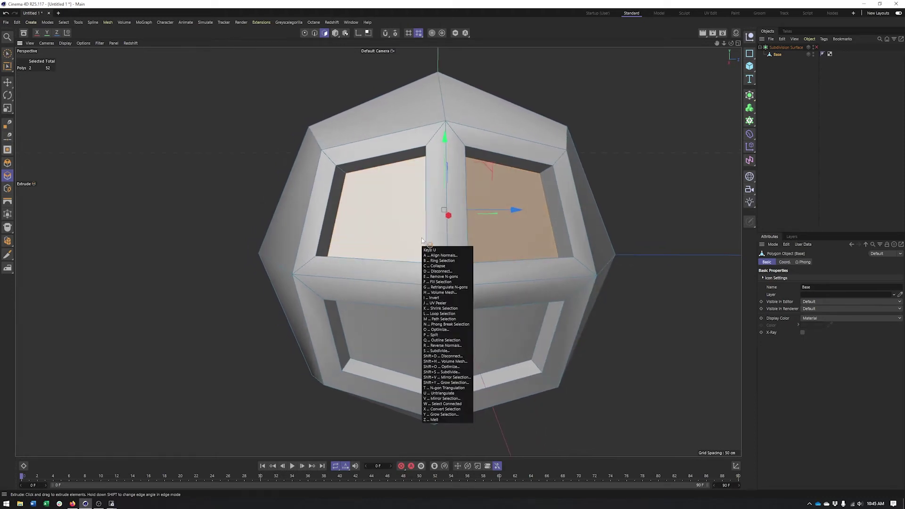
key("y")
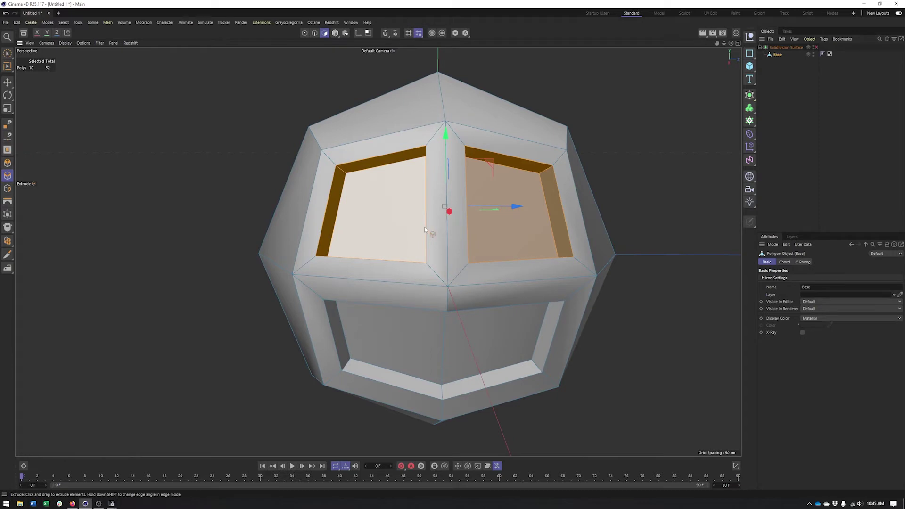
left_click_drag(354, 140, 353, 235, "alt")
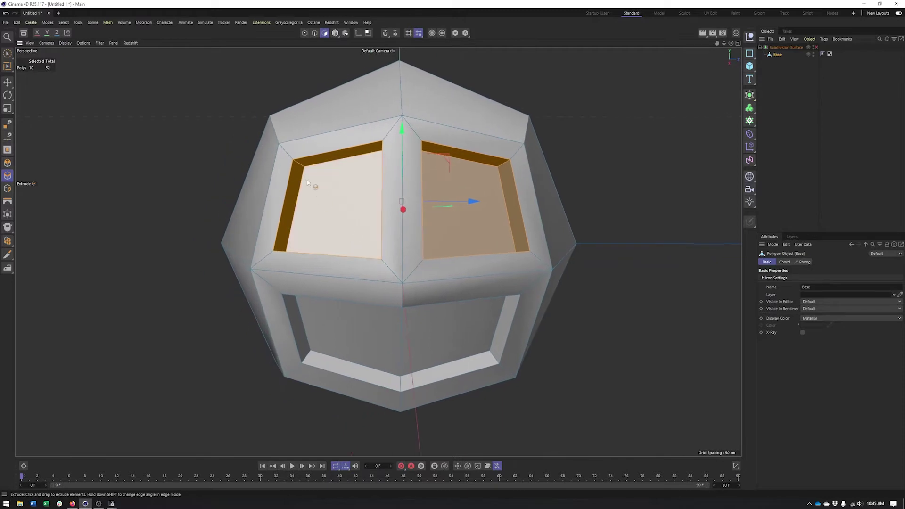
Split the selected eye socket faces into a new object, Base.1
right_click(210, 145)
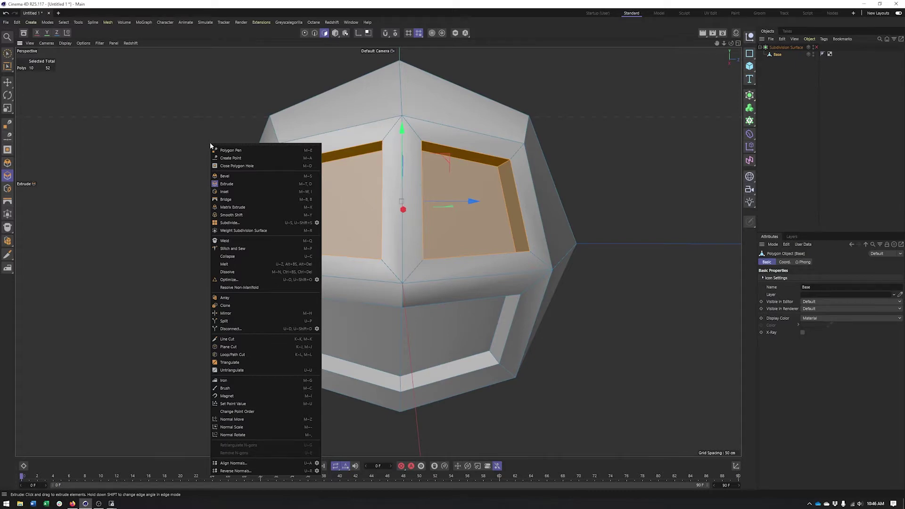
left_click(254, 323)
middle_click_drag(455, 272, 419, 282, "alt")
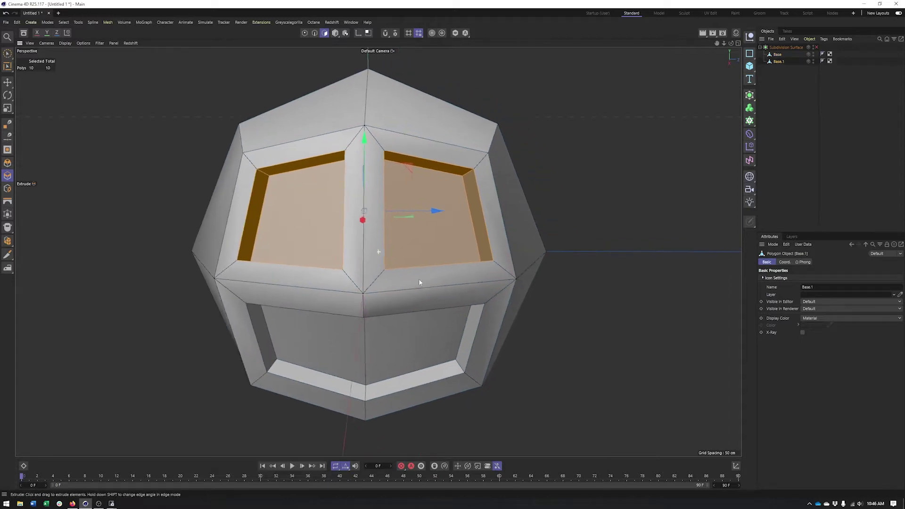
Hide Base in the viewport so only the Base.1 eye pieces show
left_click(778, 55)
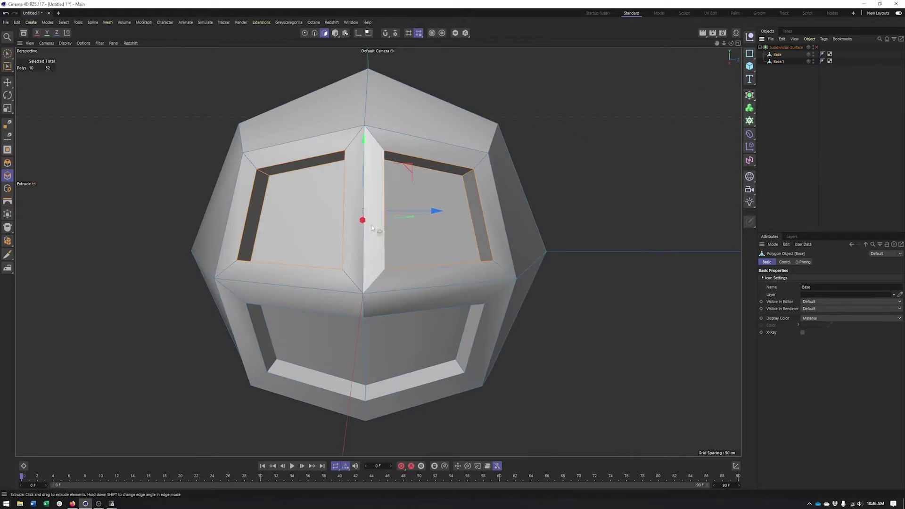
left_click(779, 62)
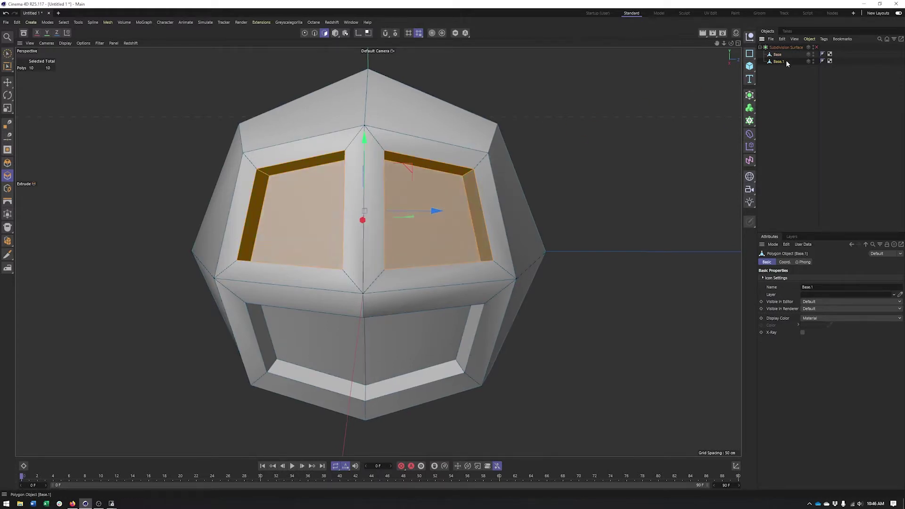
left_click(814, 55)
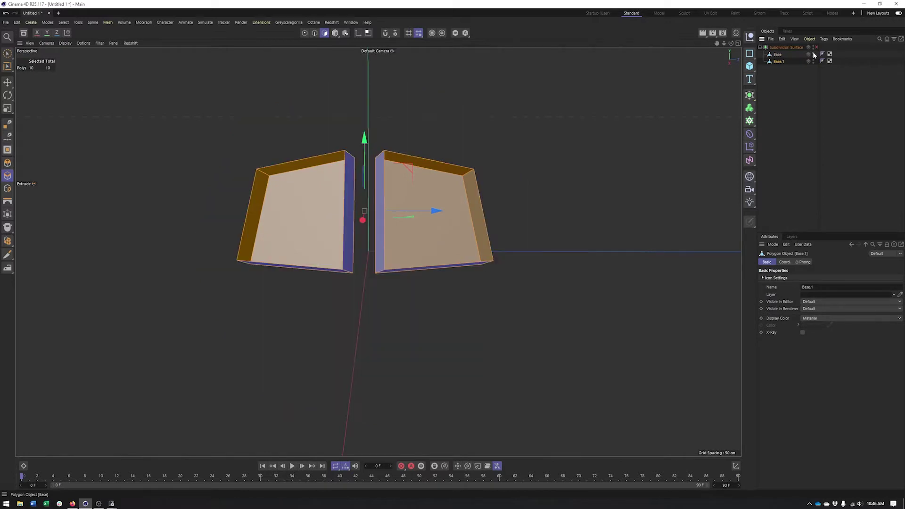
left_click_drag(449, 221, 354, 250, "alt")
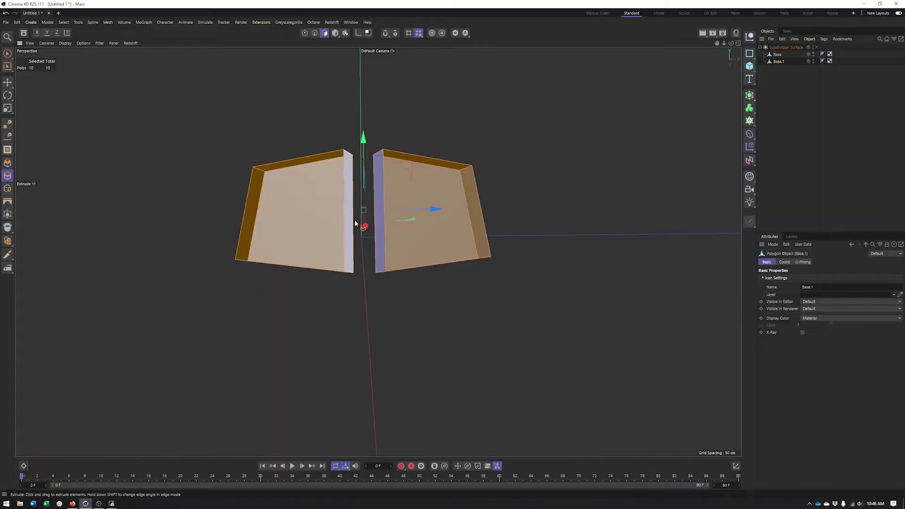
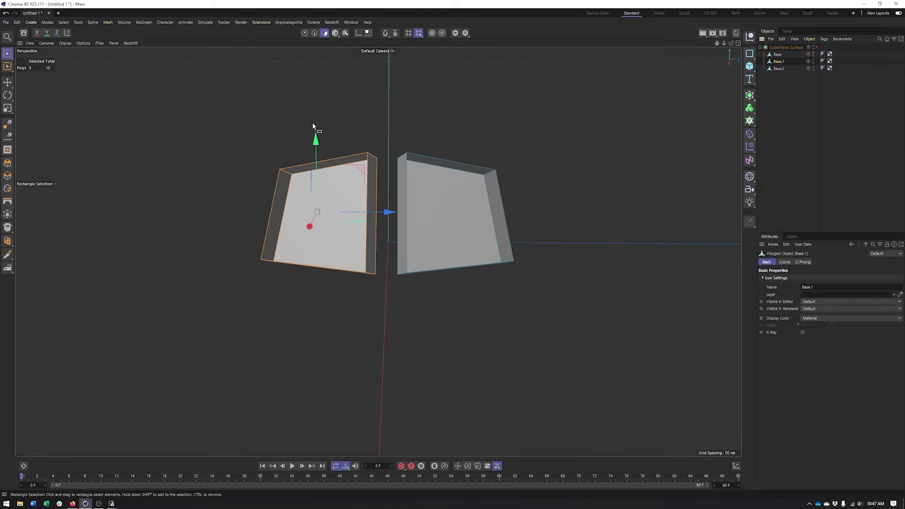
Deselect all polygons by clicking empty viewport space
left_click(303, 147)
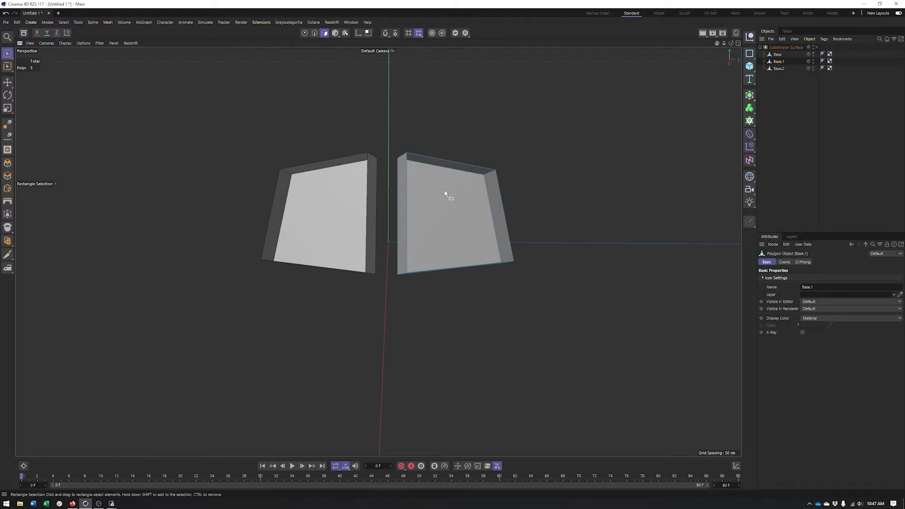
Rename Base.1 to R_Eye and Base.2 to L_Eye
double_click(778, 61)
type("B")
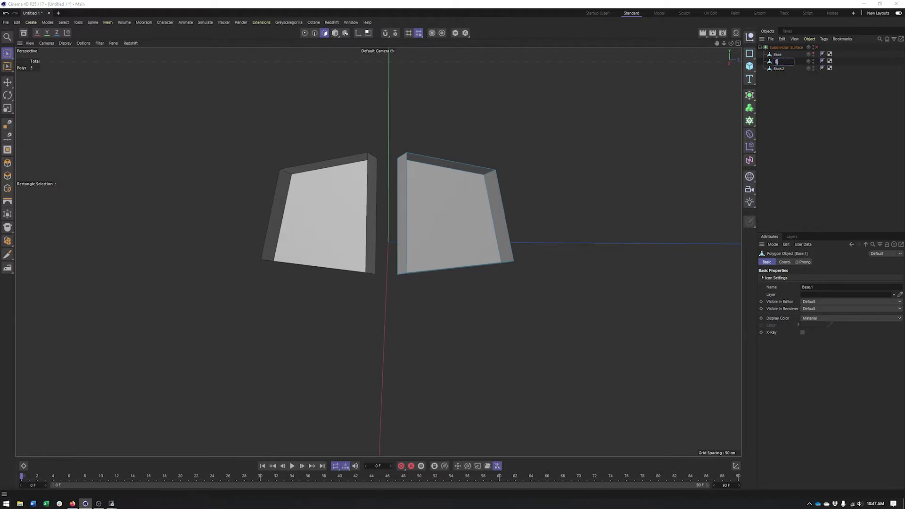
type("_Eye")
key("Return")
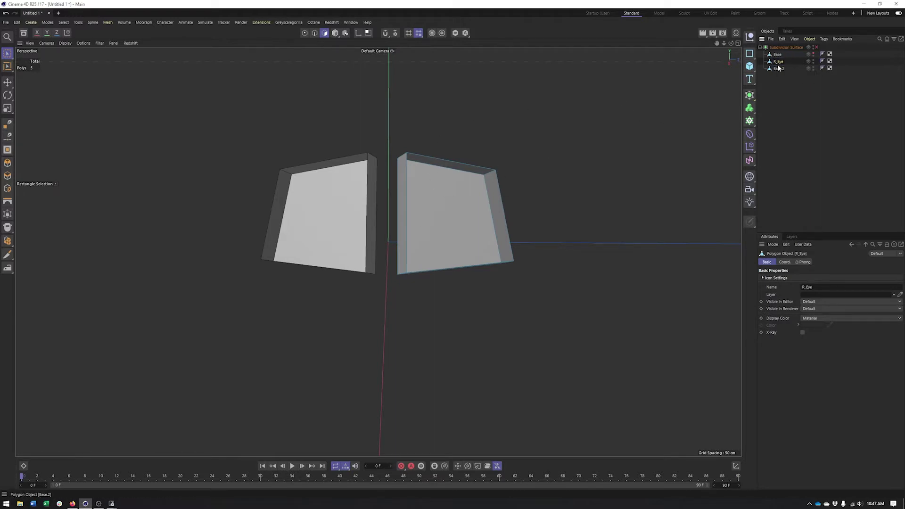
double_click(778, 68)
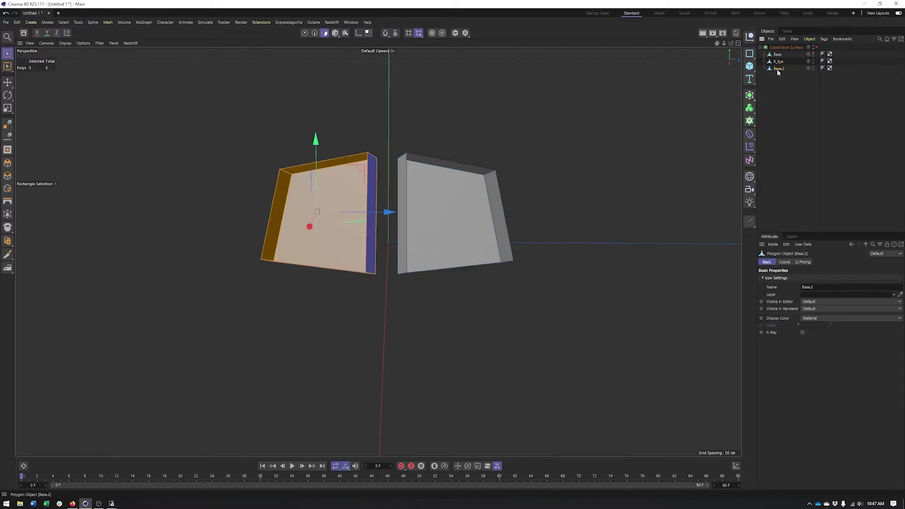
type("L_Eye")
key("Return")
Select both R_Eye and L_Eye and call up the M mesh commands menu
left_click(778, 63)
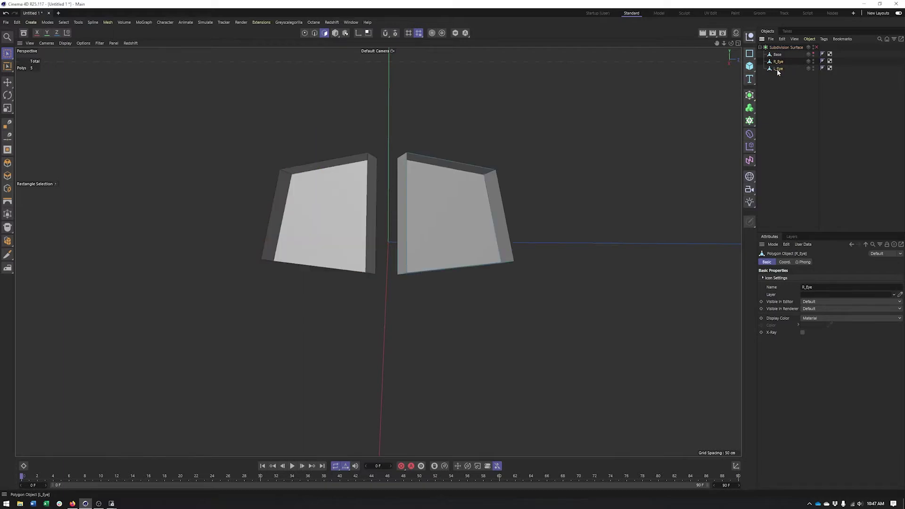
left_click(778, 69, "shift")
middle_click_drag(522, 193, 539, 210, "alt")
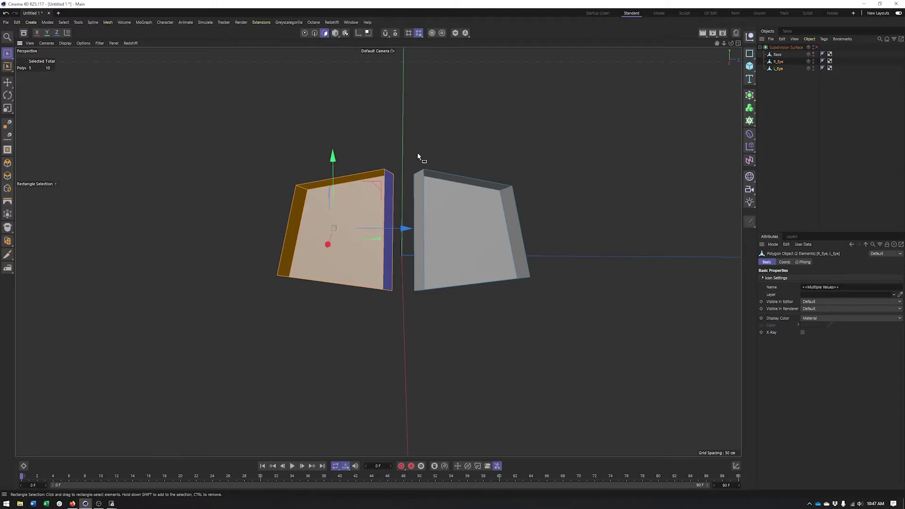
left_click_drag(358, 198, 383, 184, "alt")
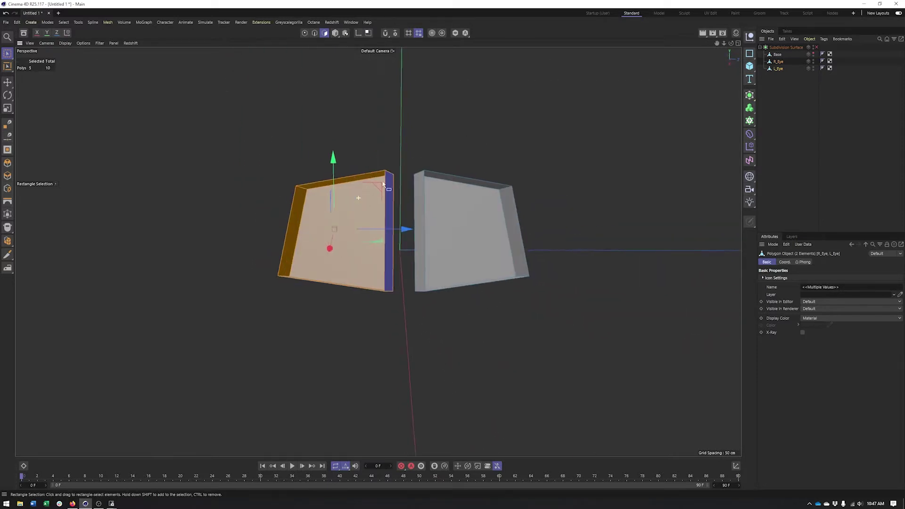
key("m")
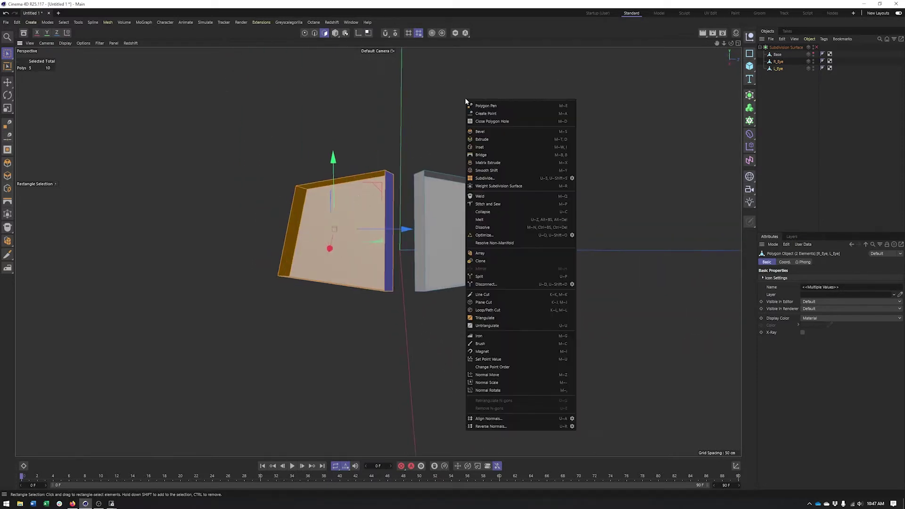
Cap the open fronts of both eye pieces with Close Polygon Hole
left_click(485, 122)
left_click(368, 175)
left_click(457, 172)
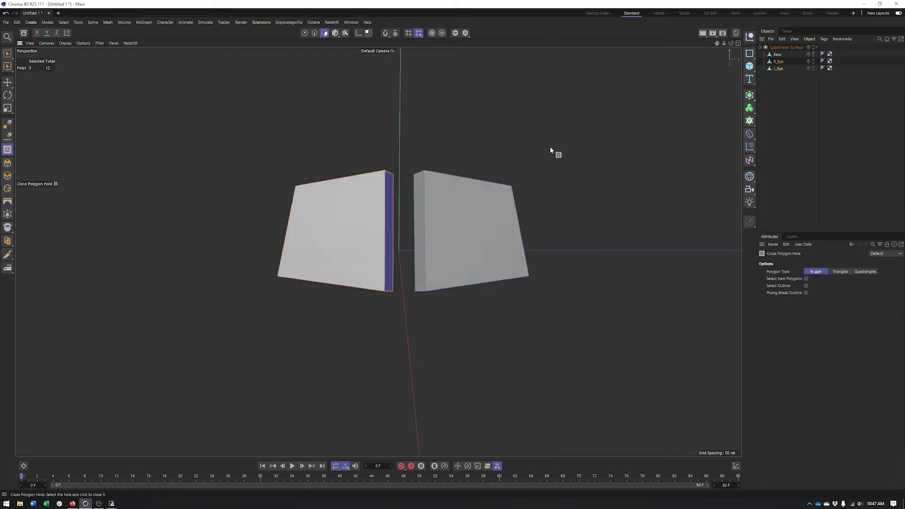
Select all eye polygons and reverse their normals
key("ctrl+a")
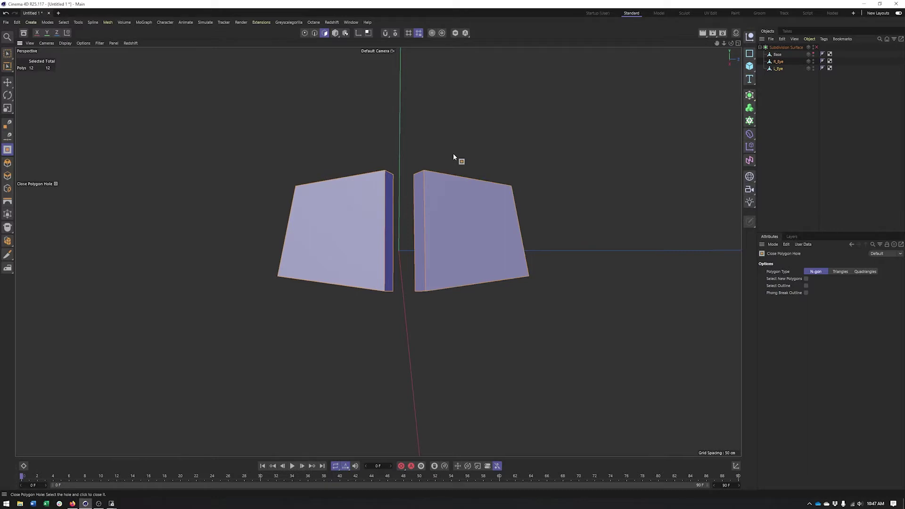
left_click_drag(366, 190, 355, 167, "alt")
mouse_move(393, 228)
left_mouse_down("alt")
mouse_move(369, 229)
mouse_move(383, 225)
left_mouse_up("alt")
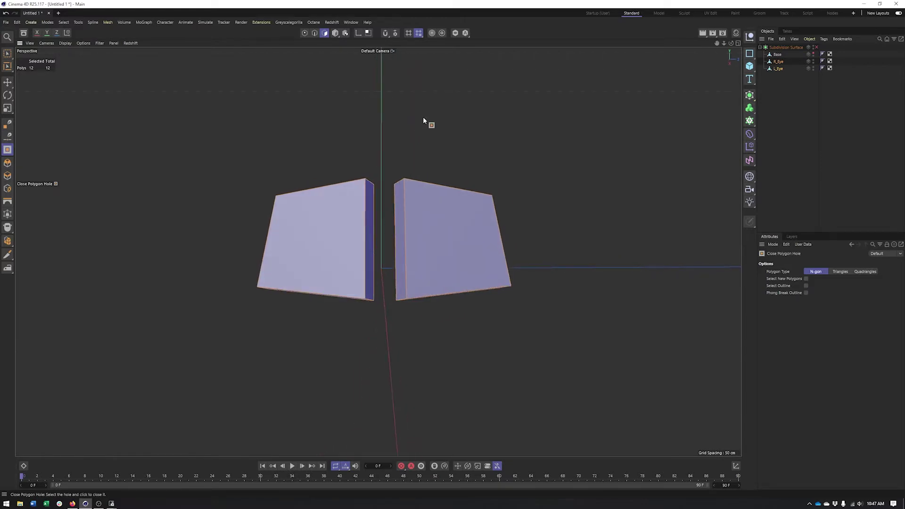
right_click(405, 131)
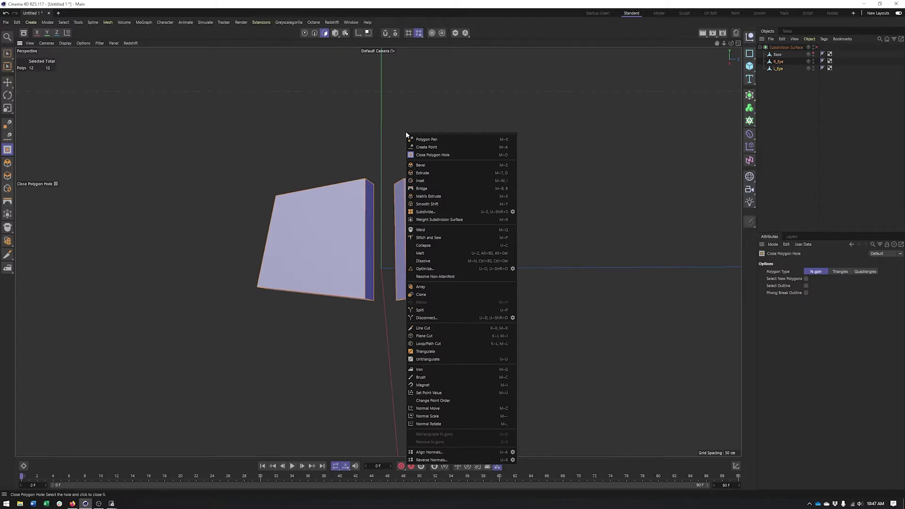
left_click(433, 461)
Make the Base head mesh visible in the viewport again
left_click_drag(329, 170, 334, 190, "alt")
middle_click_drag(334, 190, 324, 199, "alt")
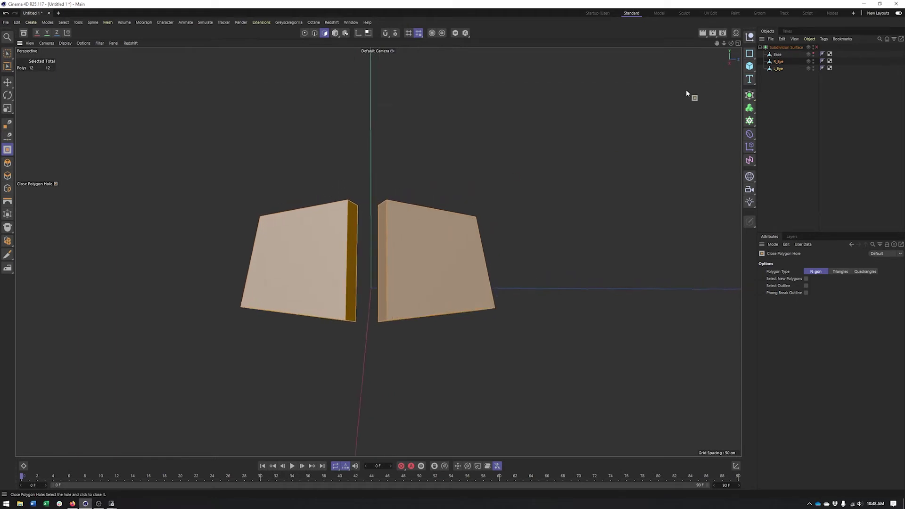
left_click(813, 54)
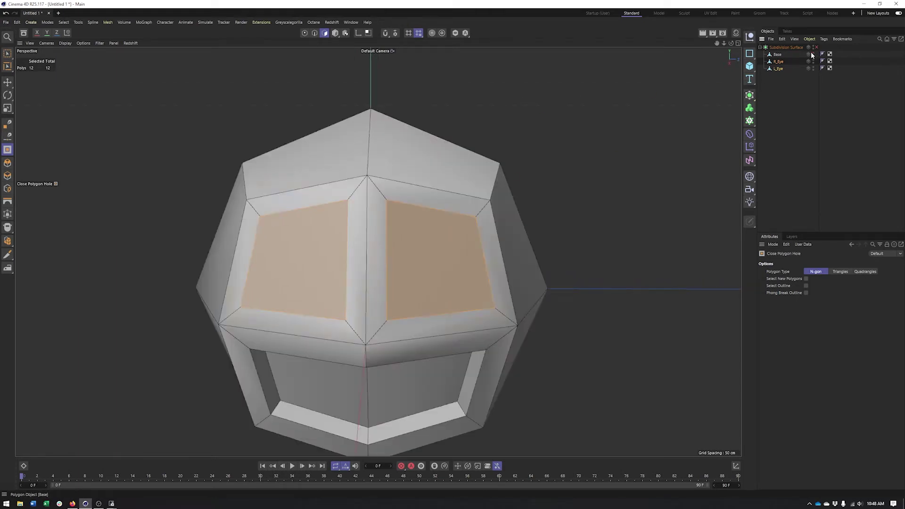
Parent R_Eye and L_Eye under Base and enable the Subdivision Surface
left_click(776, 69)
left_click(777, 62, "shift")
left_click_drag(777, 62, 779, 55)
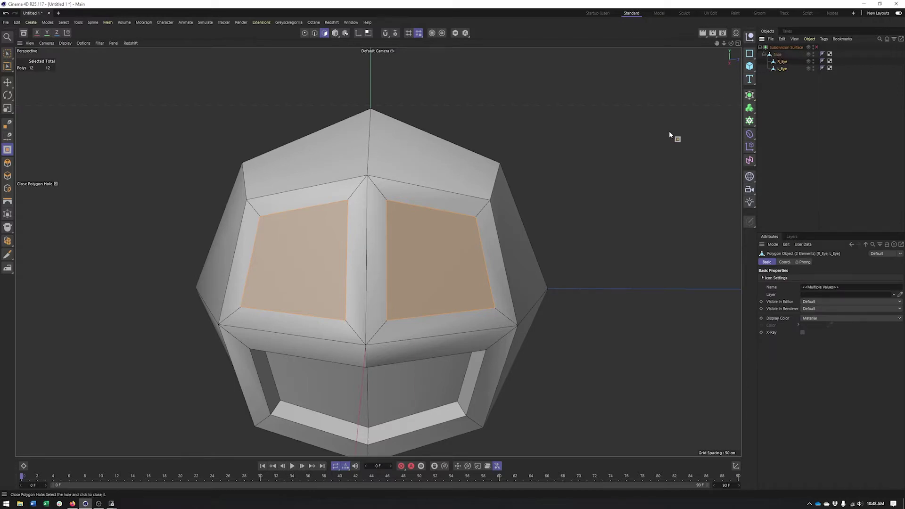
left_click(815, 47)
Switch to Model mode and set the viewport to Gouraud Shading without wireframe
left_click_drag(358, 208, 216, 86, "alt")
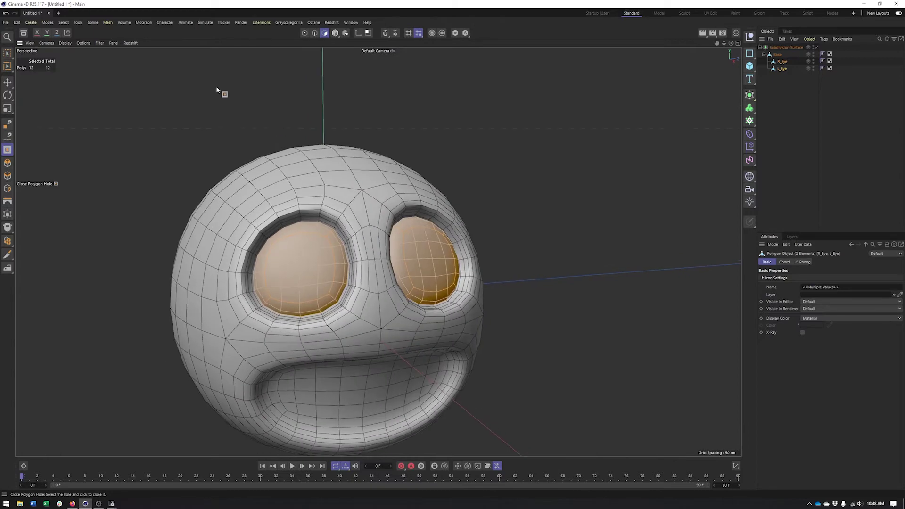
left_click(335, 32)
mouse_move(357, 125)
left_mouse_down("alt")
mouse_move(284, 127)
mouse_move(398, 123)
mouse_move(344, 125)
left_mouse_up("alt")
left_click(65, 43)
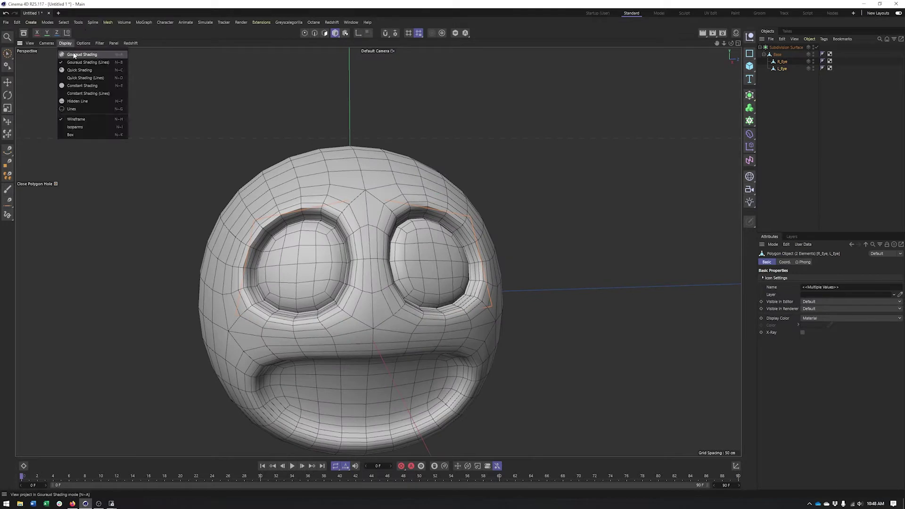
left_click(74, 56)
Reselect both eye objects and bring up the Tools > Axis submenu
left_click(772, 152)
left_click_drag(344, 250, 431, 218, "alt")
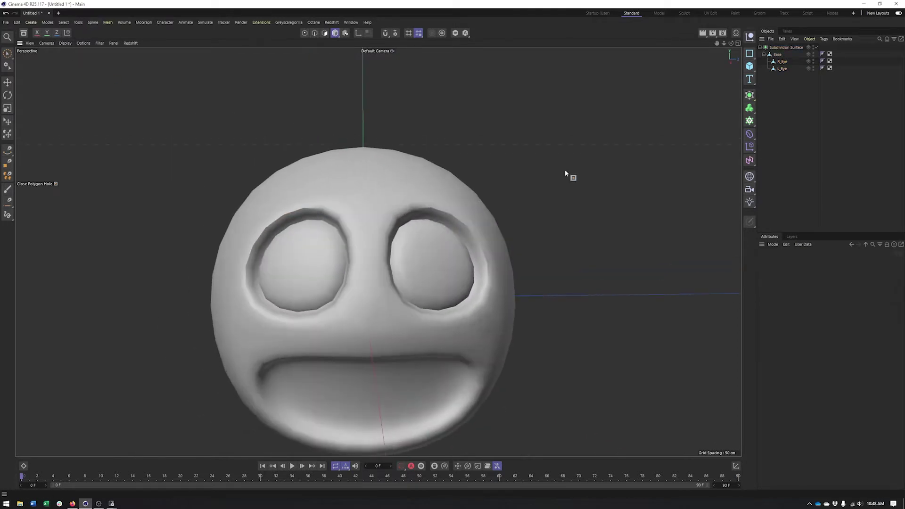
left_click(781, 61)
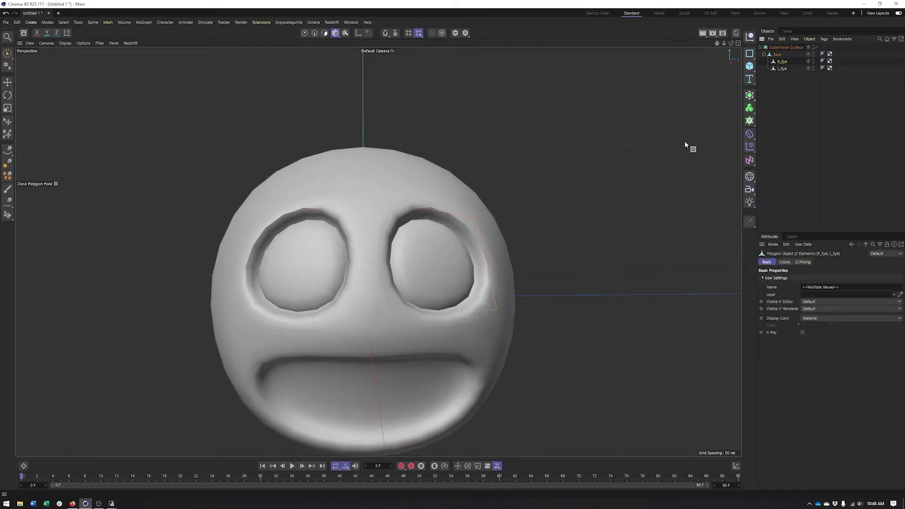
left_click(777, 67, "ctrl")
left_click(79, 24)
mouse_move(100, 121)
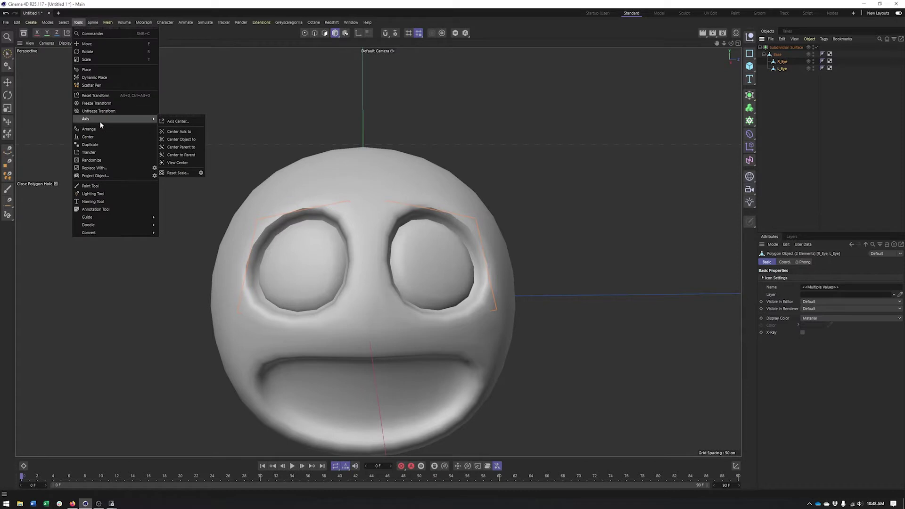
Center each eye's axis on its geometry and select both eyes
left_click(187, 133)
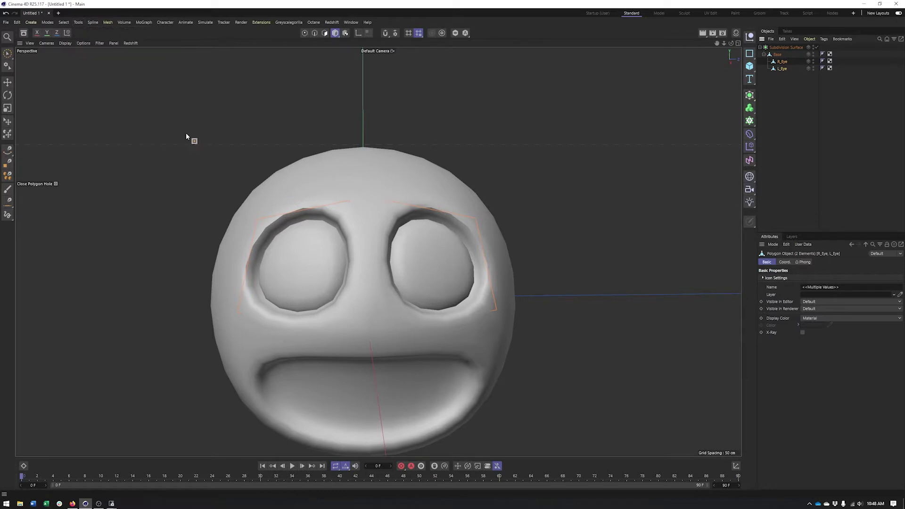
left_click(781, 62)
key("e")
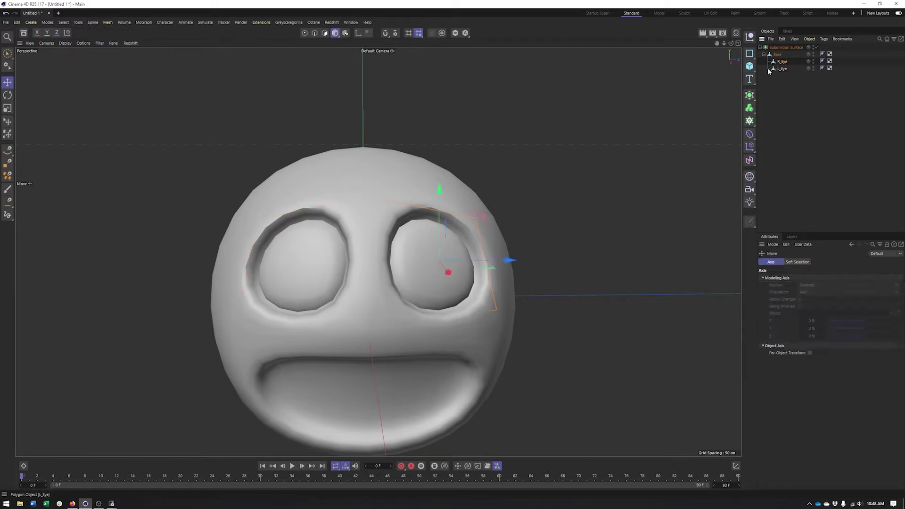
left_click(783, 69)
left_click(782, 61, "ctrl")
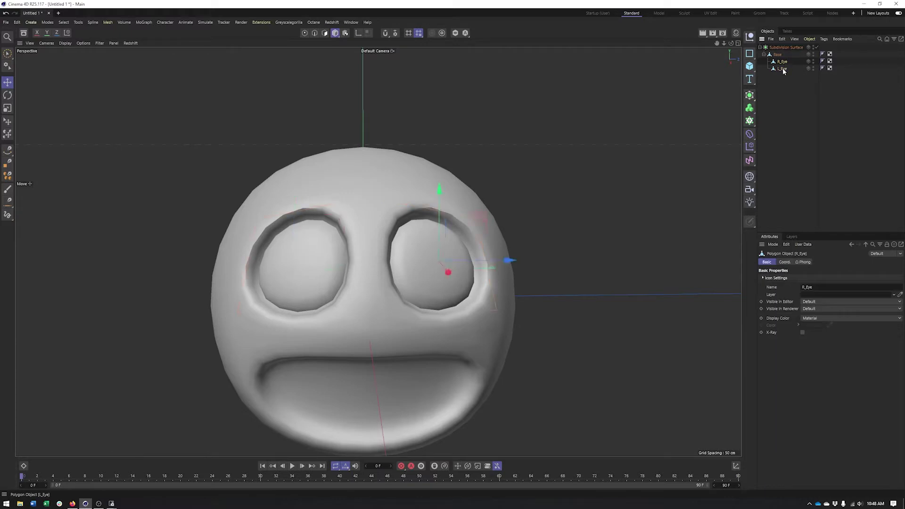
Scale both eyes together, then undo the enlargement
key("t")
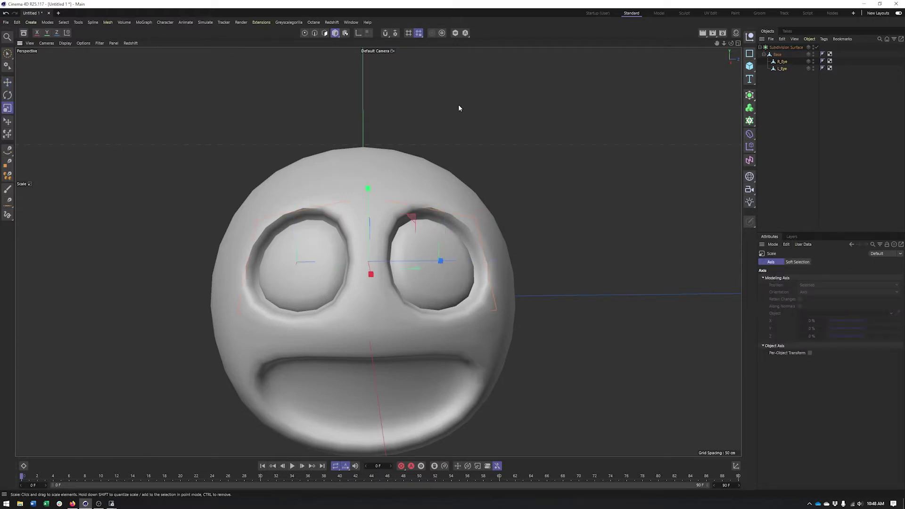
left_click_drag(474, 111, 848, 71)
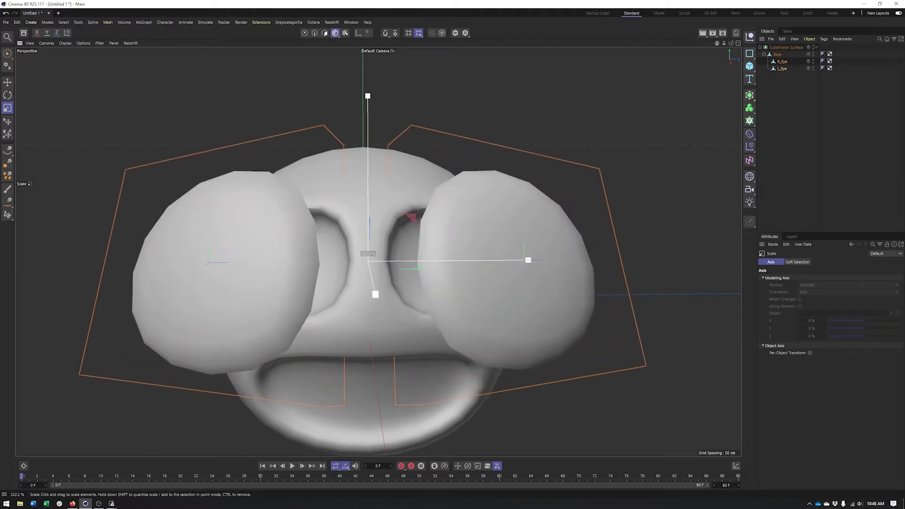
key("ctrl+z")
With Per-Object Transform on, scale each eye about its own centre to about 122.7%
left_click(782, 62)
left_click(782, 69, "shift")
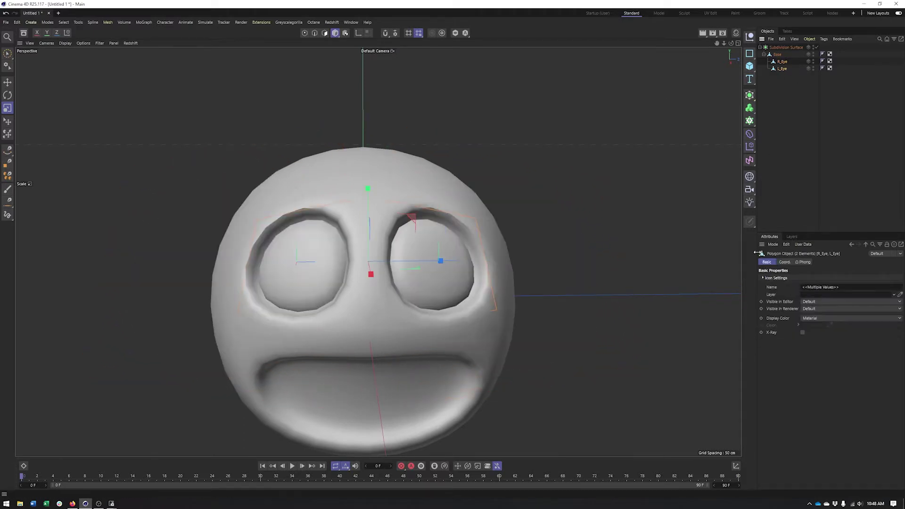
key("t")
left_click(810, 353)
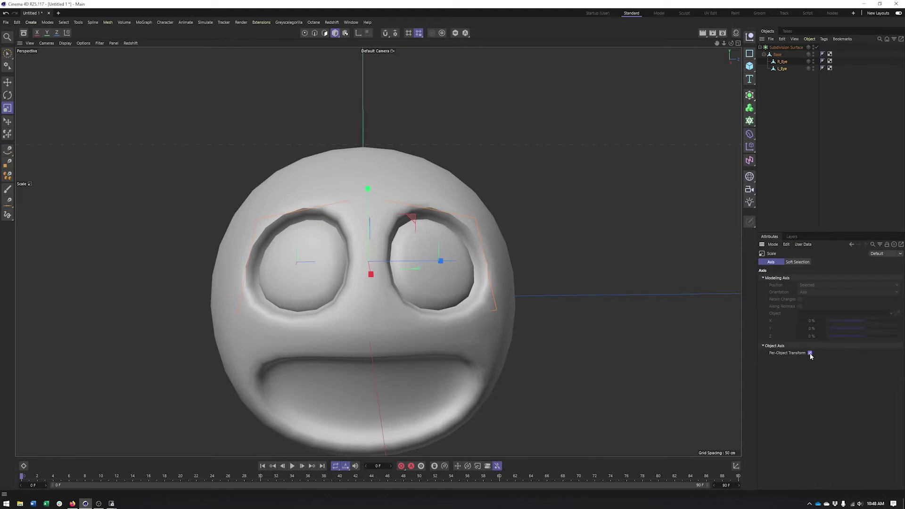
left_click_drag(581, 240, 653, 234)
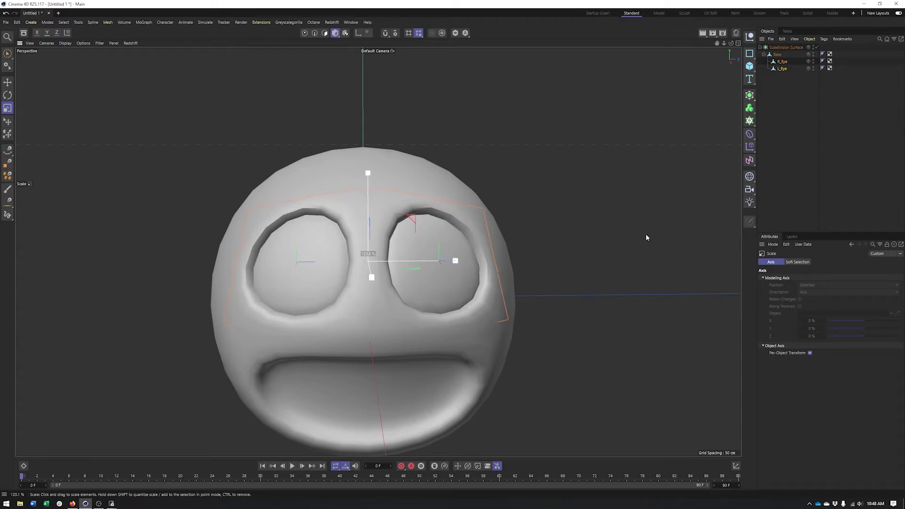
left_click_drag(650, 234, 260, 282)
key("e")
Raise the Subdivision Surface editor subdivision to 3 and inspect the smoothed head
left_click(620, 156)
mouse_move(467, 163)
left_mouse_down("alt")
mouse_move(497, 166)
mouse_move(477, 161)
left_mouse_up("alt")
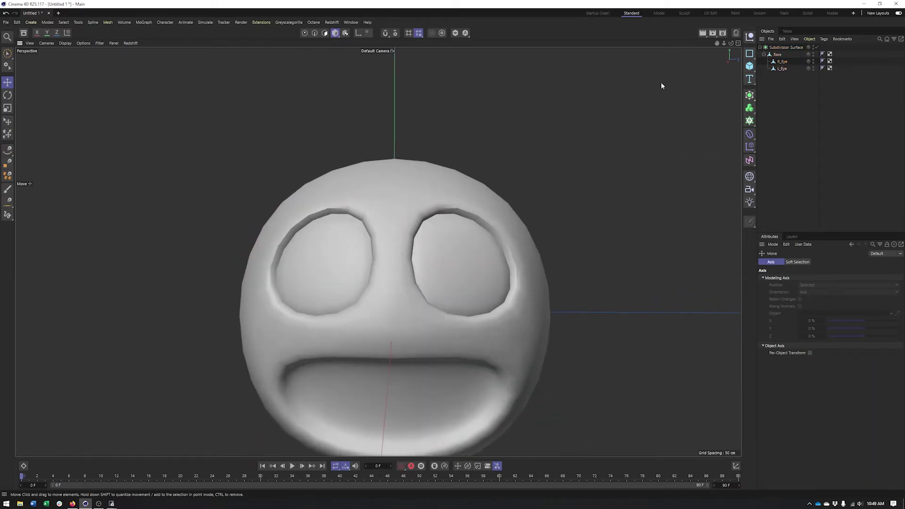
left_click(782, 47)
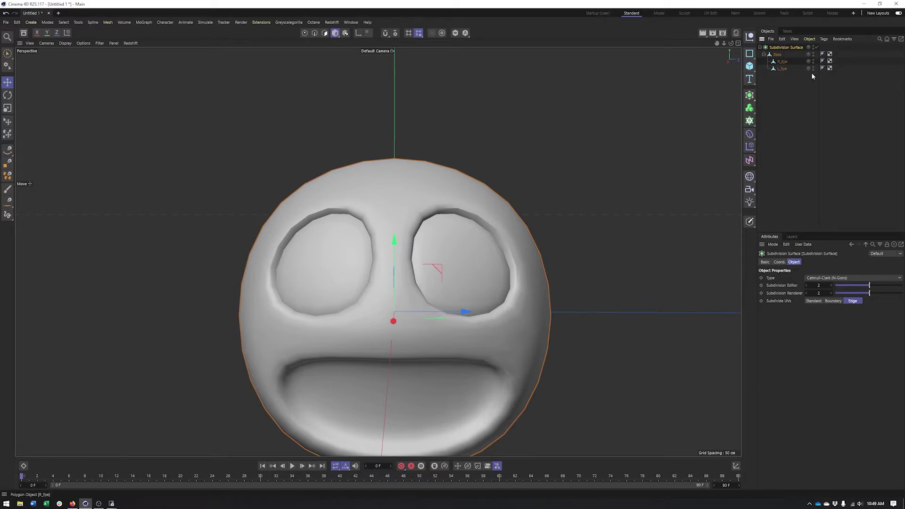
left_click(831, 286)
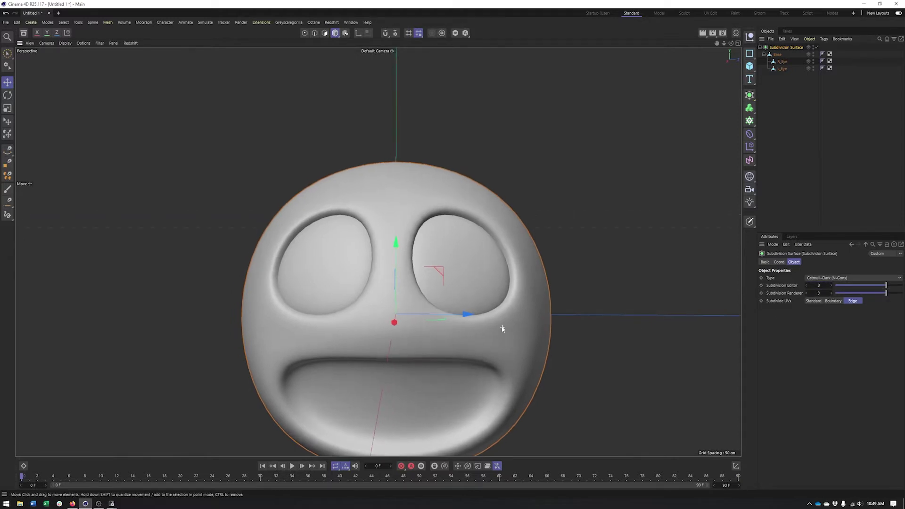
left_click(558, 216)
left_click_drag(428, 268, 393, 273, "alt")
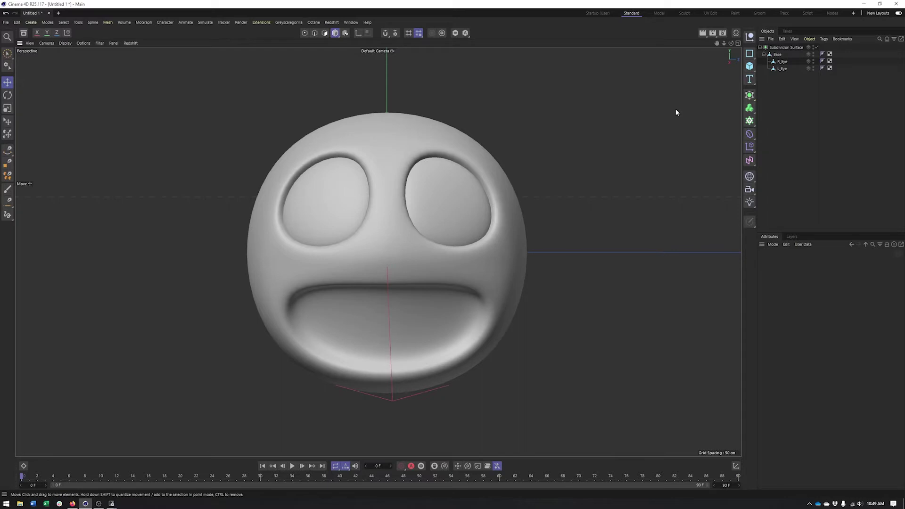
Collapse Base, duplicate it and name the copy Sad_Eyes
left_click_drag(562, 172, 562, 179, "alt")
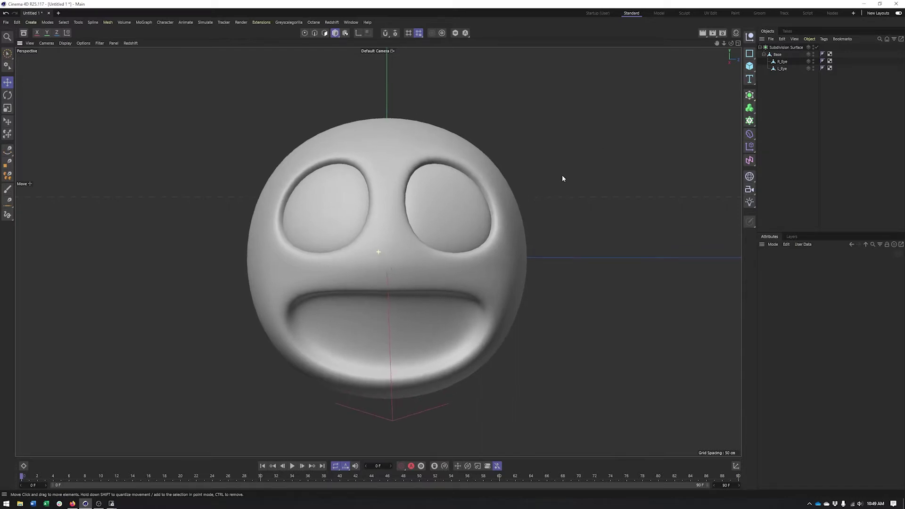
left_click(777, 54)
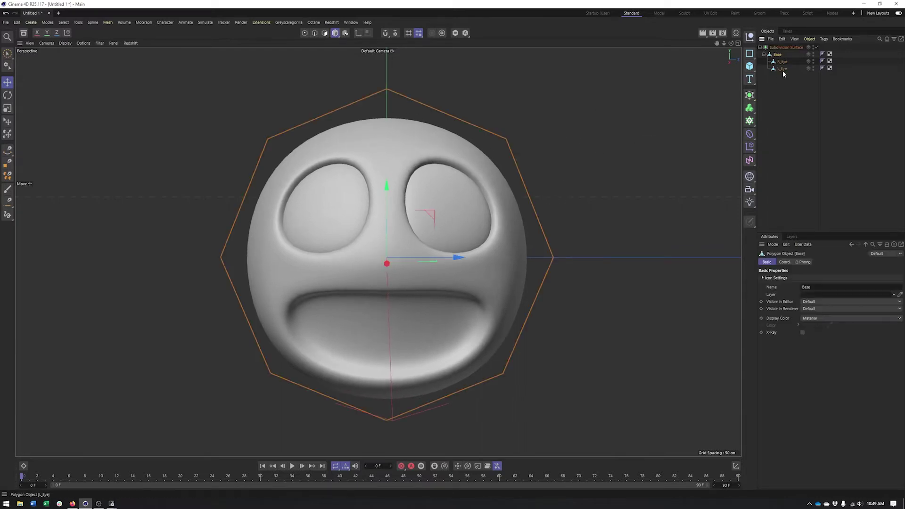
left_click(764, 55)
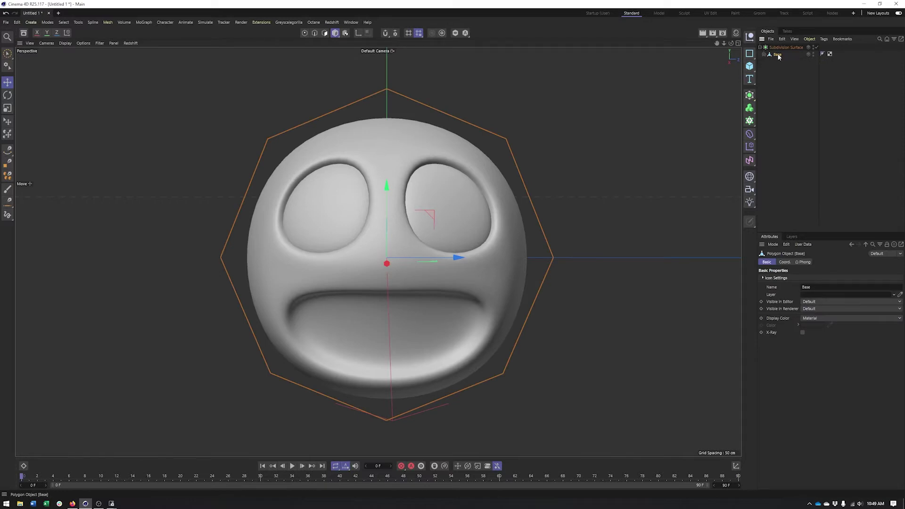
left_click_drag(778, 57, 780, 61)
double_click(778, 62)
type("S")
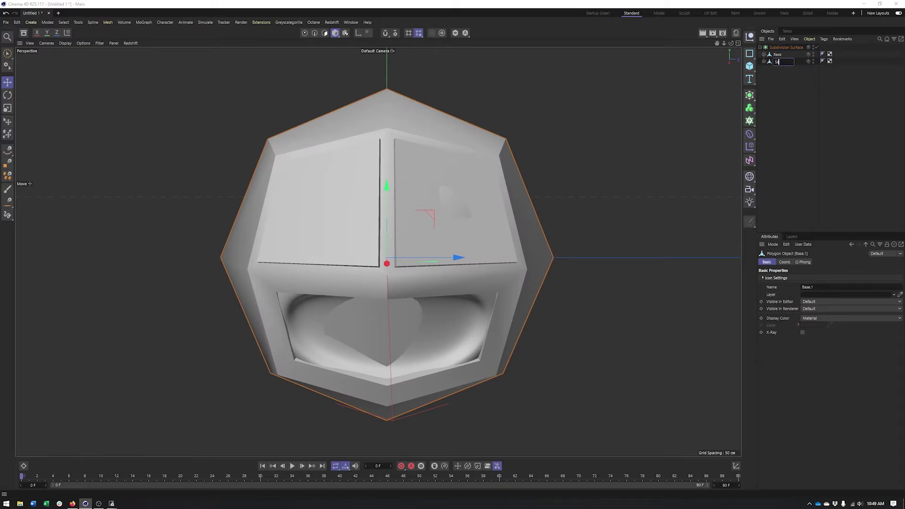
type("ad_Eyes")
key("Return")
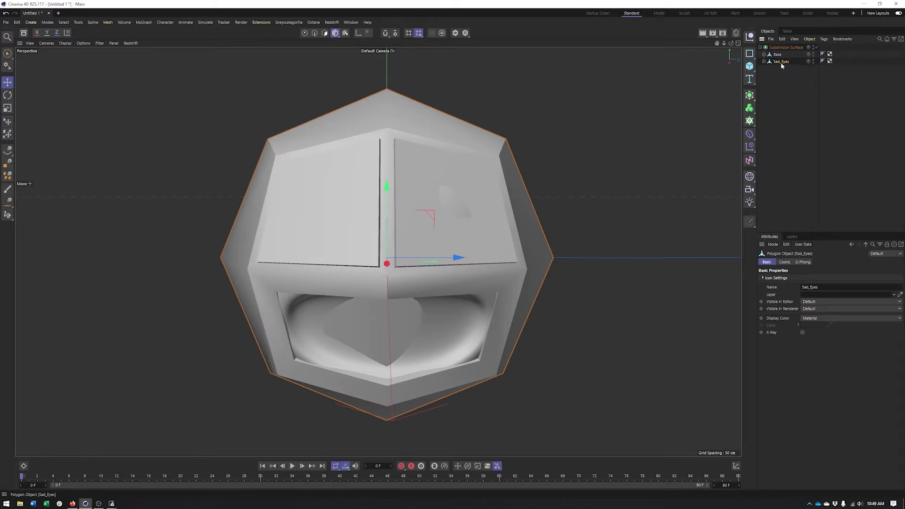
Duplicate Sad_Eyes and name the copy Sad_Mouth
left_click_drag(782, 61, 784, 69)
double_click(783, 69)
type("Sad_Mouth")
key("Return")
Duplicate Sad_Mouth and rename the copy Angry_Eyes
left_click_drag(785, 69, 699, 72)
double_click(784, 68)
type("Anrg")
key("BackSpace")
type("gry_Mouth.1")
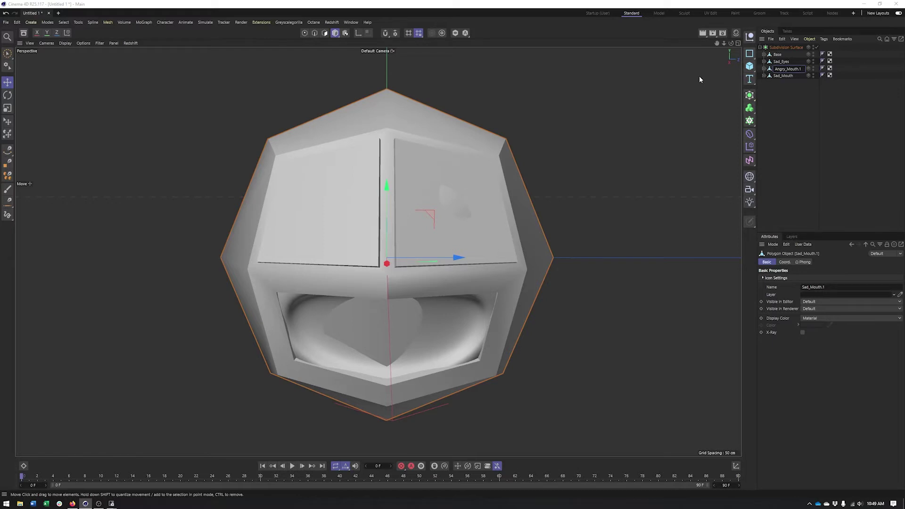
key("Right")
key("Left")
key("shift+Right")
key("shift+Right")
key("shift+Right")
key("shift+End")
type("Eue")
key("BackSpace")
key("BackSpace")
type("yes")
key("Return")
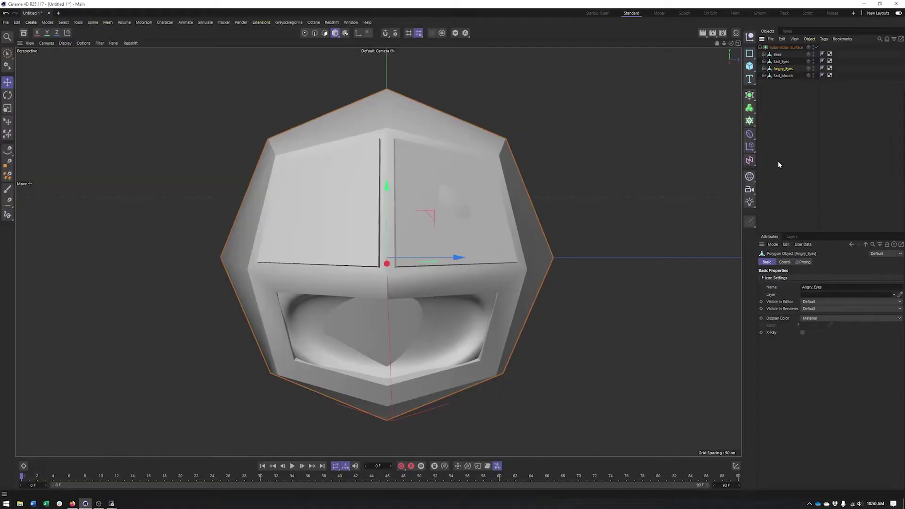
Hide Base and Angry_Eyes, then select Sad_Eyes and unfold its R_Eye and L_Eye parts
mouse_move(524, 208)
left_mouse_down("alt")
mouse_move(530, 210)
mouse_move(511, 230)
mouse_move(524, 225)
left_mouse_up("alt")
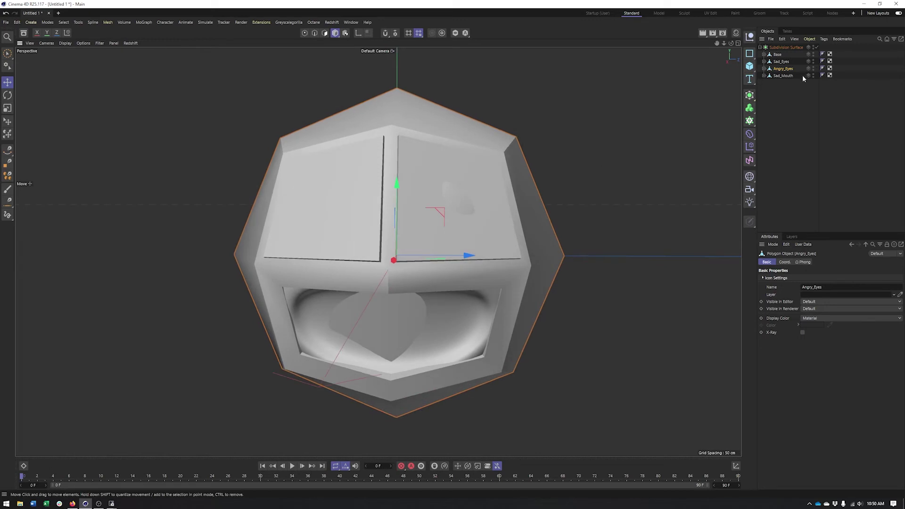
double_click(813, 53)
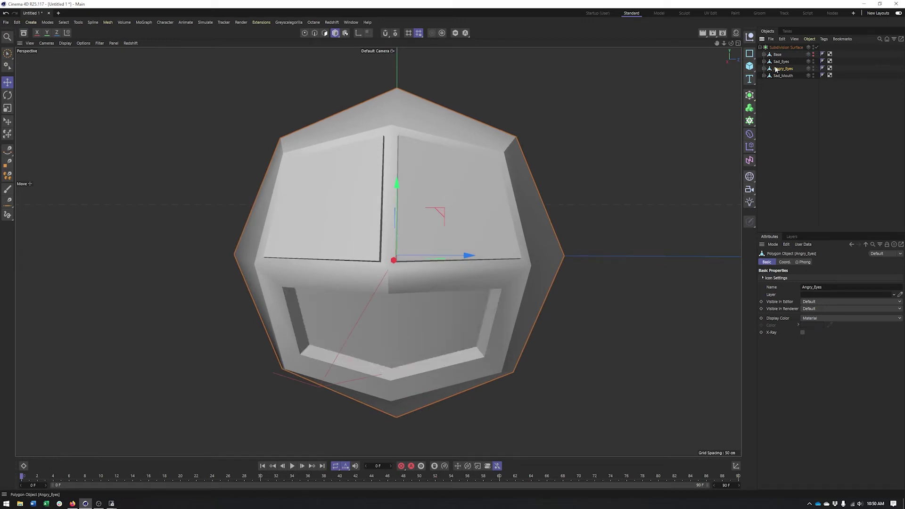
left_click(813, 67)
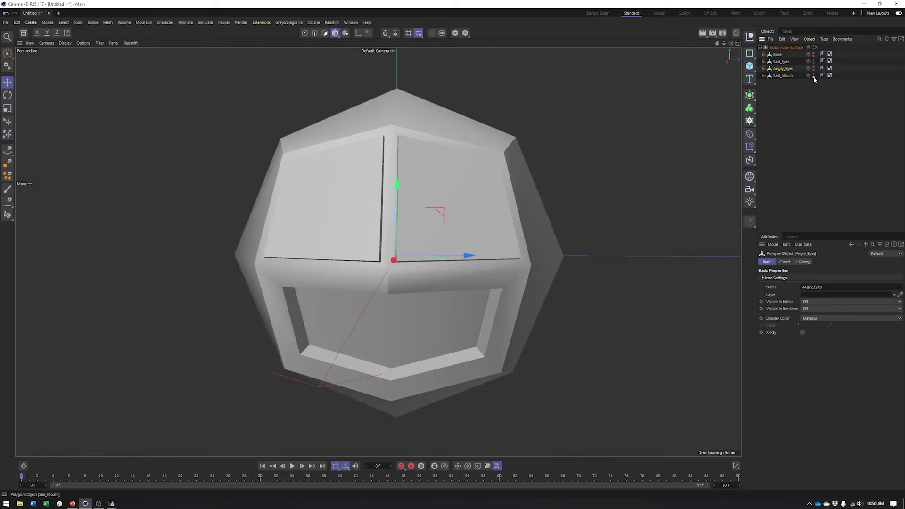
left_click(781, 61)
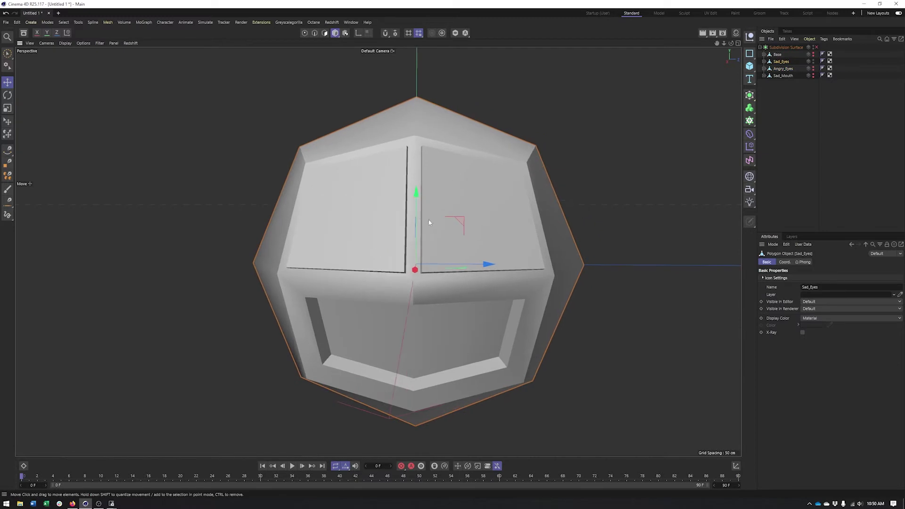
left_click(763, 61)
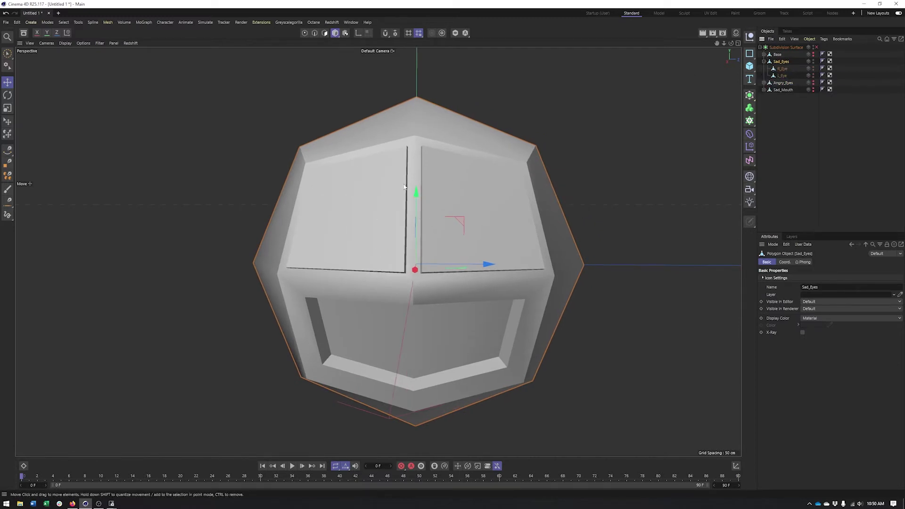
Return to a front view of the head and open Firefox with cartoon mouth phoneme references
left_click_drag(430, 175, 608, 117, "alt")
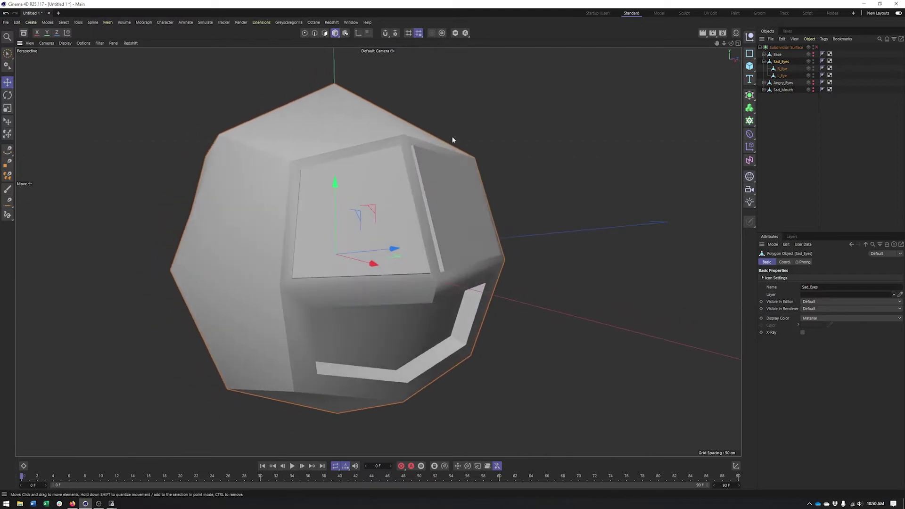
scroll(502, 164, "up", 3)
scroll(502, 164, "down", 3)
left_click_drag(502, 165, 364, 163, "alt")
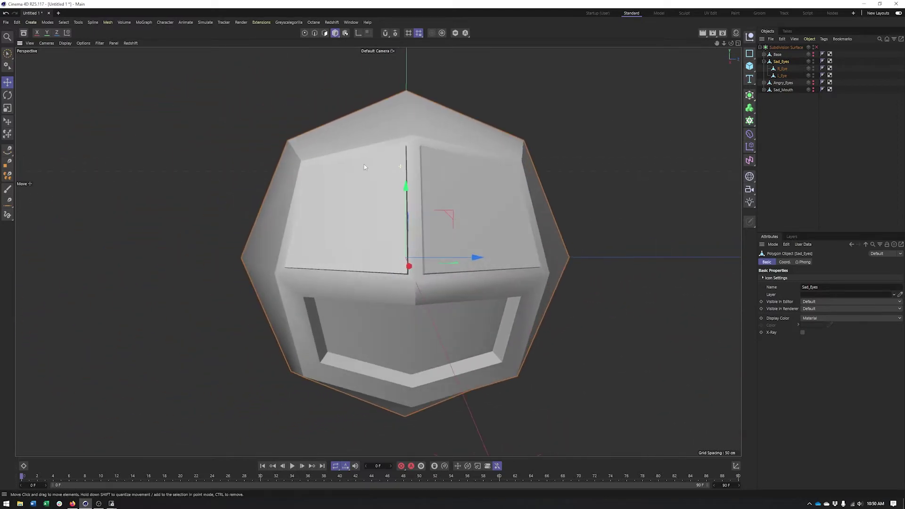
left_click(73, 503)
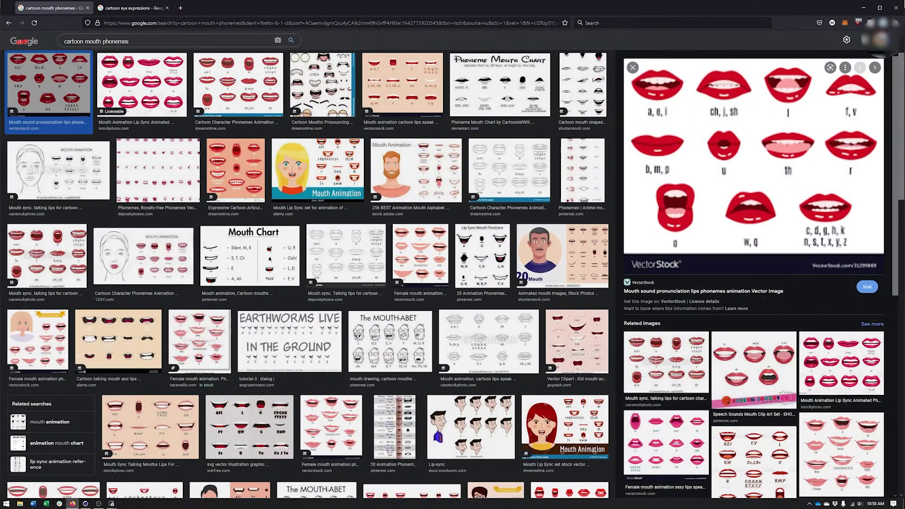
Switch to the cartoon eye expressions image results, then minimize Firefox back to Cinema 4D
left_click(134, 8)
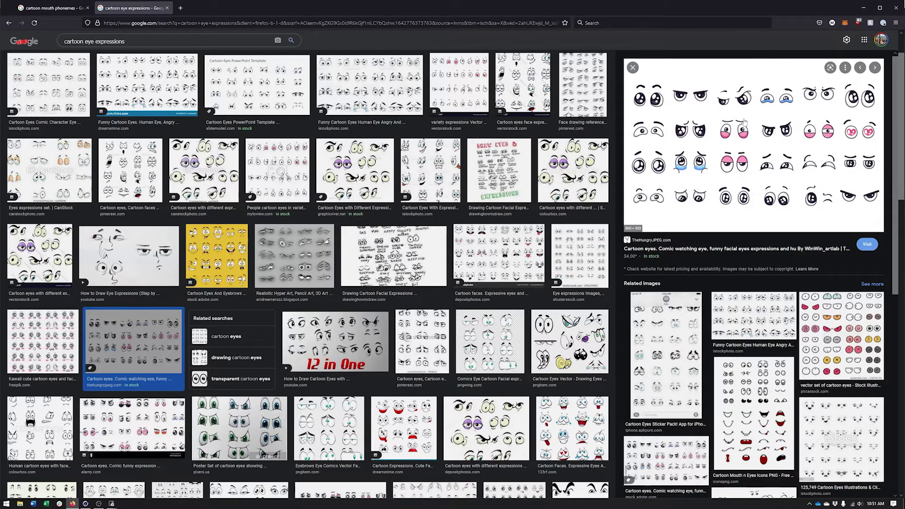
left_click(863, 10)
mouse_move(406, 202)
left_mouse_down("alt")
mouse_move(385, 202)
mouse_move(389, 193)
mouse_move(414, 205)
left_mouse_up("alt")
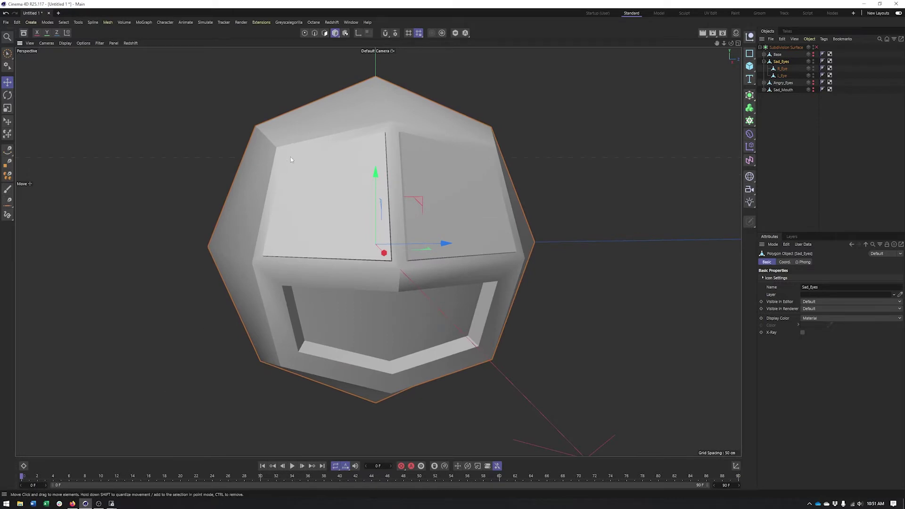
Set the viewport to Gouraud Shading (Lines)
left_click(65, 43)
left_click(75, 61)
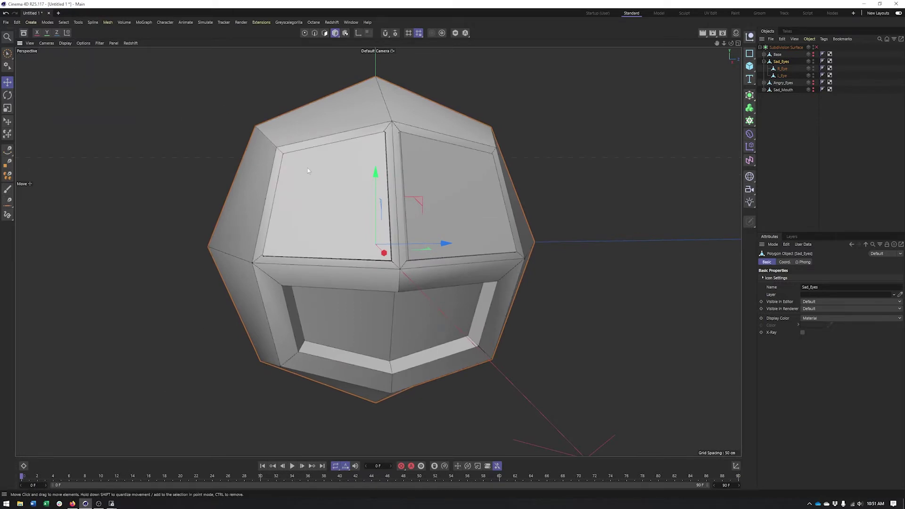
left_click_drag(363, 164, 445, 171, "alt")
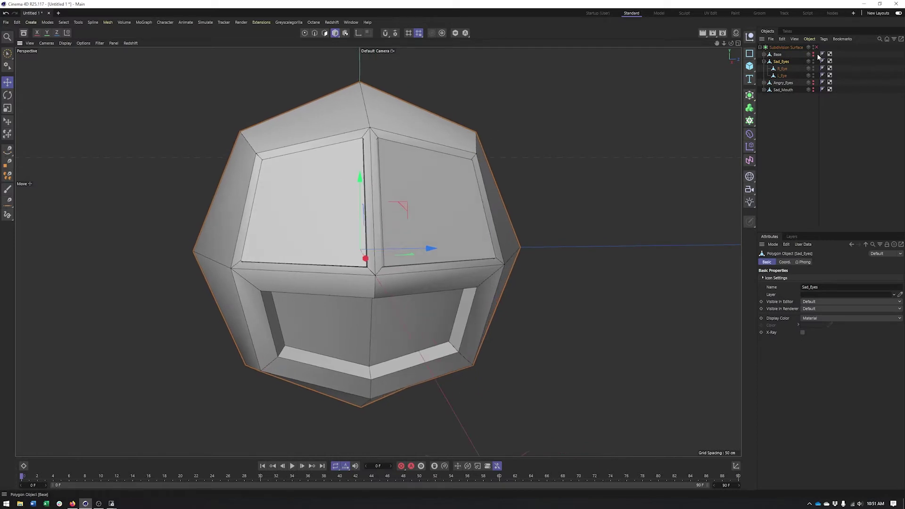
Move Sad_Eyes first under the enabled Subdivision Surface and select it in Points mode
left_click_drag(781, 62, 807, 48)
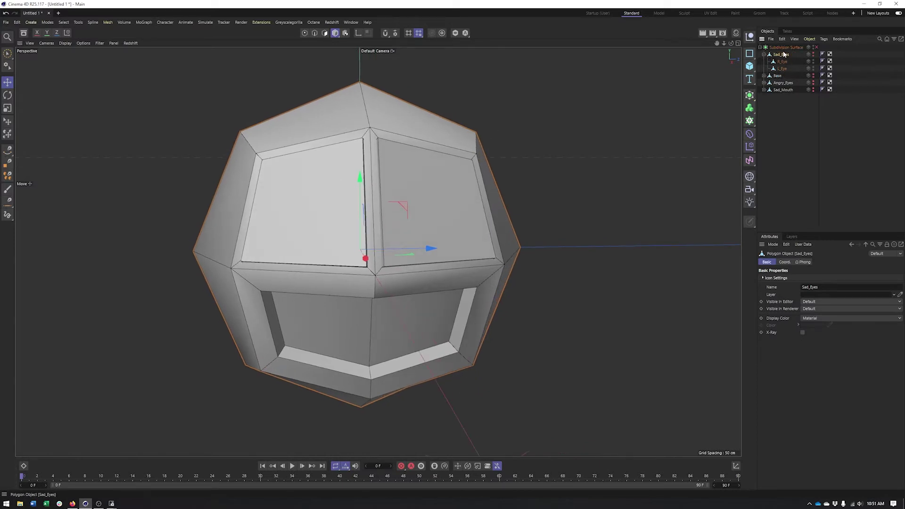
left_click(815, 48)
key("h")
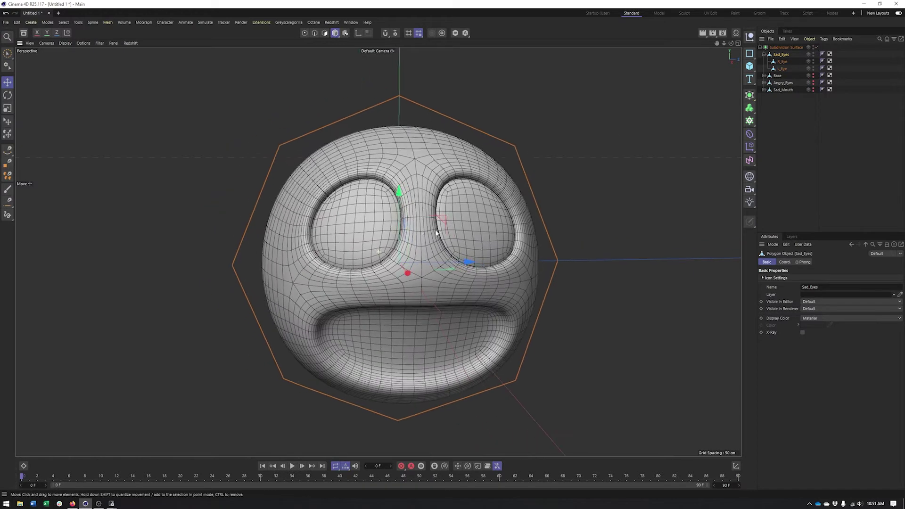
left_click(781, 69, "shift")
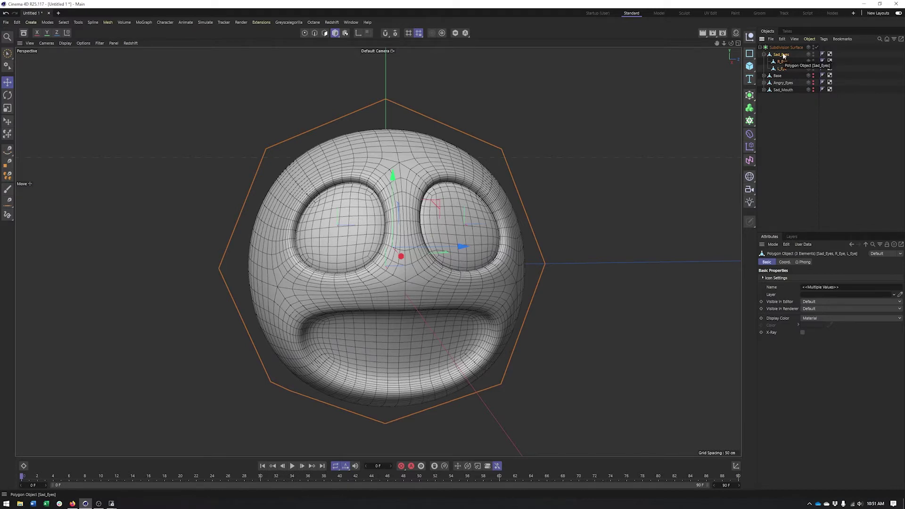
left_click(304, 32)
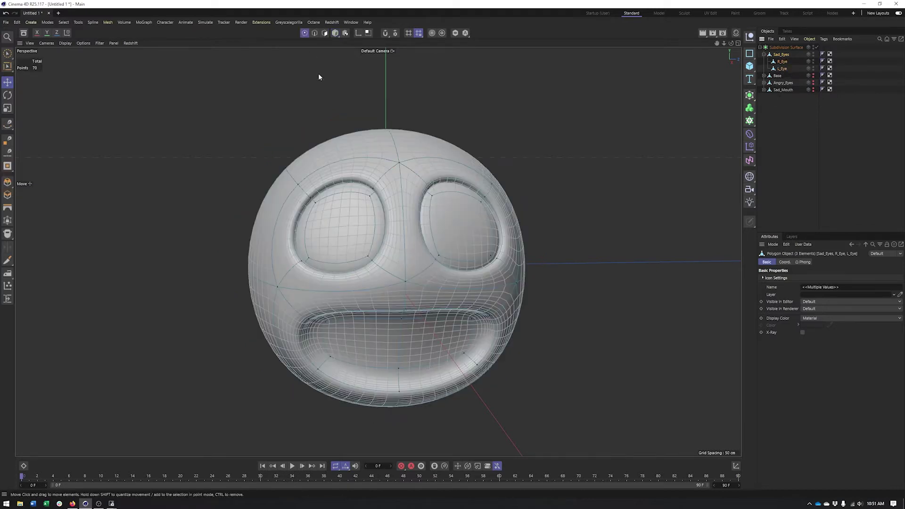
Turn off Subdivision Surface and display the Sad_Eyes head as wireframe lines
left_click(814, 47)
left_click_drag(138, 70, 384, 203, "alt")
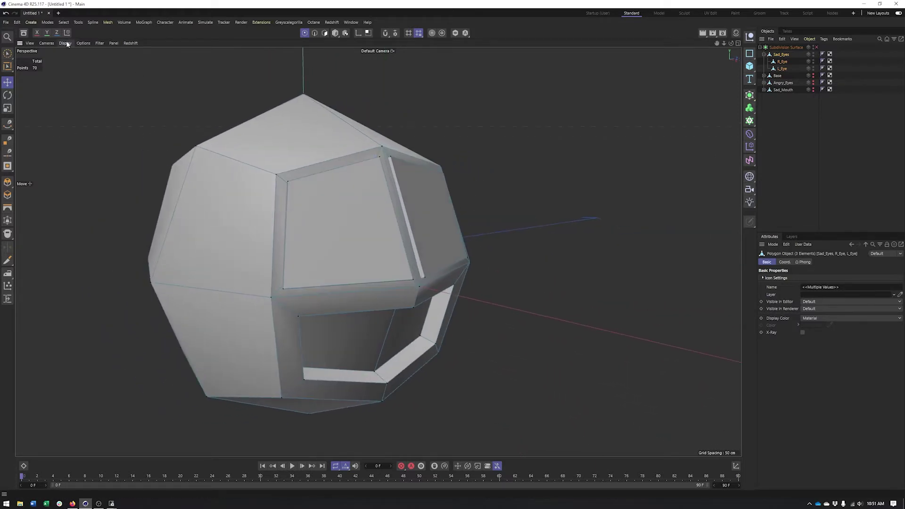
left_click(65, 43)
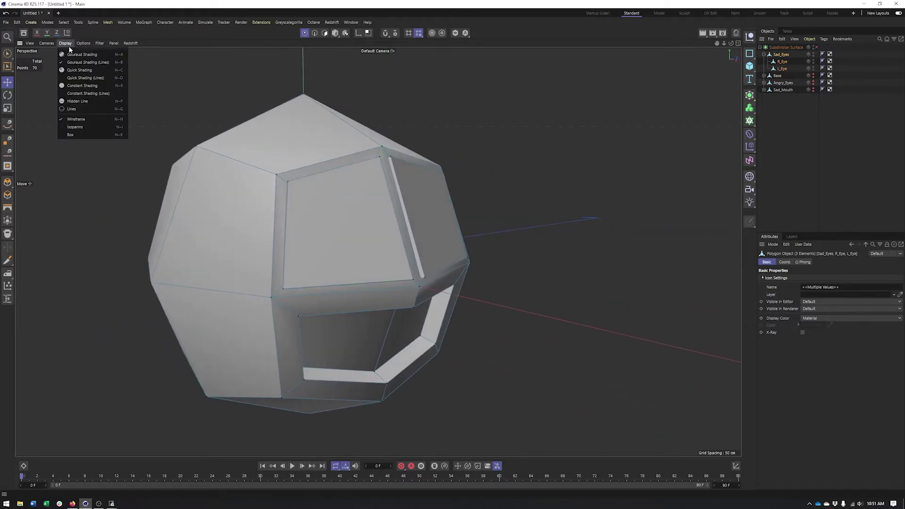
left_click(76, 109)
left_click_drag(289, 198, 269, 204, "alt")
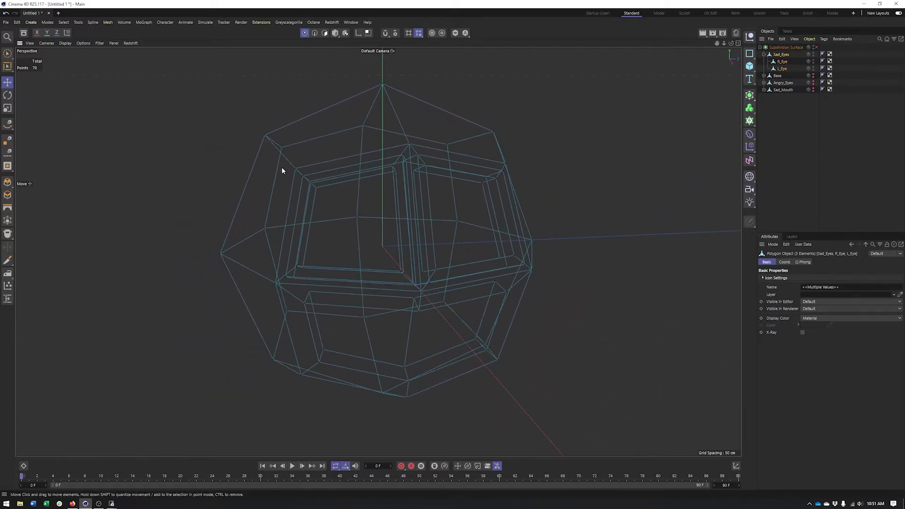
left_click_drag(294, 166, 375, 211, "alt")
left_click_drag(359, 171, 372, 211, "alt")
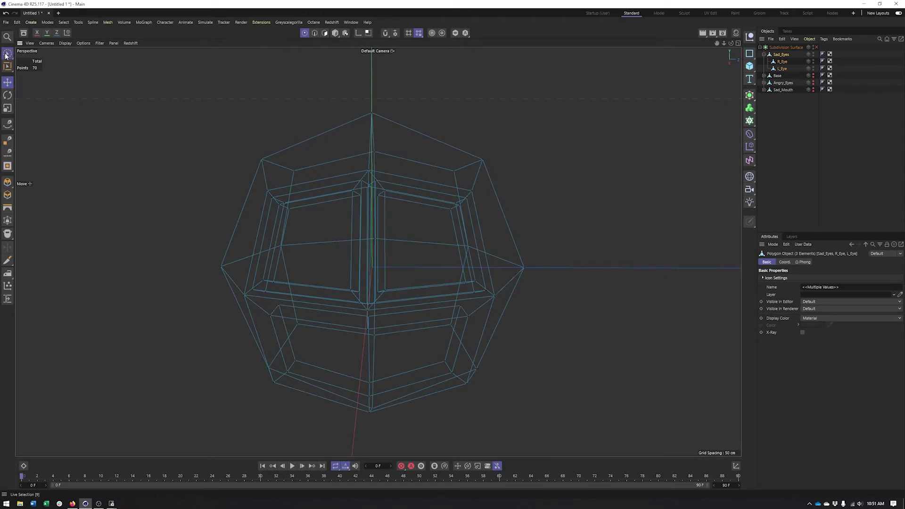
Box-select the ten points at the upper outer corners of both eyes with Rectangle Selection
left_click(6, 55)
left_click(26, 77)
left_click_drag(251, 201, 421, 219, "alt")
left_click_drag(472, 193, 523, 237, "shift")
left_click_drag(460, 242, 266, 117, "alt")
left_click(73, 45)
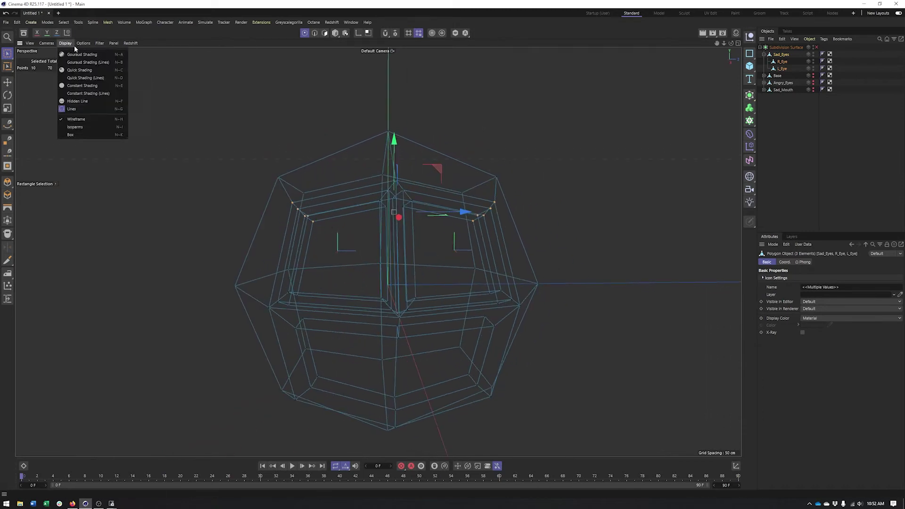
Restore solid shading and smoothing, then raise the selected eye-corner points about 4.9 cm
left_click(71, 57)
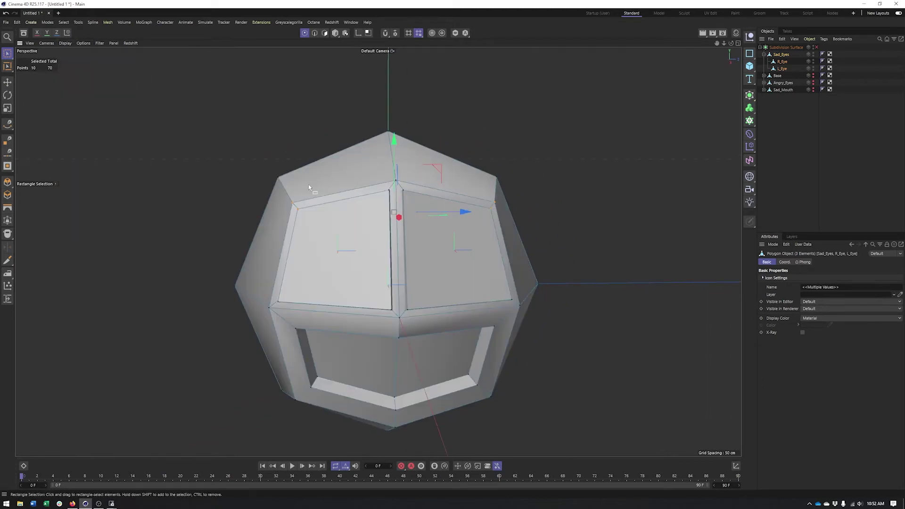
left_click(816, 47)
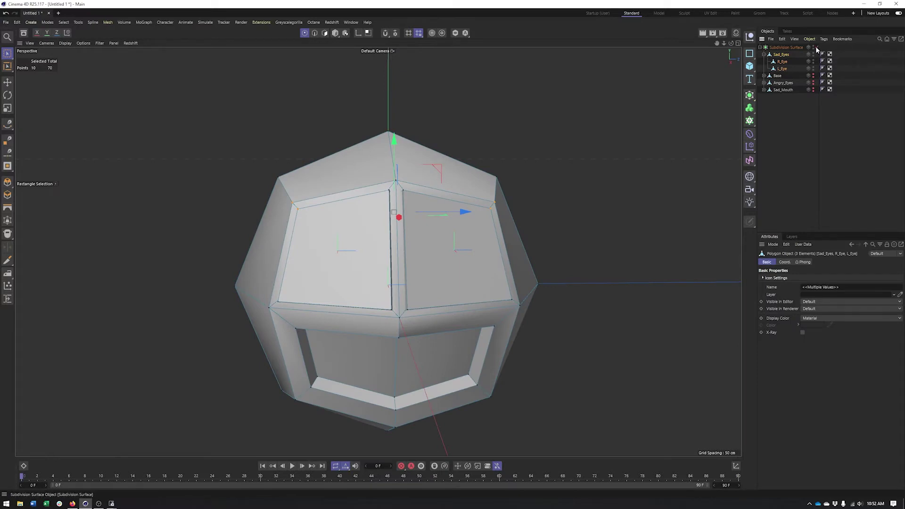
left_click_drag(347, 231, 357, 193, "alt")
left_click_drag(294, 279, 365, 270, "alt")
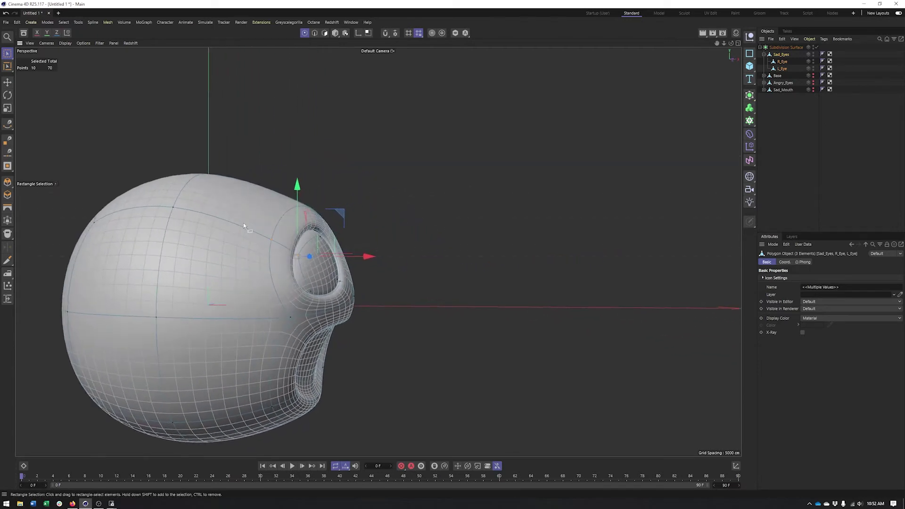
Compare the cage and smoothed sad eyes from the front, then collapse the Sad_Eyes hierarchy
left_click(816, 47)
mouse_move(359, 248)
left_mouse_down("alt")
mouse_move(252, 242)
mouse_move(376, 239)
mouse_move(373, 256)
left_mouse_up("alt")
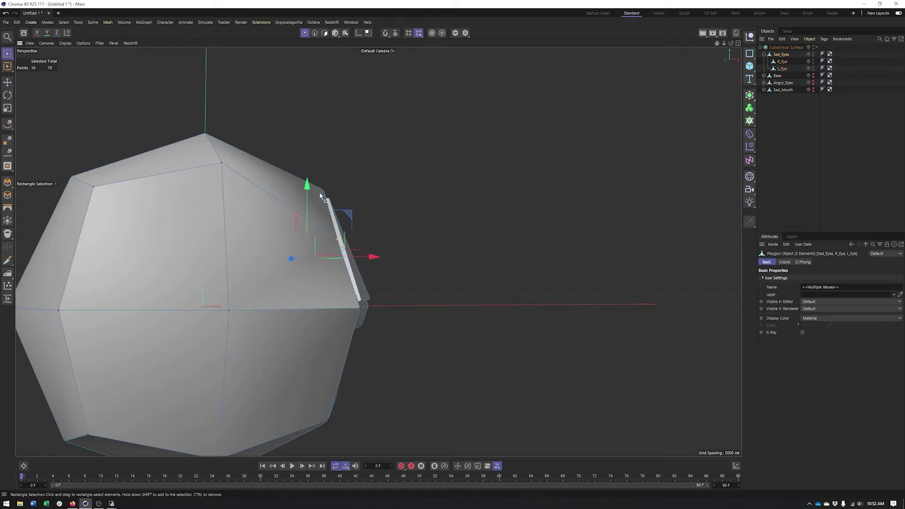
left_click(816, 47)
left_click_drag(413, 235, 250, 243, "alt")
mouse_move(430, 328)
left_mouse_down("alt")
mouse_move(398, 329)
mouse_move(425, 324)
left_mouse_up("alt")
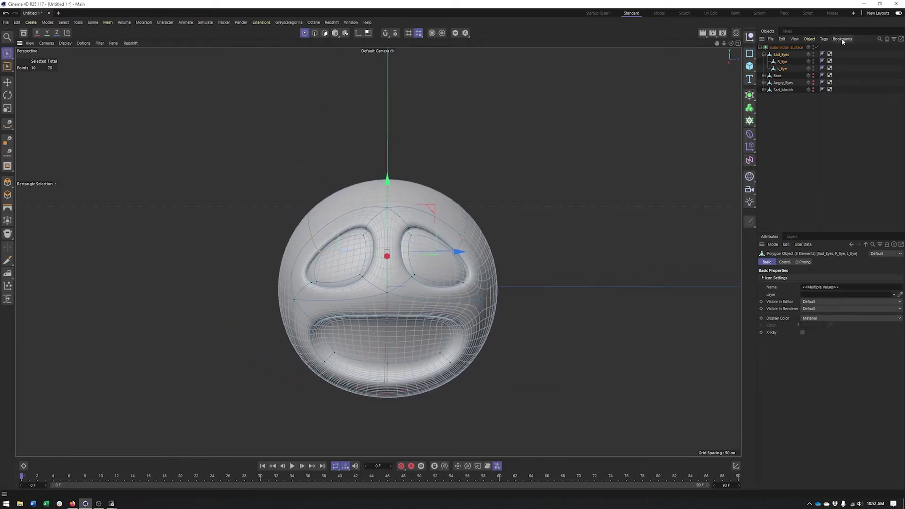
left_click(764, 55)
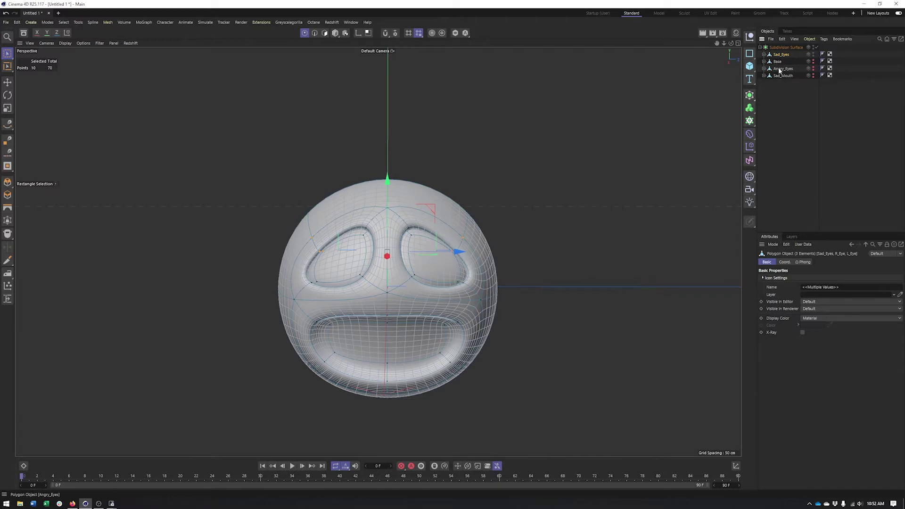
Move Angry_Eyes above Sad_Eyes, hiding Sad_Eyes and making Angry_Eyes visible
left_click(780, 69)
left_click_drag(783, 71, 783, 56)
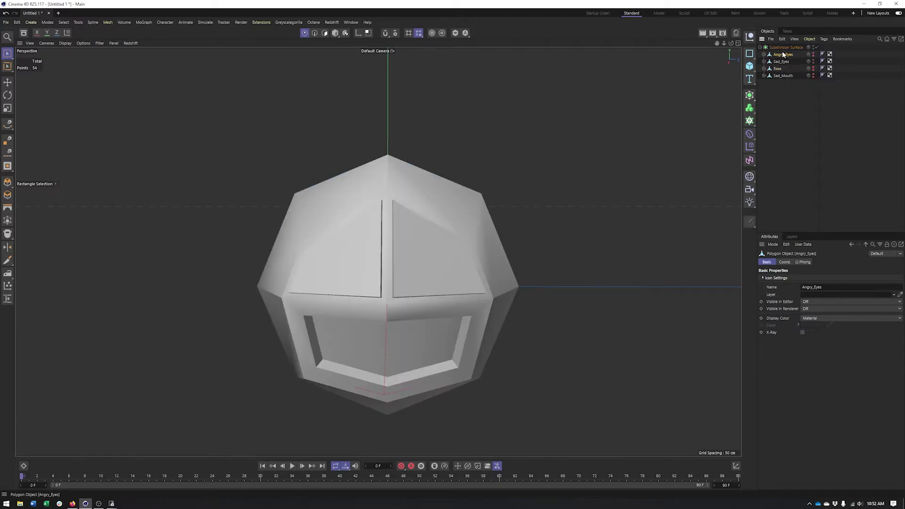
double_click(813, 60)
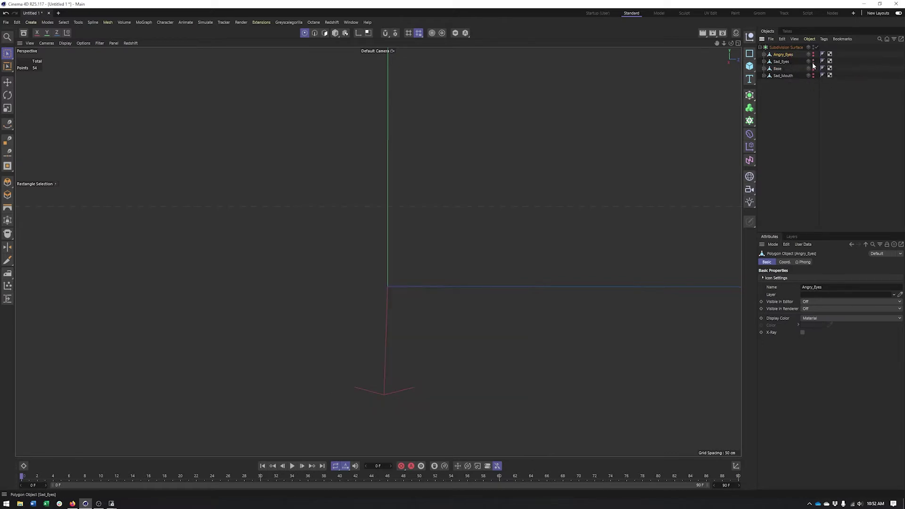
left_click(813, 55)
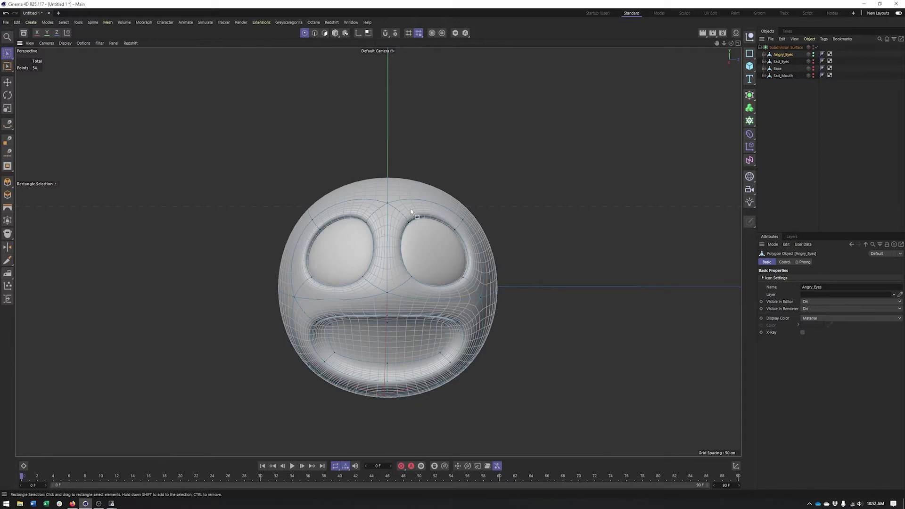
Select Angry_Eyes with its eye children and disable smoothing with Q
scroll(401, 215, "up", 5)
left_click(763, 55)
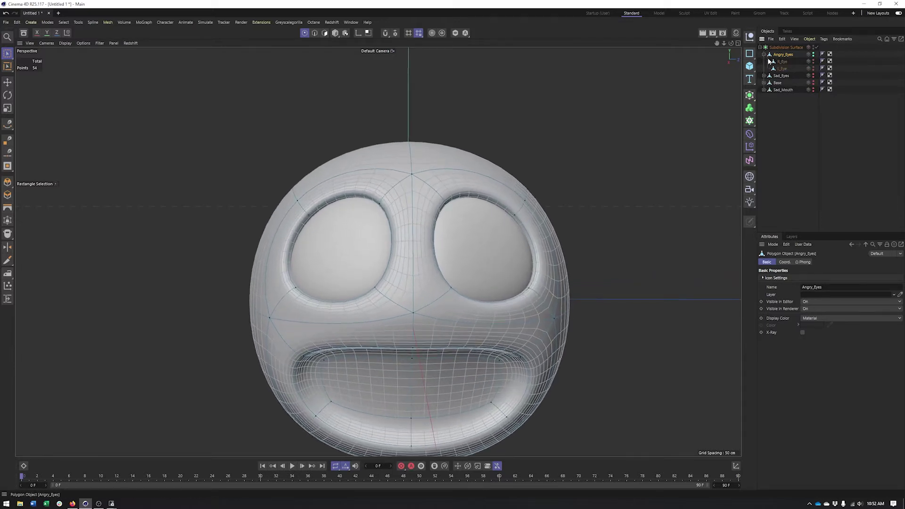
left_click(779, 68, "shift")
key("q")
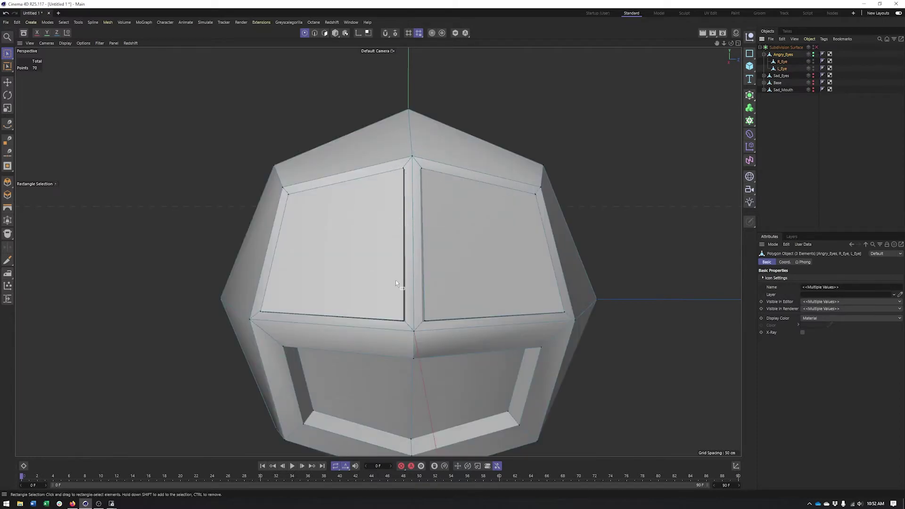
In Wireframe display, box-select the points at the inner corners of the eyes
left_click(66, 43)
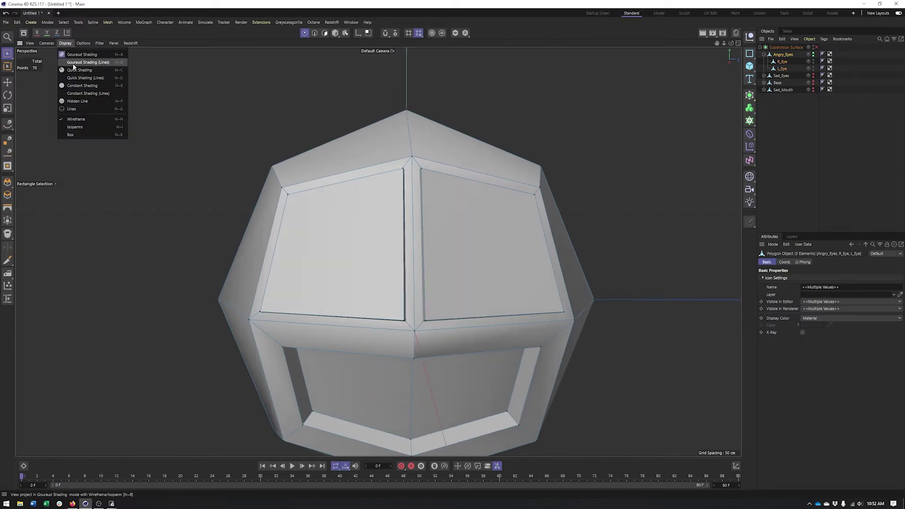
left_click(75, 119)
left_click_drag(428, 230, 404, 225, "alt")
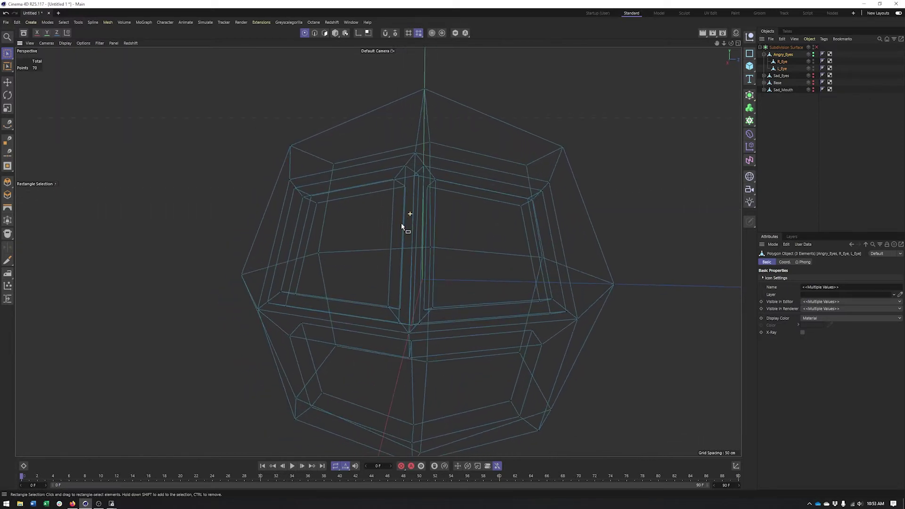
left_click_drag(378, 161, 447, 204)
Back in Gouraud shading, slide the inner eye points sideways along X for an angry slant
left_click(65, 43)
left_click(76, 54)
mouse_move(186, 109)
left_mouse_down("alt")
mouse_move(454, 214)
mouse_move(514, 209)
mouse_move(411, 127)
mouse_move(384, 139)
mouse_move(386, 214)
left_mouse_up("alt")
middle_click_drag(431, 234, 433, 209, "alt")
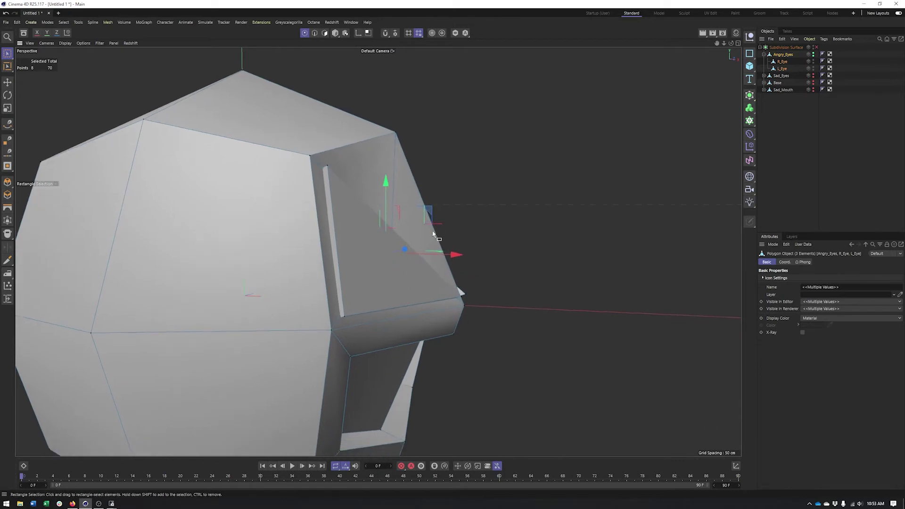
left_click_drag(431, 253, 468, 240)
left_click_drag(468, 240, 311, 254, "alt")
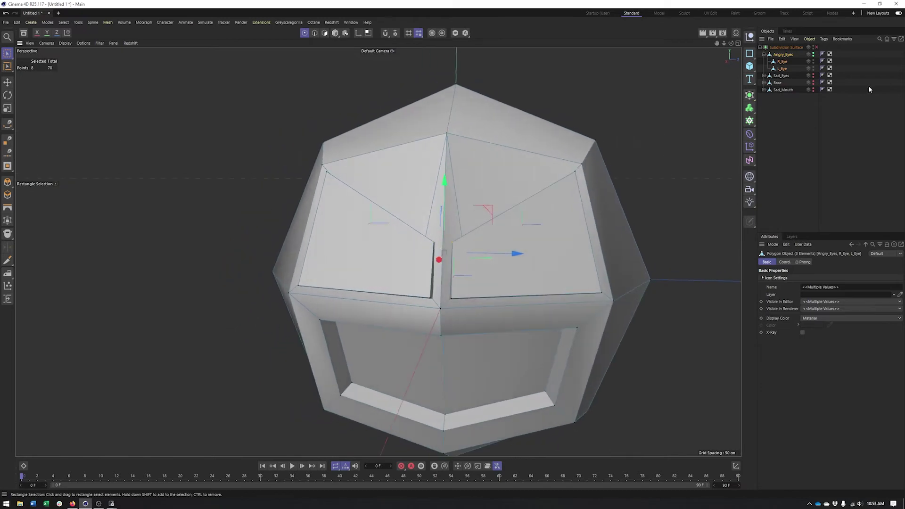
Re-enable smoothing, collapse Angry_Eyes and move it below Sad_Eyes
left_click(817, 47)
mouse_move(424, 265)
left_mouse_down("alt")
mouse_move(448, 261)
mouse_move(419, 247)
mouse_move(496, 268)
mouse_move(416, 262)
left_mouse_up("alt")
middle_click_drag(416, 262, 360, 214, "alt")
left_click(763, 54)
left_click_drag(780, 56, 783, 66)
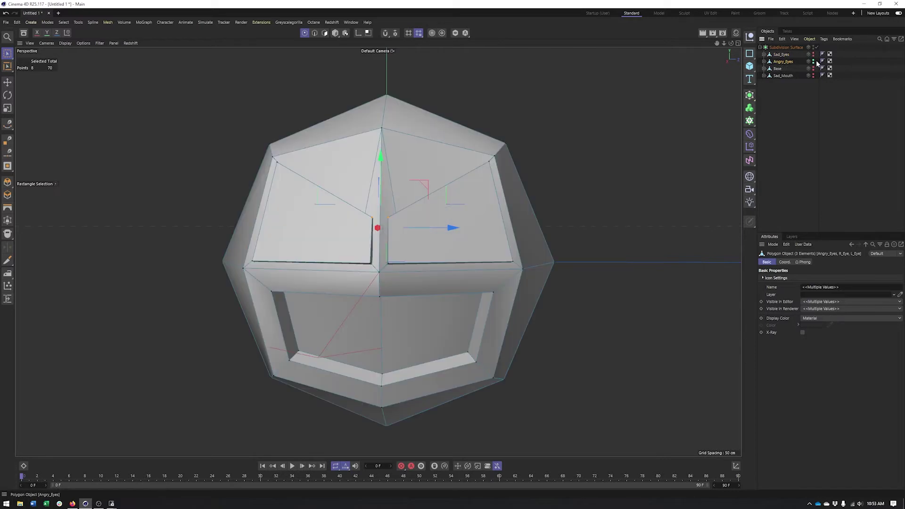
Hide Angry_Eyes, show Sad_Mouth and move it to the top of the children
left_click(813, 61)
left_click(782, 76)
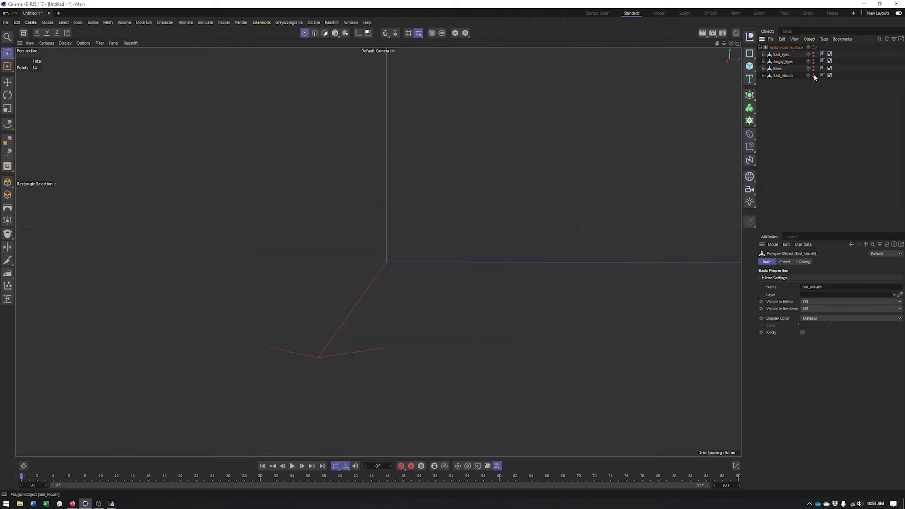
left_click(813, 74)
left_click_drag(788, 61, 785, 54)
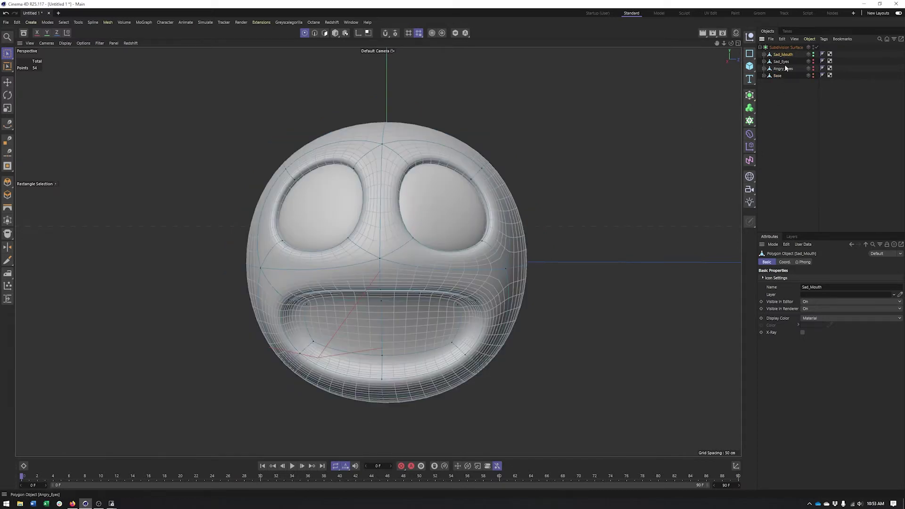
left_click(763, 54)
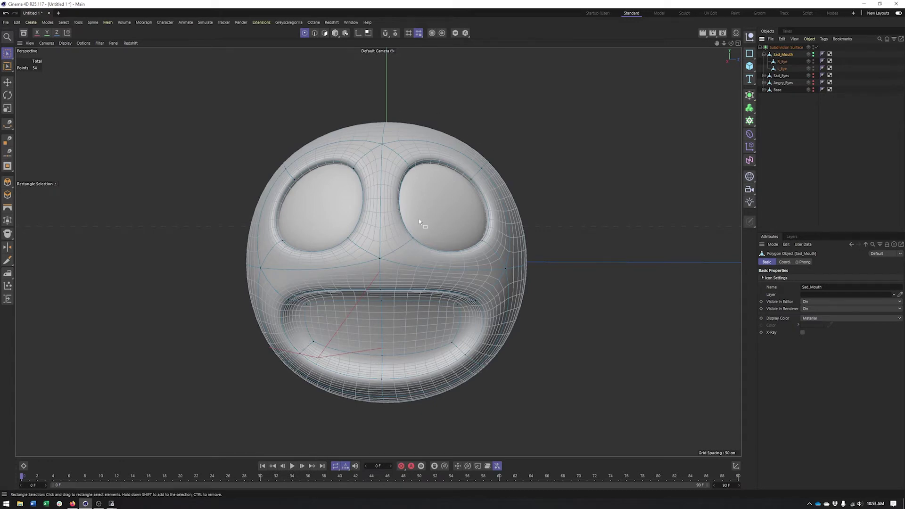
Reselect Sad_Mouth, zoom in on the mouth and disable smoothing to show its cage
middle_click_drag(419, 219, 447, 194, "alt")
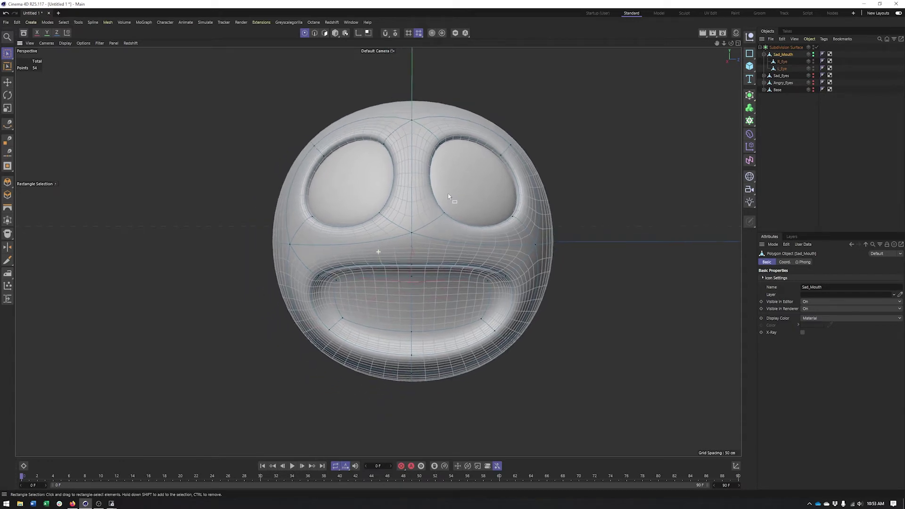
left_click(781, 76)
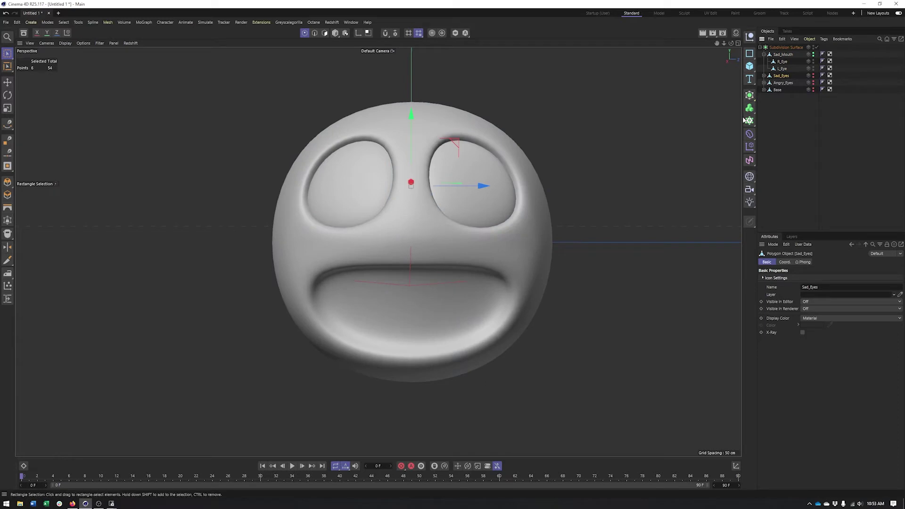
middle_click_drag(521, 218, 392, 298, "alt")
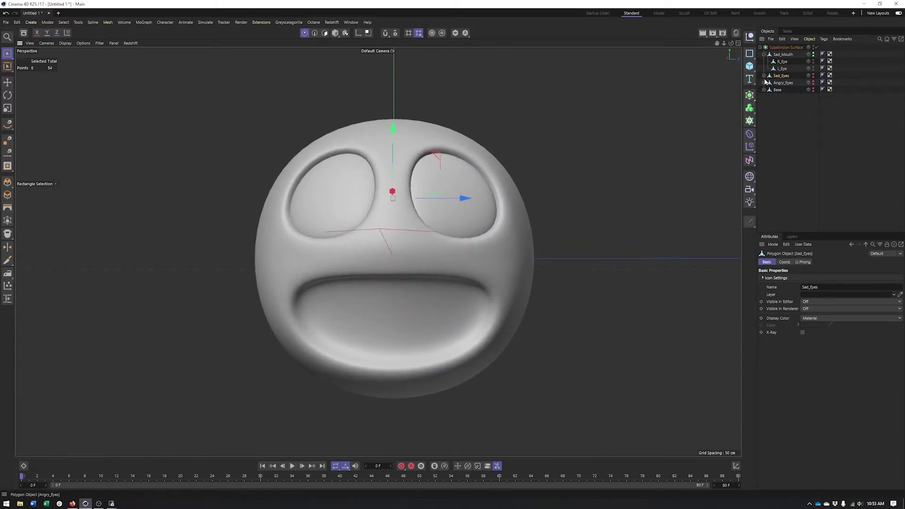
left_click(781, 55)
scroll(411, 311, "up", 3)
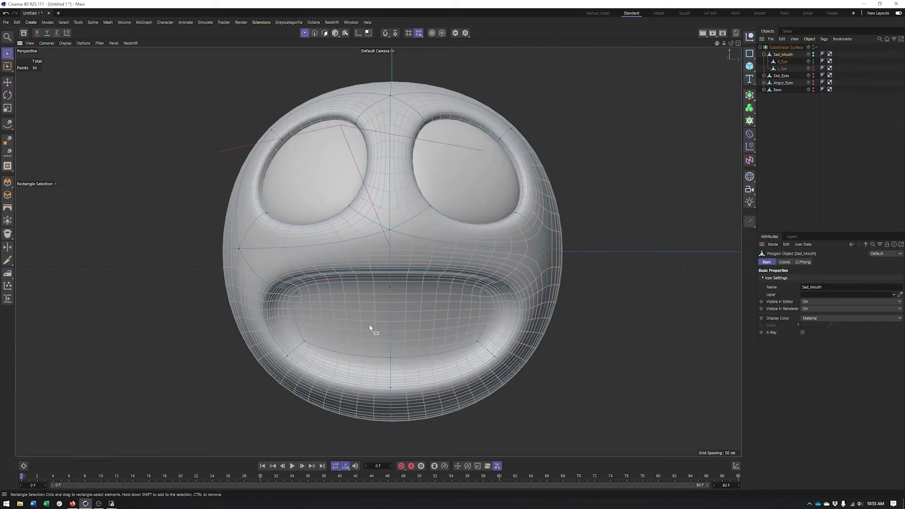
middle_click_drag(369, 325, 379, 317, "alt")
left_click(816, 47)
left_click_drag(461, 289, 413, 257, "alt")
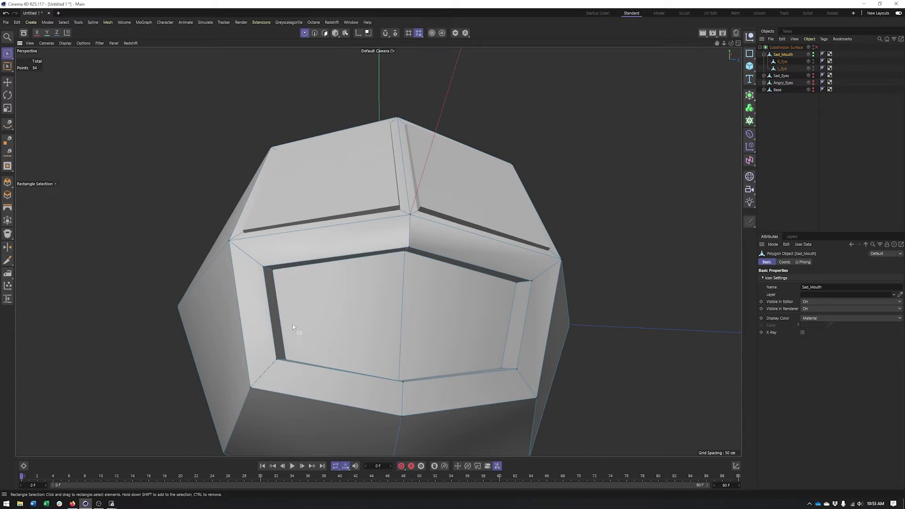
Select the mouth-corner points on both sides and pull them down into a frown
left_click_drag(259, 264, 324, 284)
left_click_drag(514, 275, 538, 292, "shift")
left_click_drag(443, 307, 437, 281, "alt")
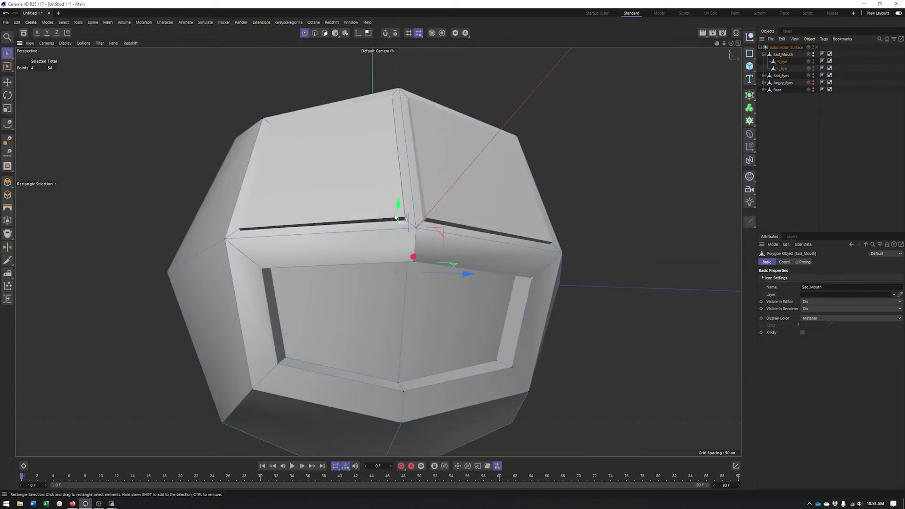
left_click_drag(399, 204, 372, 355)
Raise three lower-lip points to shape the frown, then re-enable smoothing
left_click_drag(301, 380, 377, 391)
left_click_drag(396, 328, 273, 325)
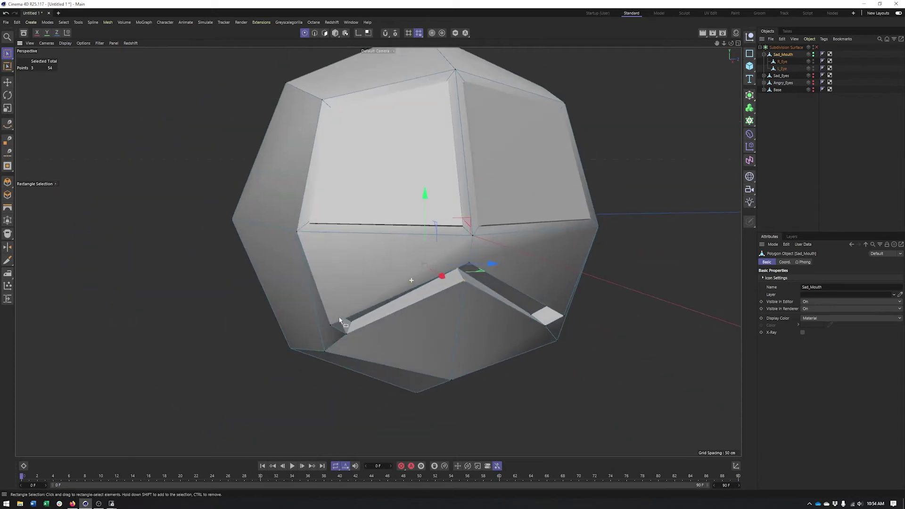
left_click(816, 47)
left_click_drag(509, 282, 464, 282, "alt")
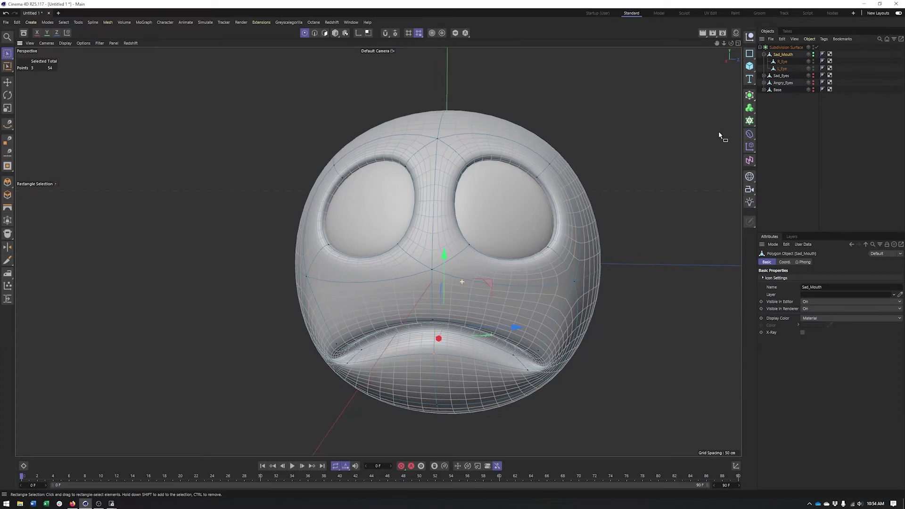
Collapse Sad_Mouth and turn off smoothing to show the faceted cage
left_click(763, 55)
left_click(814, 54, "alt")
left_click_drag(447, 187, 476, 181, "alt")
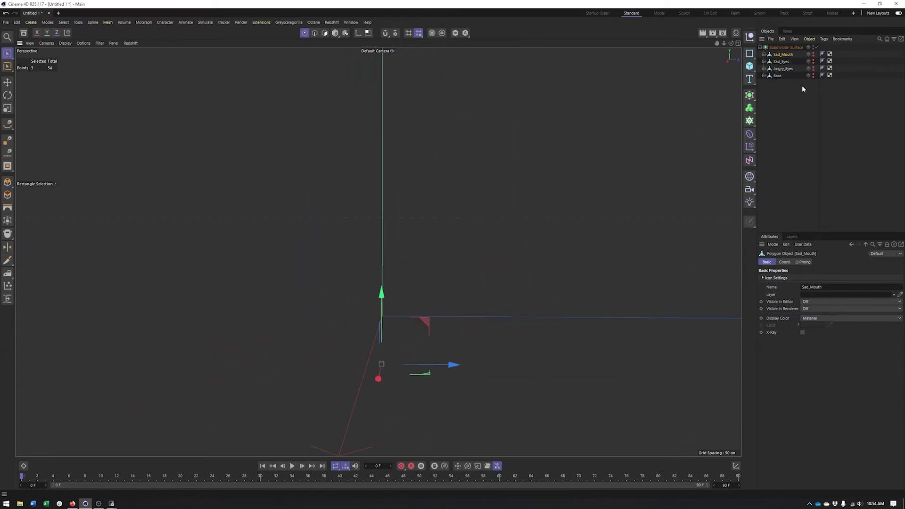
left_click(813, 53)
left_click_drag(486, 266, 498, 249, "alt")
left_click(814, 48)
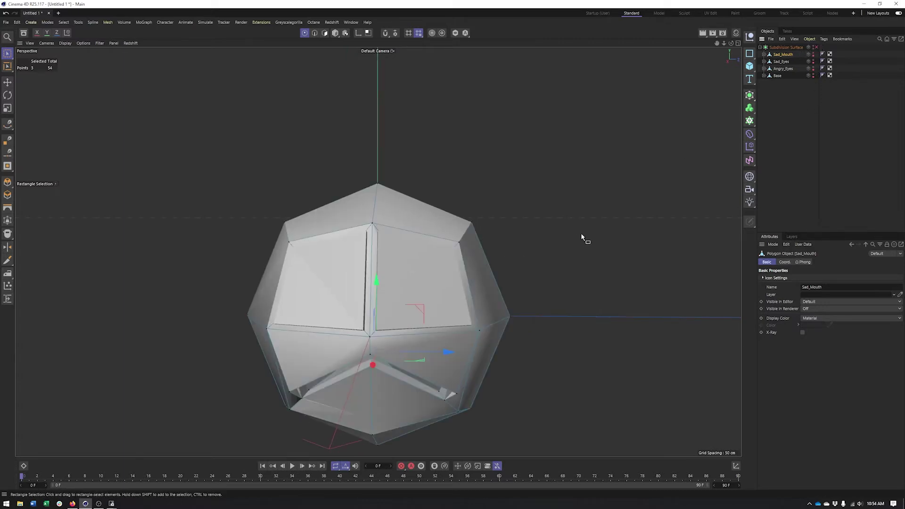
left_click_drag(584, 239, 555, 215, "alt")
scroll(493, 266, "down", 3)
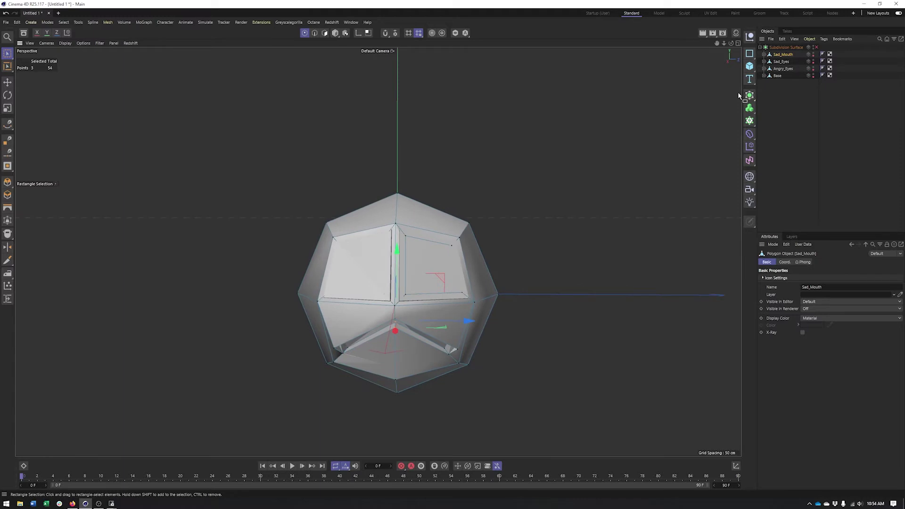
Move Base to the top of the children and shift the Sad_Mouth head to the right
left_click_drag(773, 76, 779, 53)
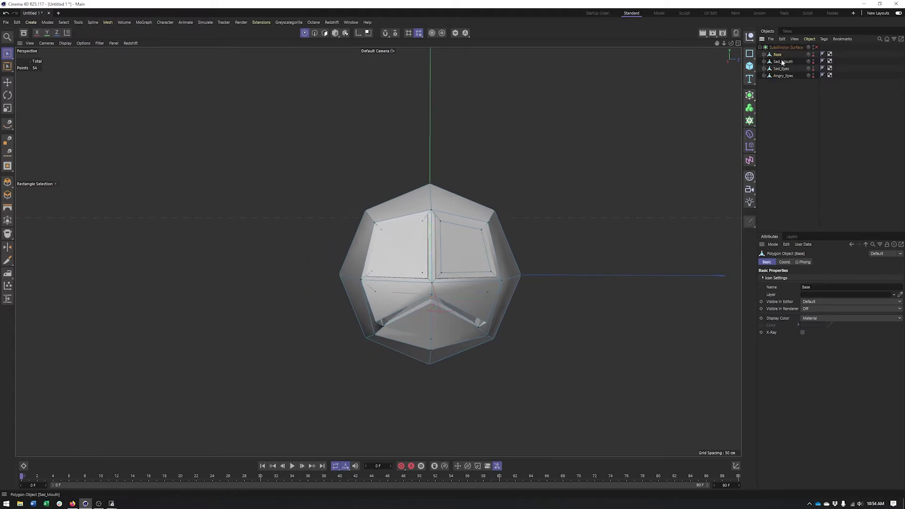
left_click(782, 62)
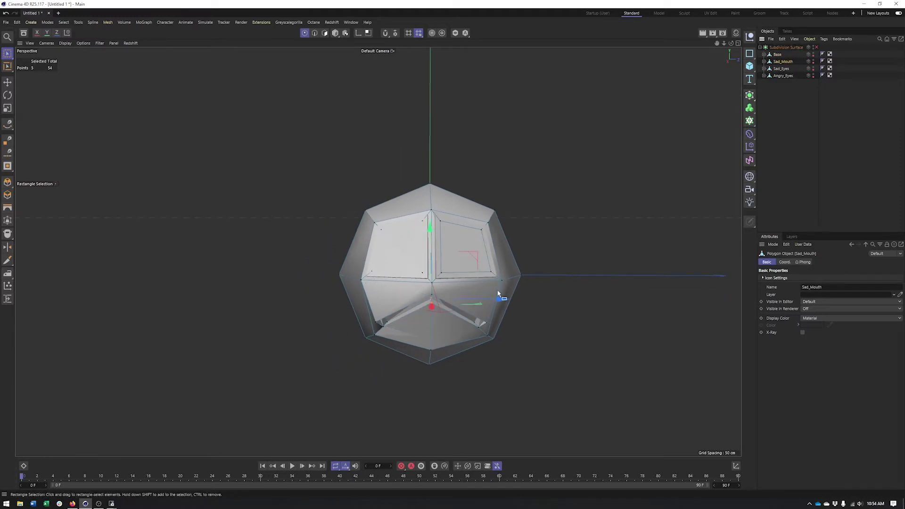
left_click(335, 32)
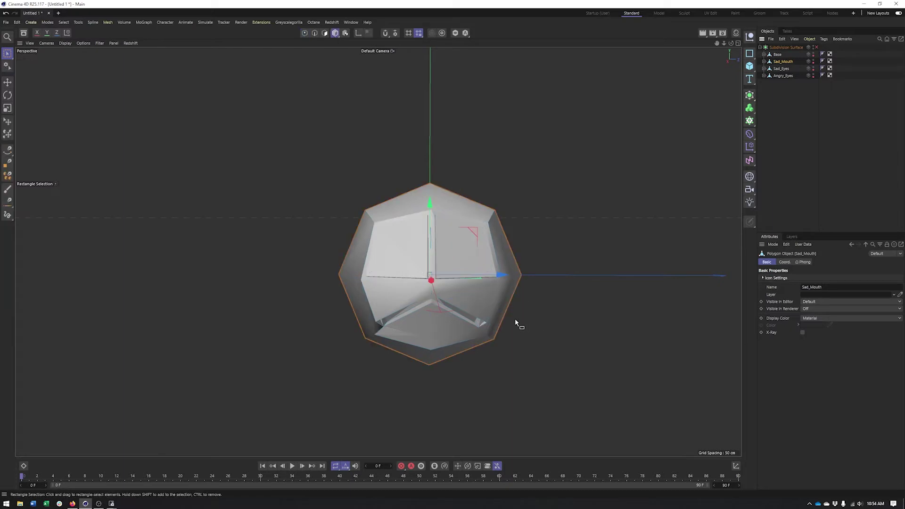
left_click_drag(501, 276, 691, 268)
key("h")
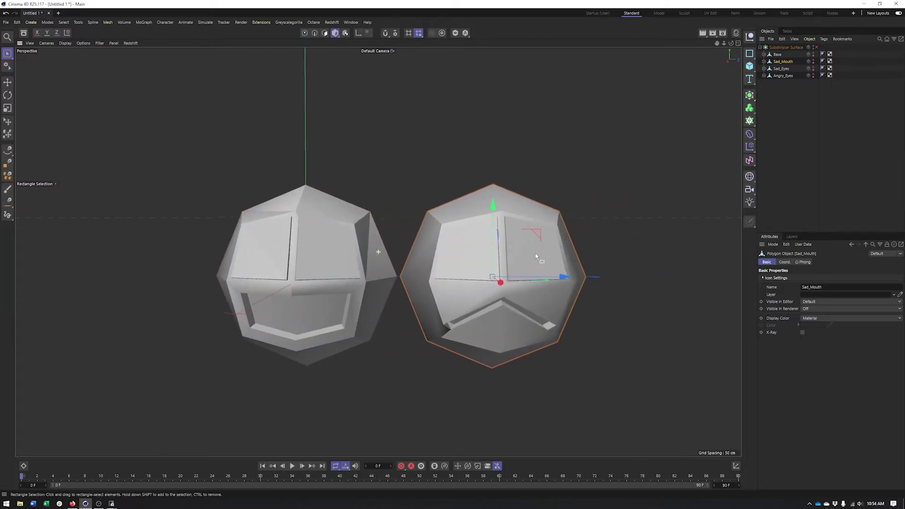
Move the Sad_Eyes head about 266 cm and Angry_Eyes about 617 cm to the right
left_click(781, 68)
left_click_drag(362, 278, 734, 275)
middle_click_drag(705, 276, 536, 278, "alt")
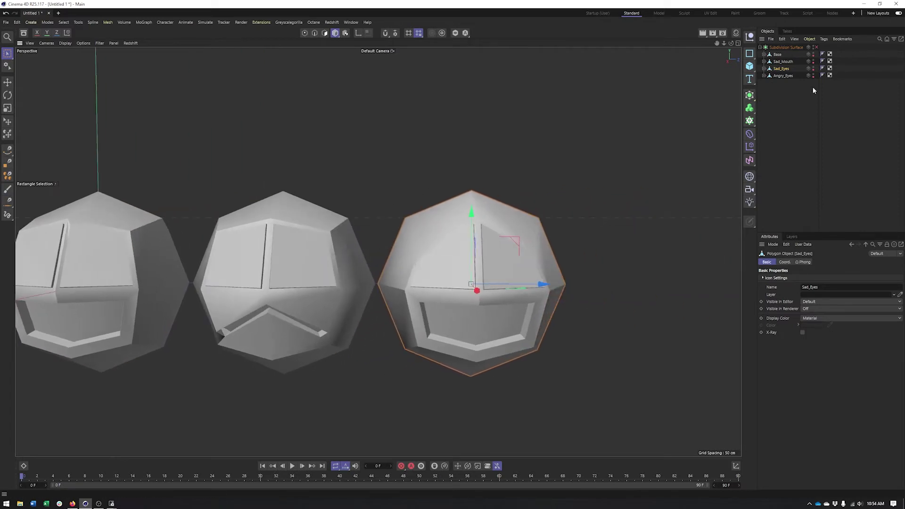
left_click(777, 77)
left_click_drag(170, 284, 741, 273)
middle_click_drag(408, 260, 649, 256, "alt")
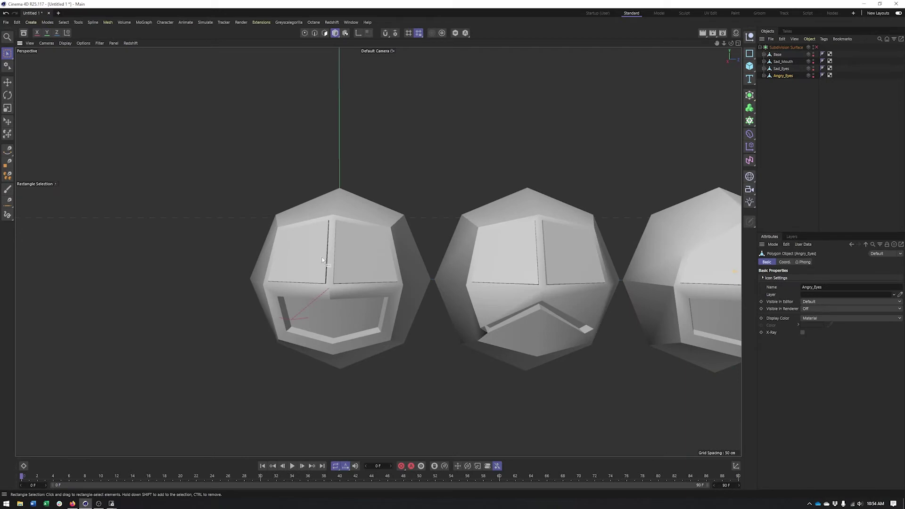
scroll(378, 255, "up", 6)
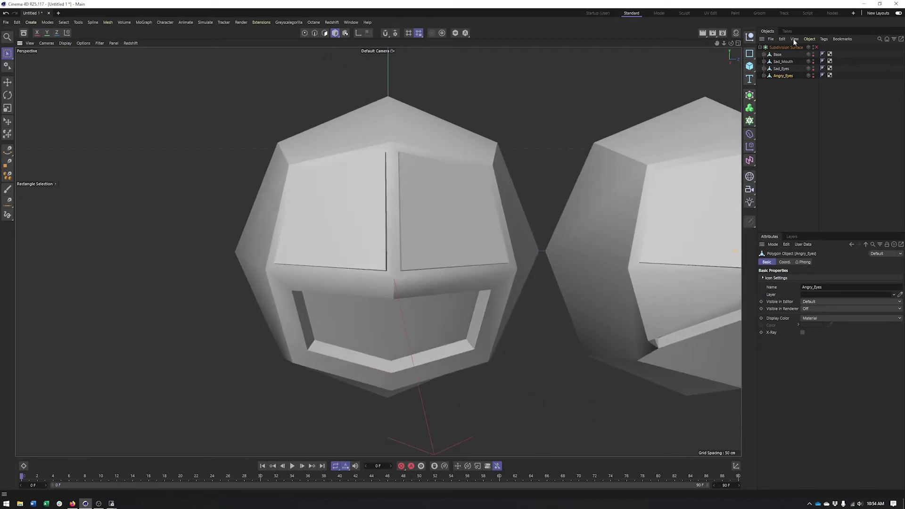
Select Base and re-enable subdivision smoothing to get a rounded neutral face
left_click(774, 55)
left_click_drag(400, 243, 464, 243, "alt")
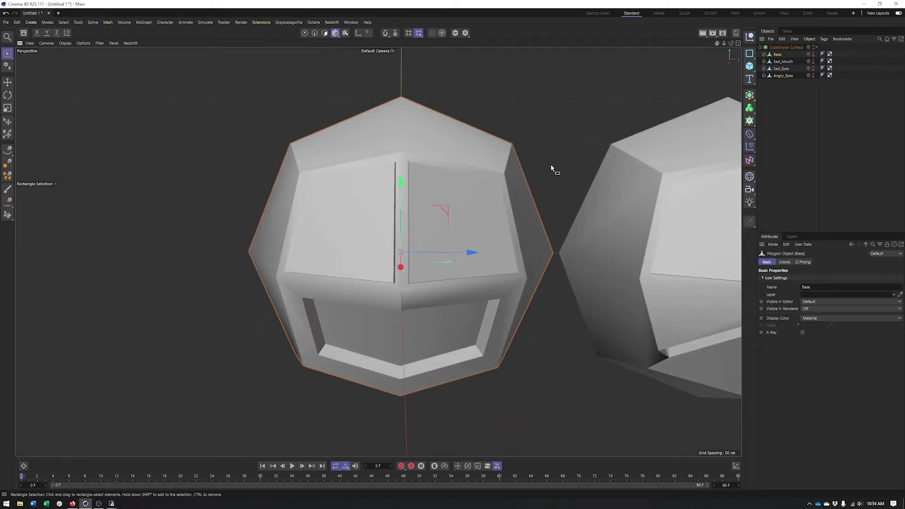
left_click(816, 47)
middle_click_drag(391, 232, 373, 243, "alt")
left_click_drag(380, 289, 390, 288, "alt")
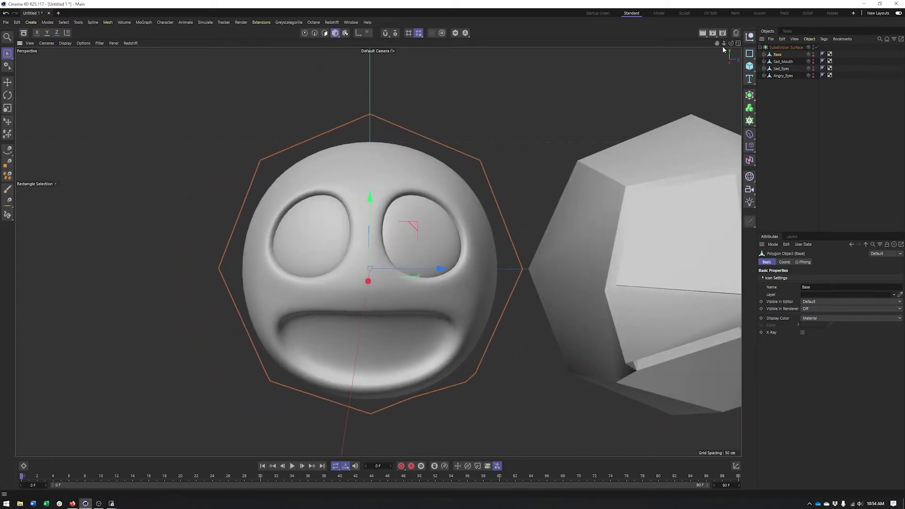
Attach a Pose Morph tag to Base via its Rigging Tags context menu
right_click(778, 55)
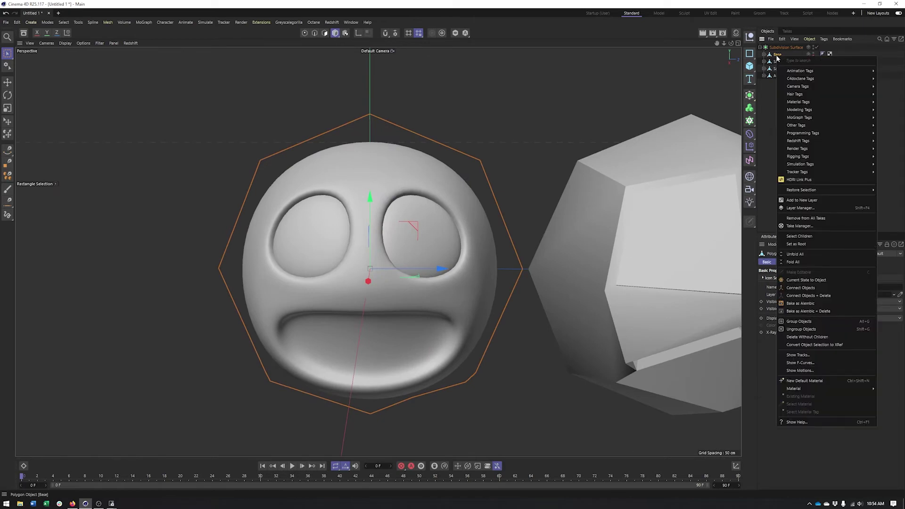
mouse_move(797, 160)
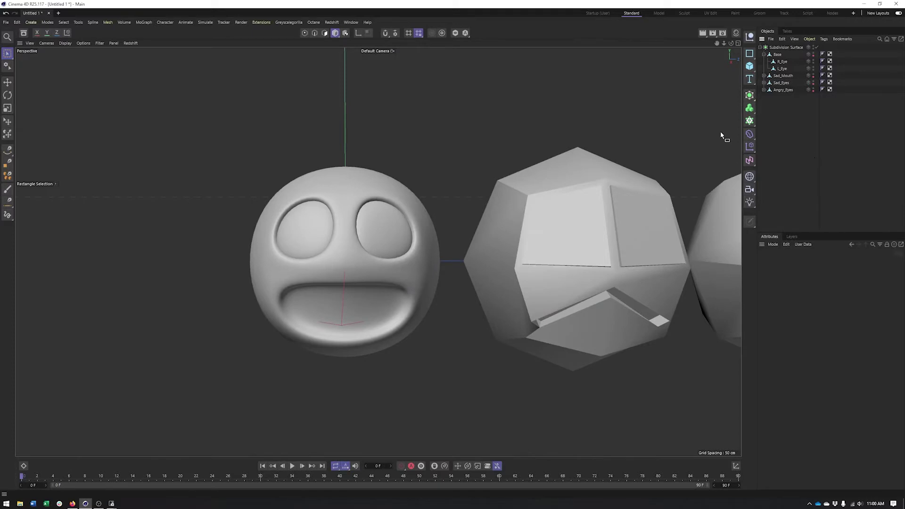
middle_click_drag(365, 285, 418, 228, "alt")
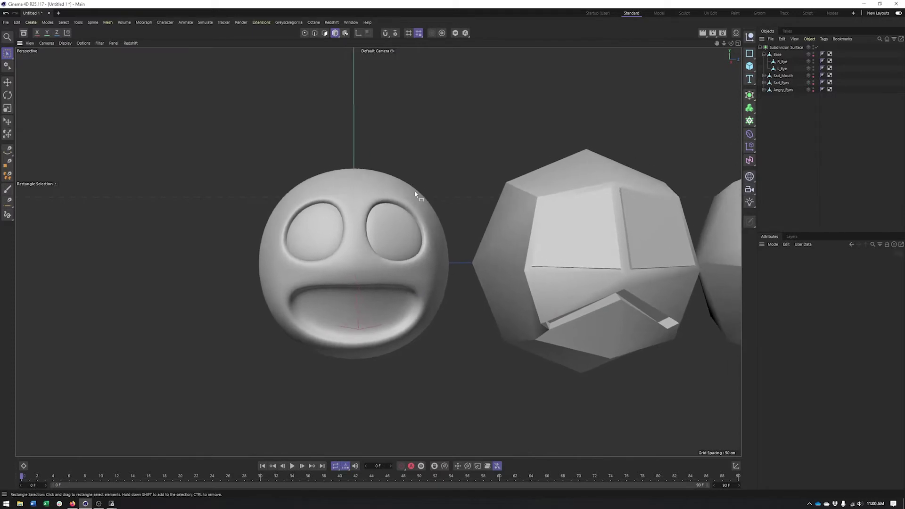
left_click(779, 55)
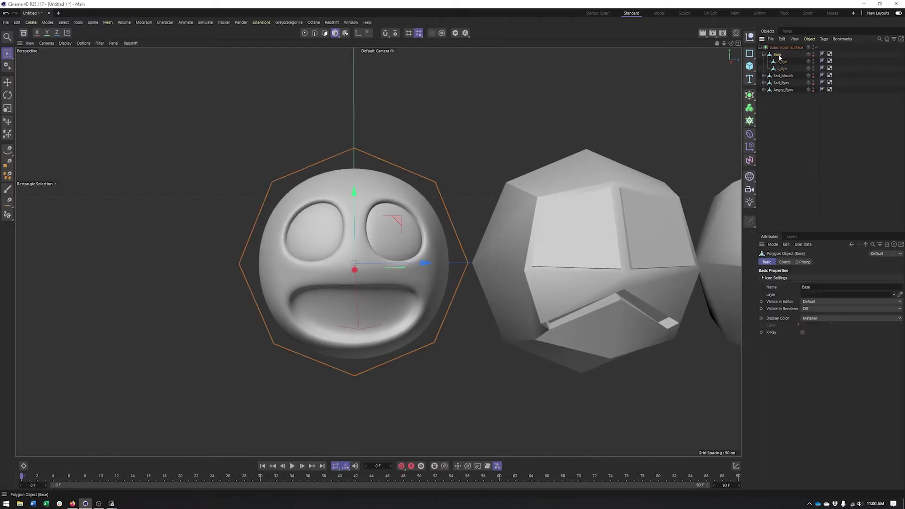
right_click(779, 57)
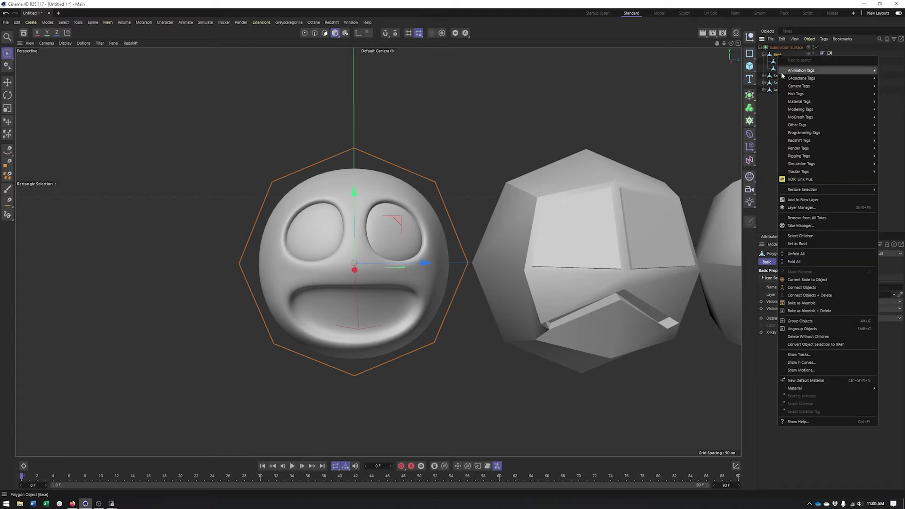
mouse_move(791, 158)
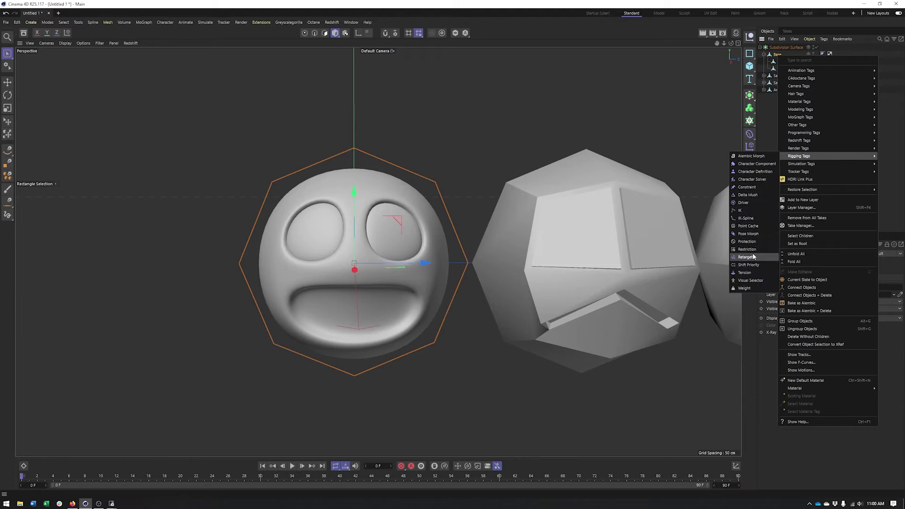
left_click(750, 234)
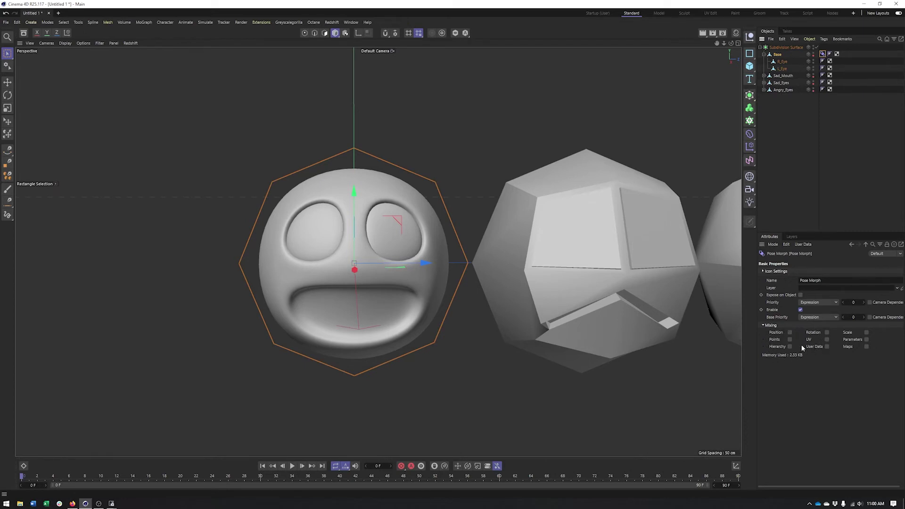
Enable Points mixing in the Pose Morph tag's Basic settings
middle_click_drag(622, 249, 603, 244, "alt")
left_click(789, 339)
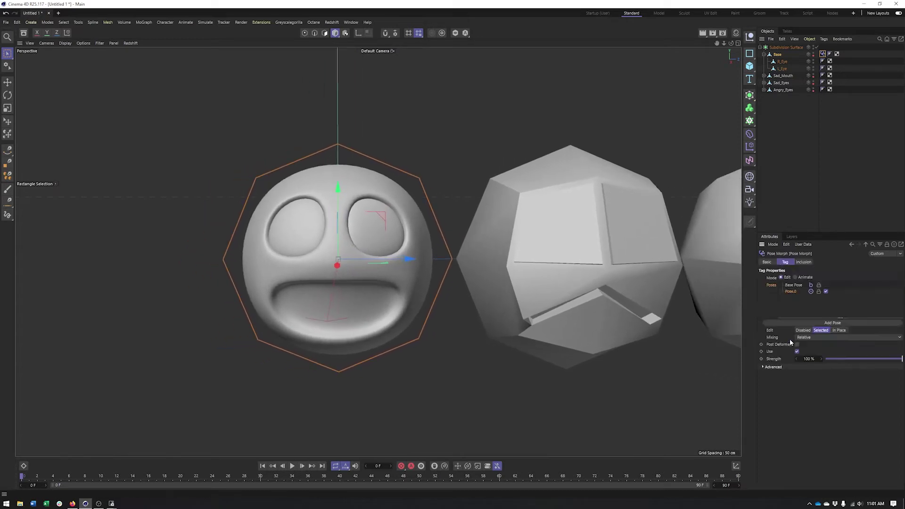
left_click(768, 263)
middle_click_drag(564, 267, 499, 270, "alt")
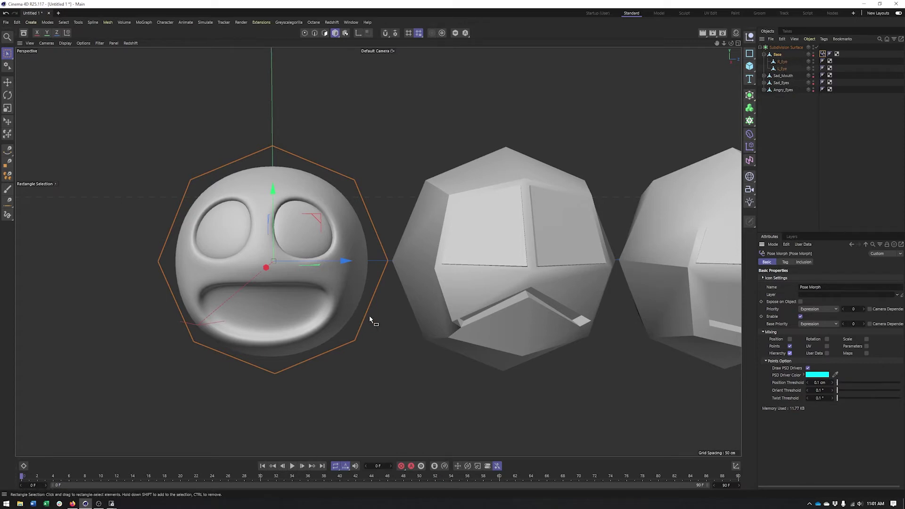
middle_click_drag(464, 278, 447, 277, "alt")
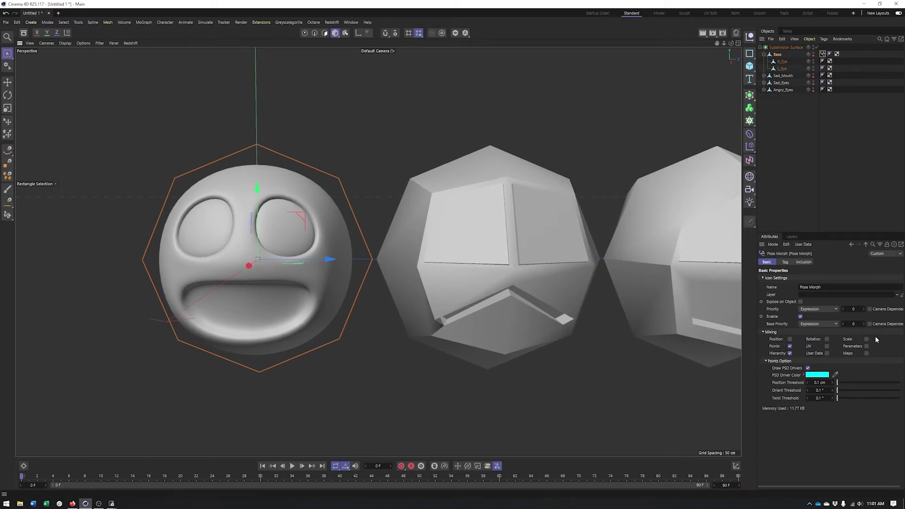
mouse_move(505, 311)
middle_mouse_down("alt")
mouse_move(623, 311)
mouse_move(511, 306)
middle_mouse_up("alt")
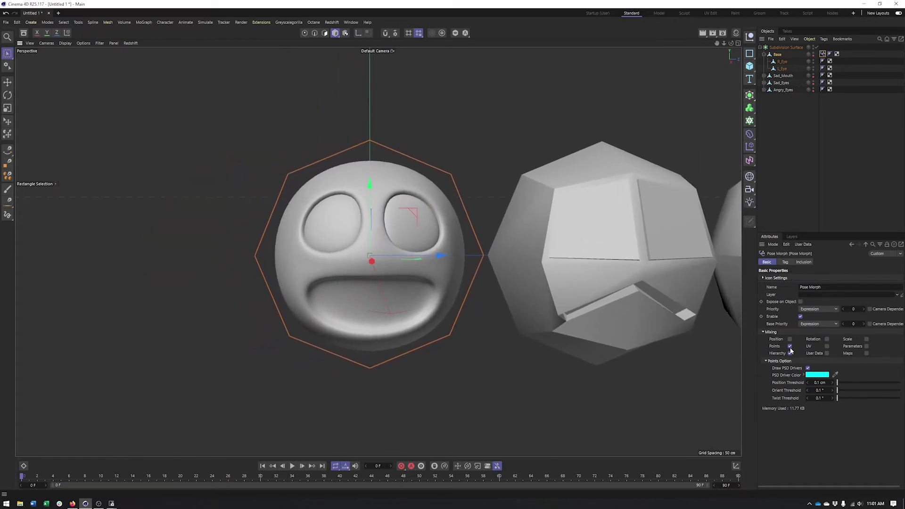
Delete the empty Pose.0 so only Base Pose remains in the pose list
left_click(785, 262)
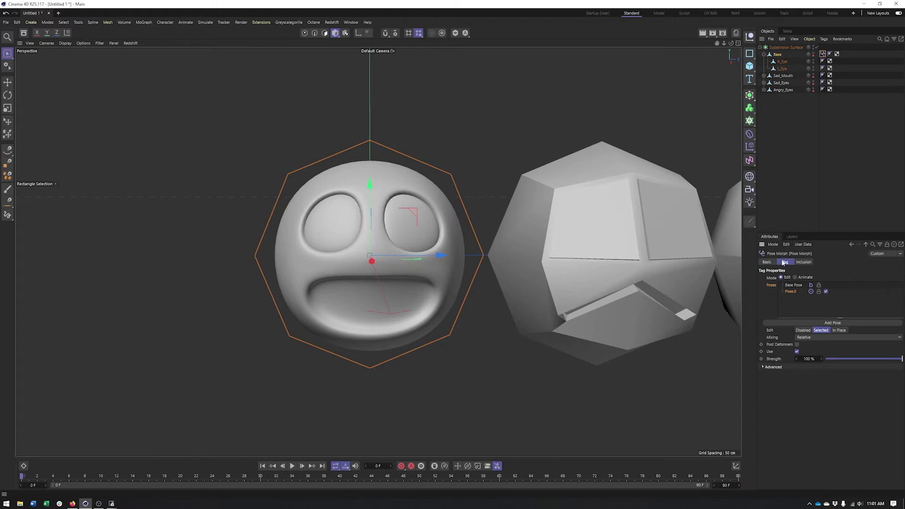
left_click(793, 286)
left_click(791, 291)
key("Delete")
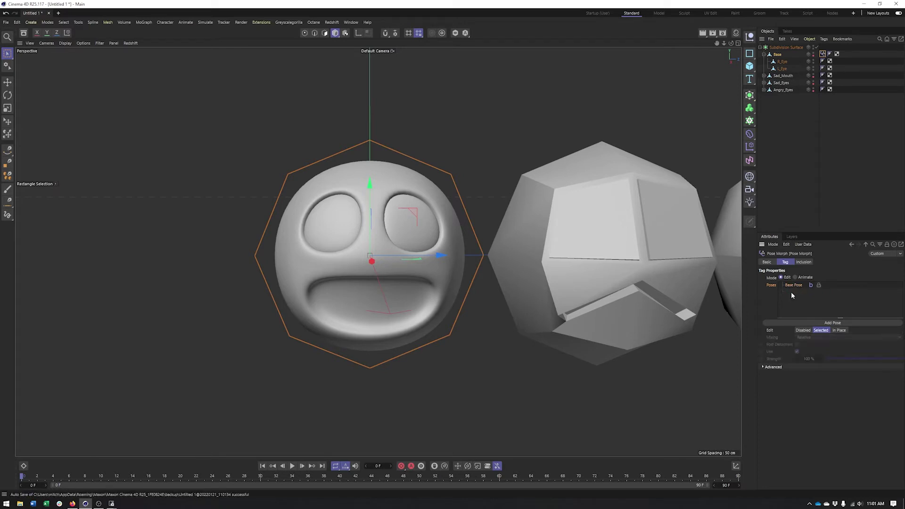
Add Sad_Mouth, Sad_Eyes and Angry_Eyes to the Poses list, each as a relative target
left_click(781, 76)
left_click_drag(800, 311, 797, 309)
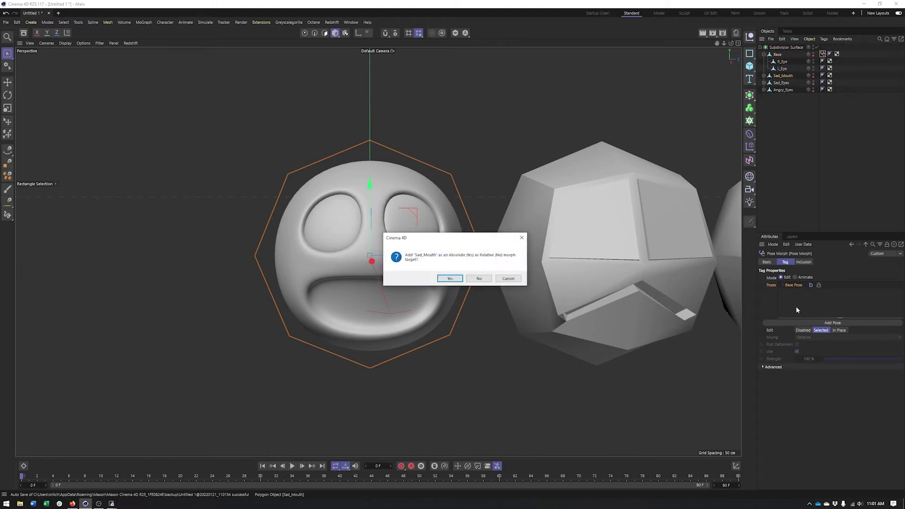
left_click_drag(456, 240, 430, 120)
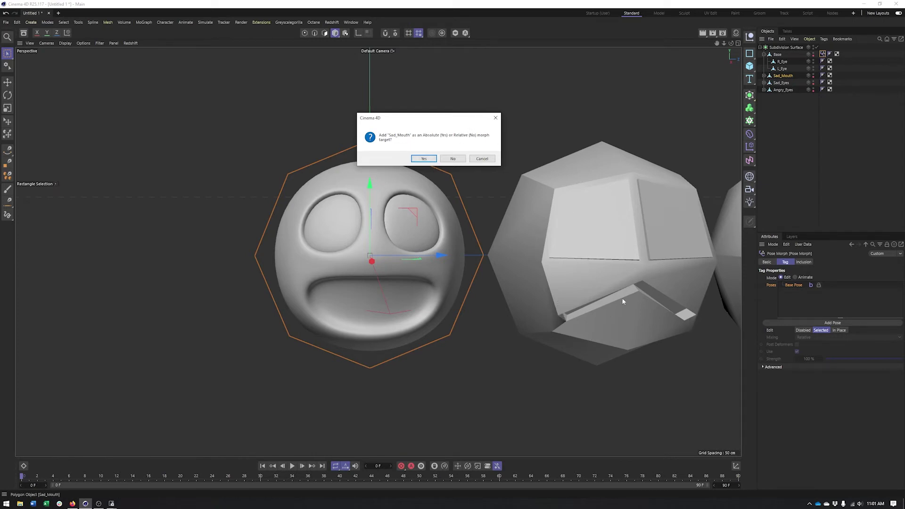
left_click(452, 159)
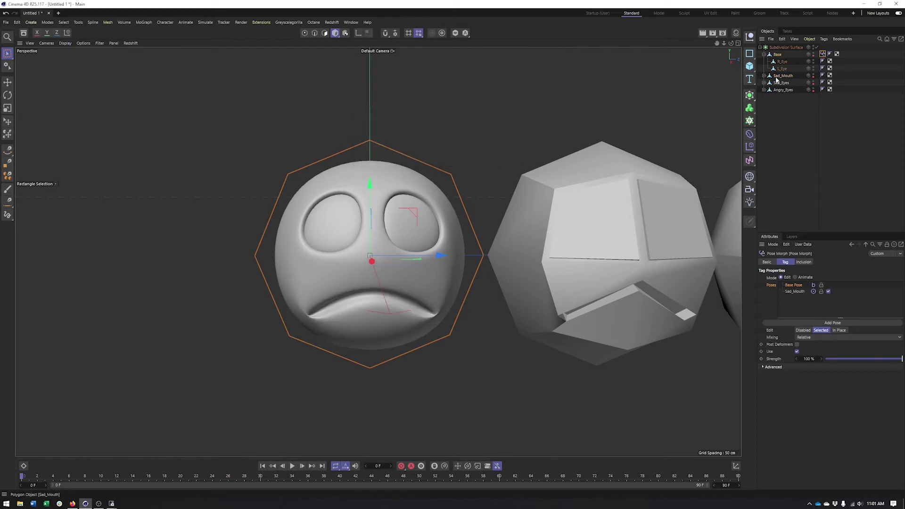
left_click_drag(780, 83, 805, 308)
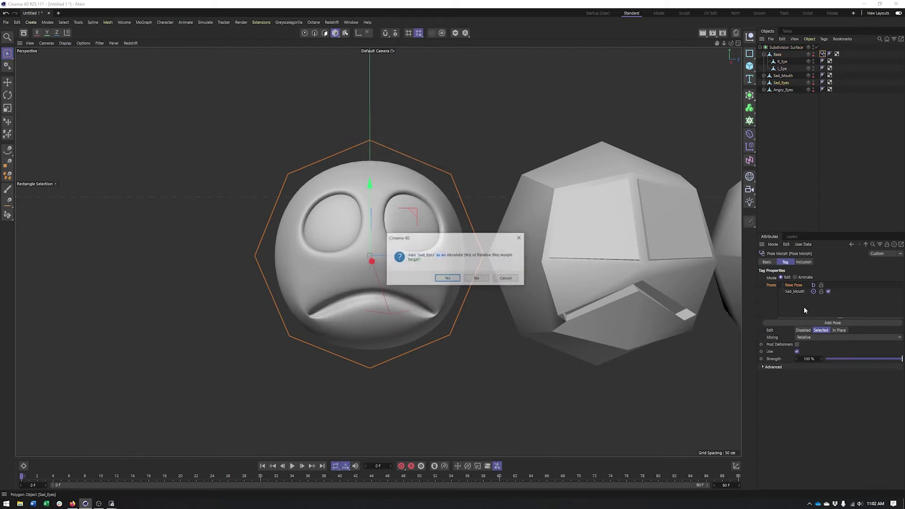
left_click(477, 278)
left_click_drag(782, 89, 797, 311)
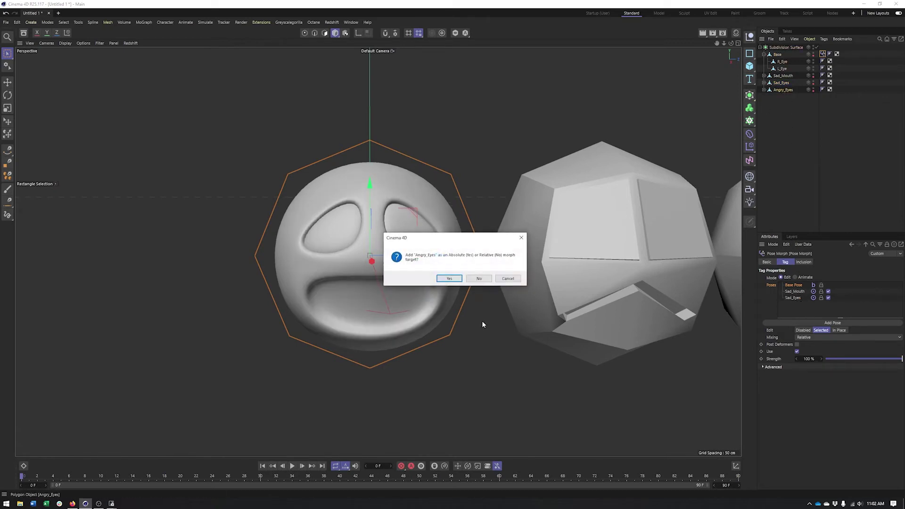
left_click(479, 279)
left_click(783, 76)
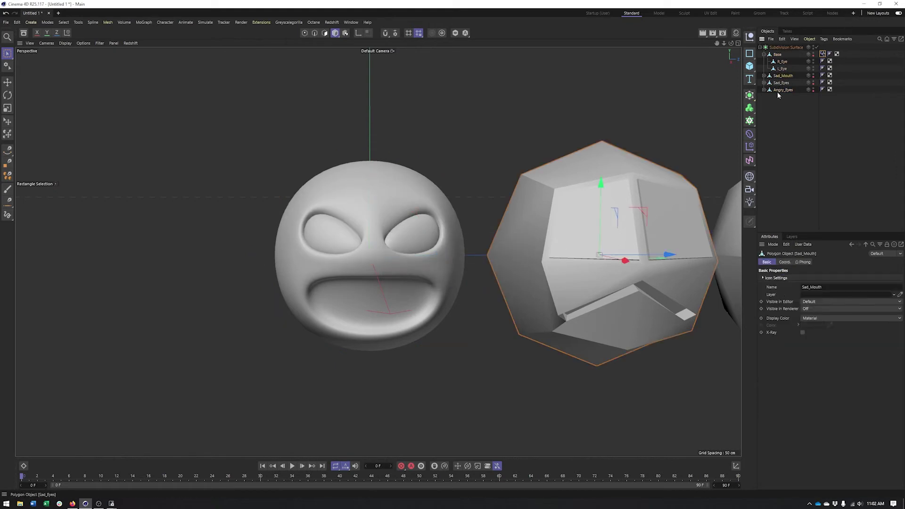
Hide the Sad_Mouth and Angry_Eyes meshes and select the Pose Morph tag
left_click(813, 75)
left_click(813, 90)
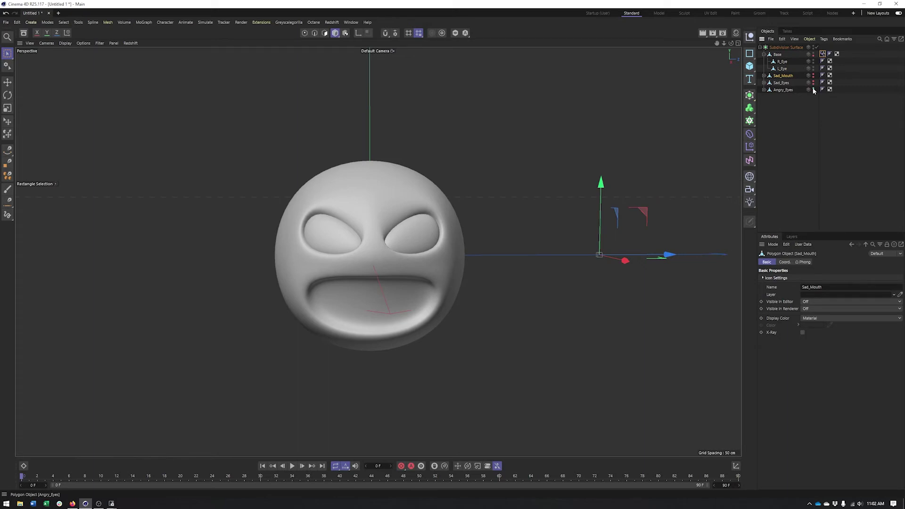
left_click(822, 55)
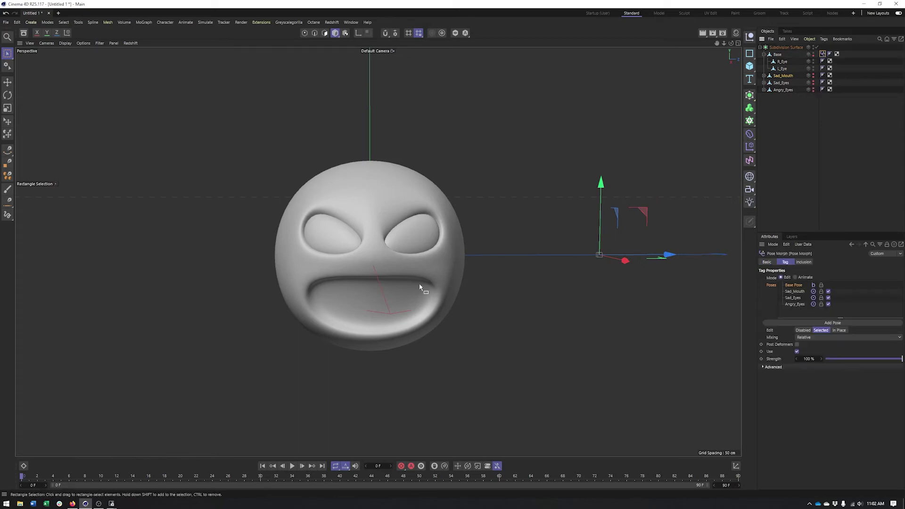
middle_click_drag(420, 278, 429, 298, "alt")
left_click_drag(429, 298, 418, 294, "alt")
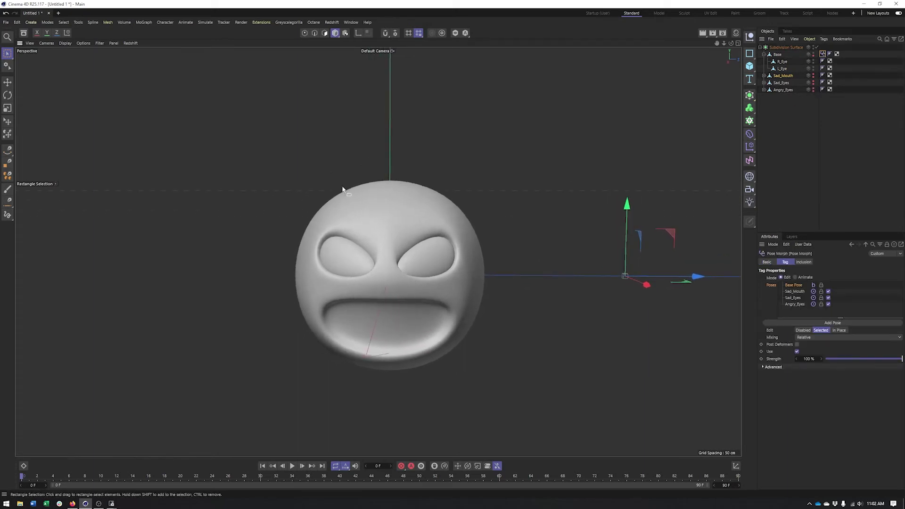
left_click_drag(426, 366, 601, 311, "alt")
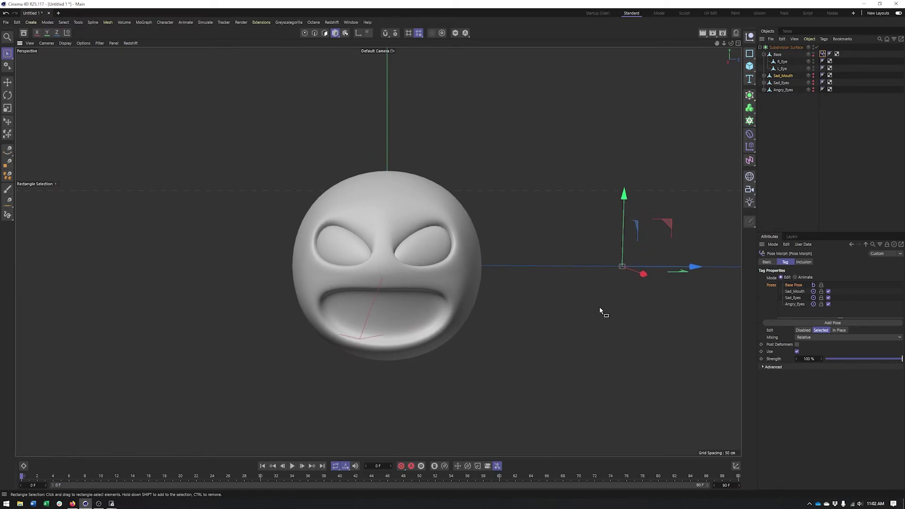
Set the tag to Animate mode and test the Sad_Mouth slider between 0% and 100%
left_click(795, 279)
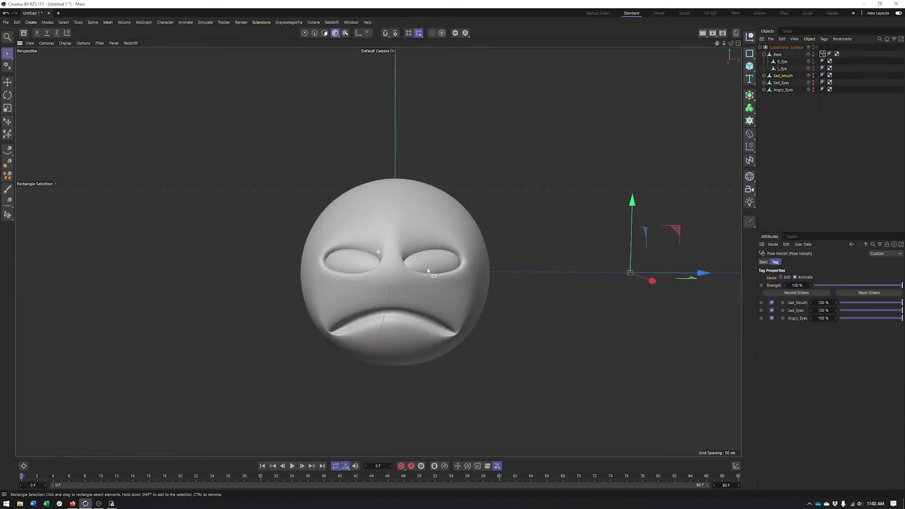
left_click(772, 310)
left_click_drag(875, 302, 903, 323)
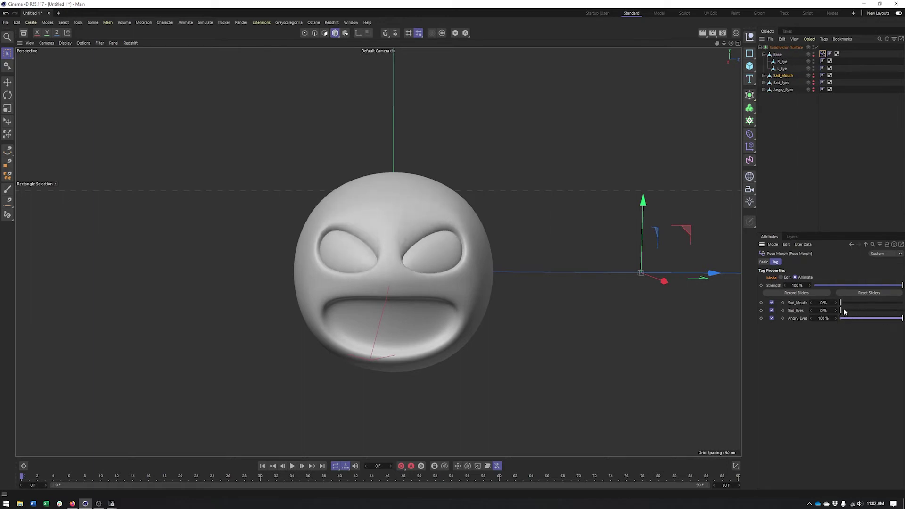
left_click_drag(858, 304, 900, 326)
left_click_drag(841, 304, 882, 304)
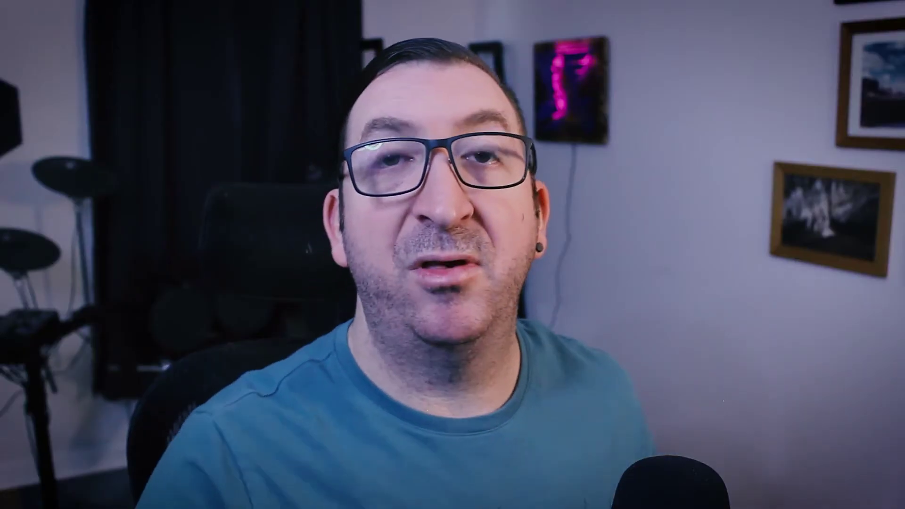
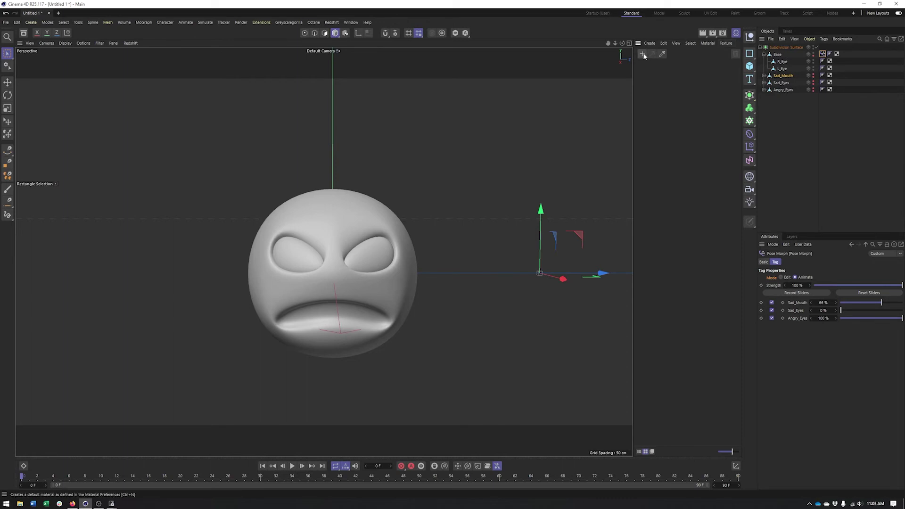
Create a green material (H 107°, S 47%), apply it to the Base head and name it Head
left_click(643, 54)
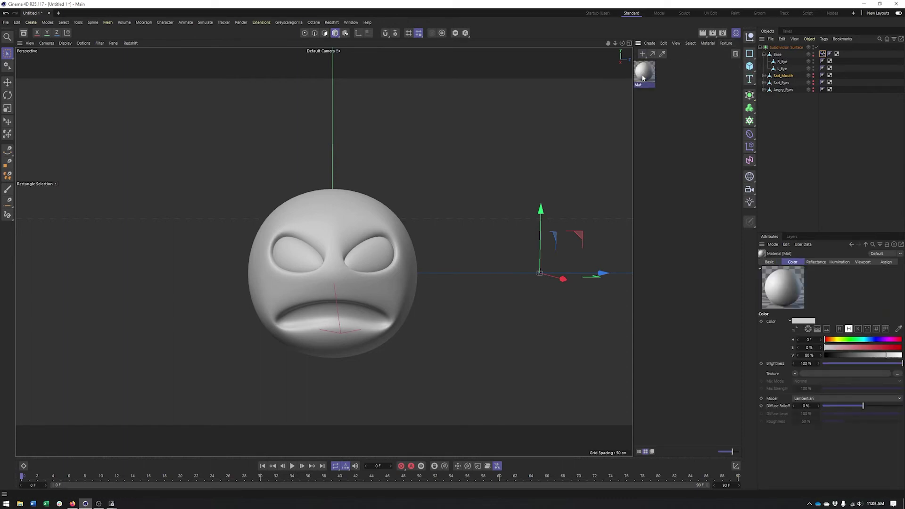
left_click(847, 339)
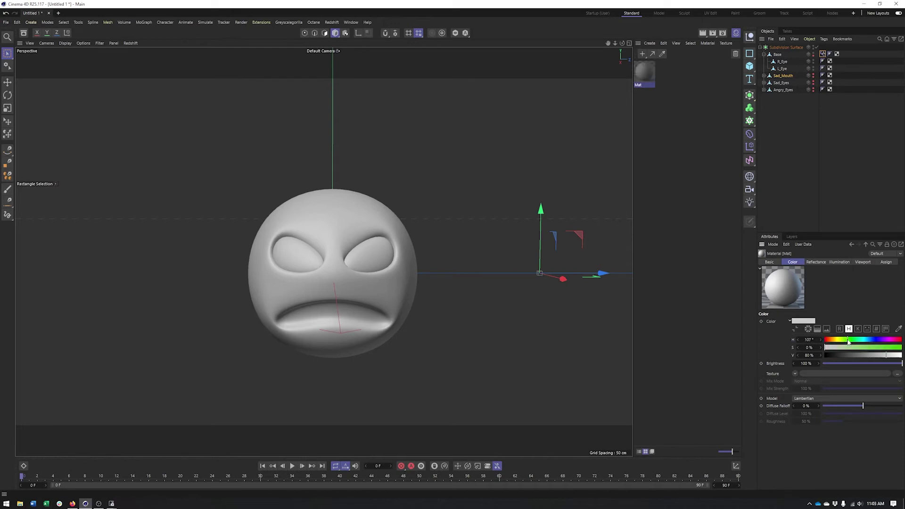
left_click_drag(849, 348, 861, 348)
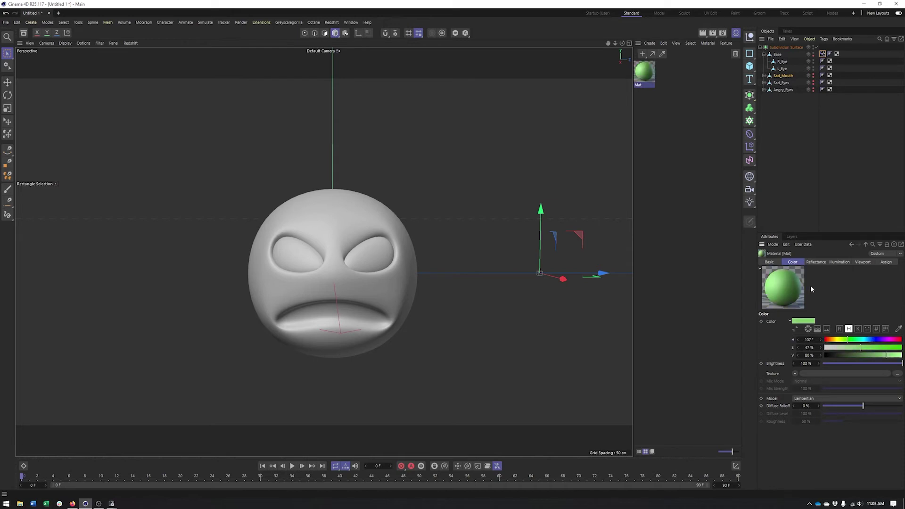
left_click_drag(646, 73, 778, 55)
left_click_drag(315, 236, 319, 233, "alt")
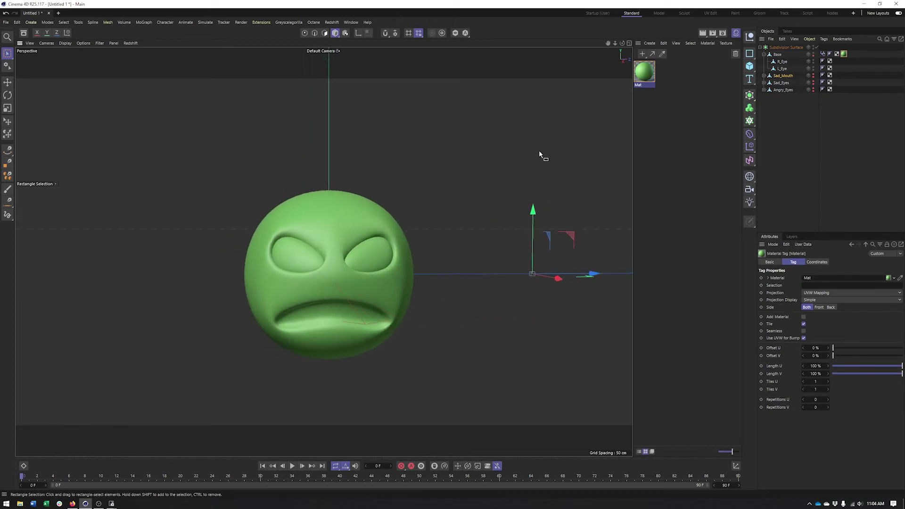
middle_click_drag(296, 242, 306, 236, "alt")
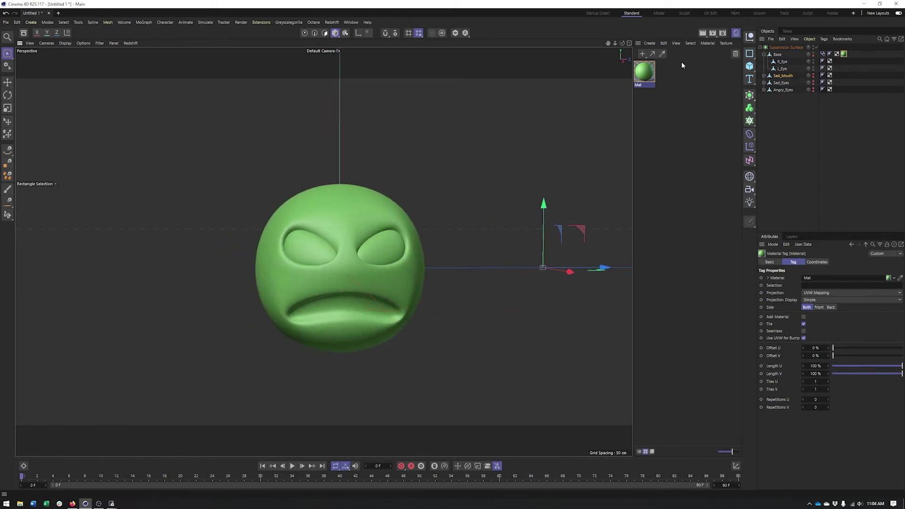
double_click(641, 86)
type("Head")
key("Return")
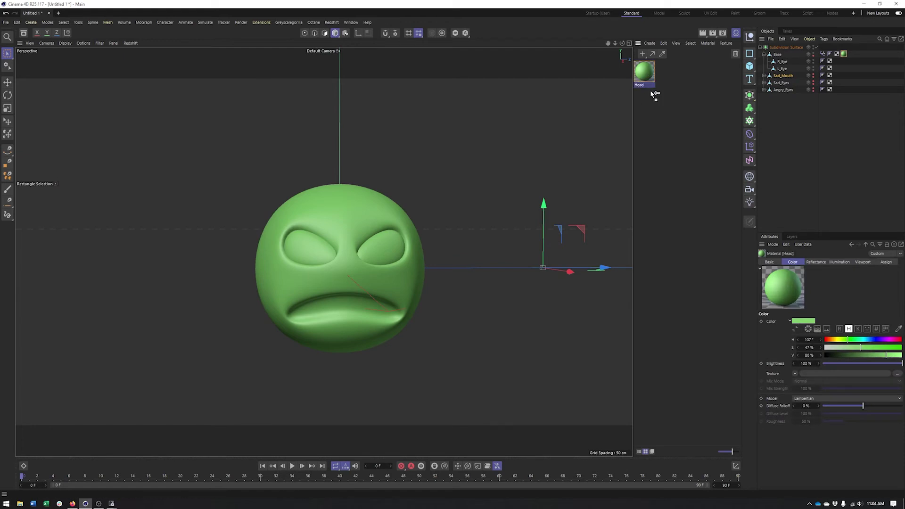
Duplicate Head as a material named Black with its value set to 0%
left_click_drag(653, 94, 649, 103, "ctrl")
double_click(665, 85)
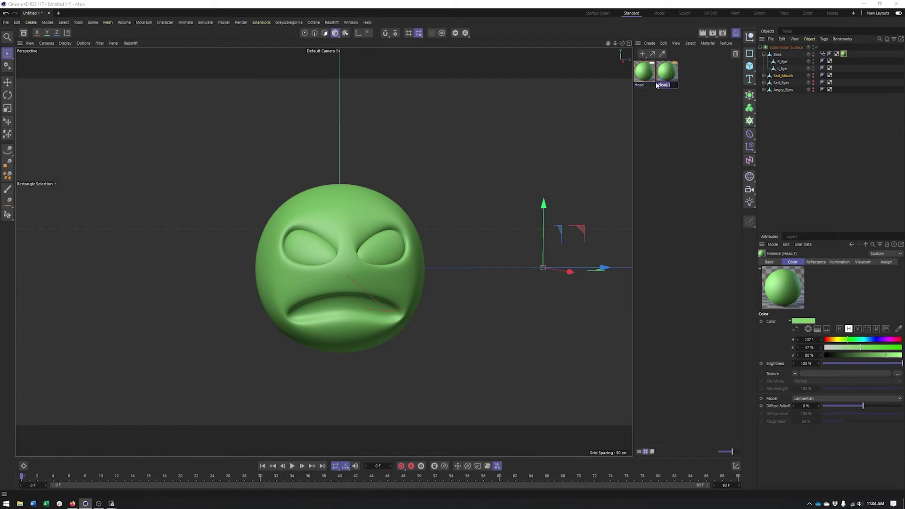
type("Black")
key("Return")
left_click_drag(837, 356, 823, 356)
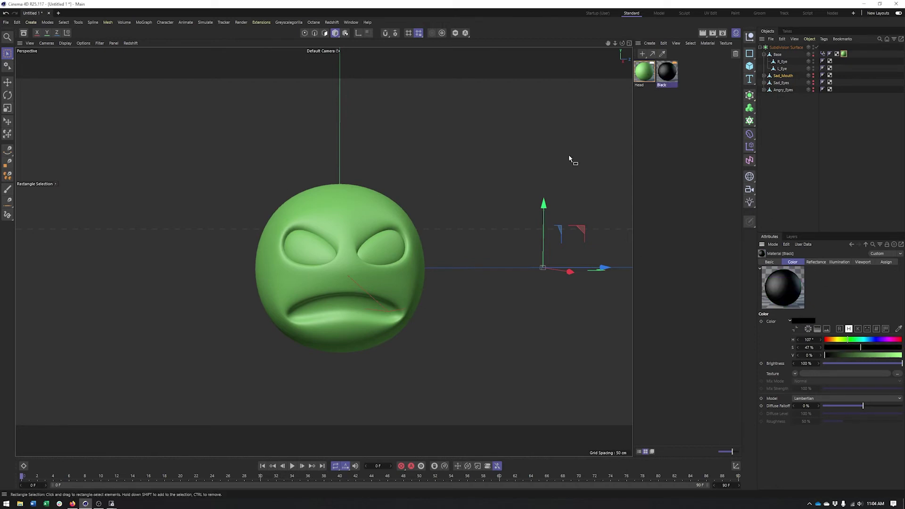
With the Subdivision Surface off, live-select the lower mouth polygons of Base in Polygon mode
left_click(325, 32)
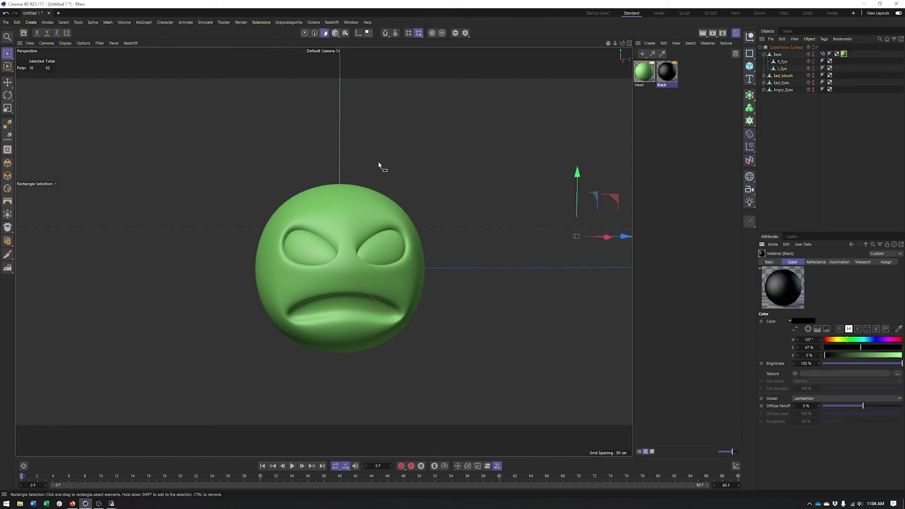
left_click(777, 54)
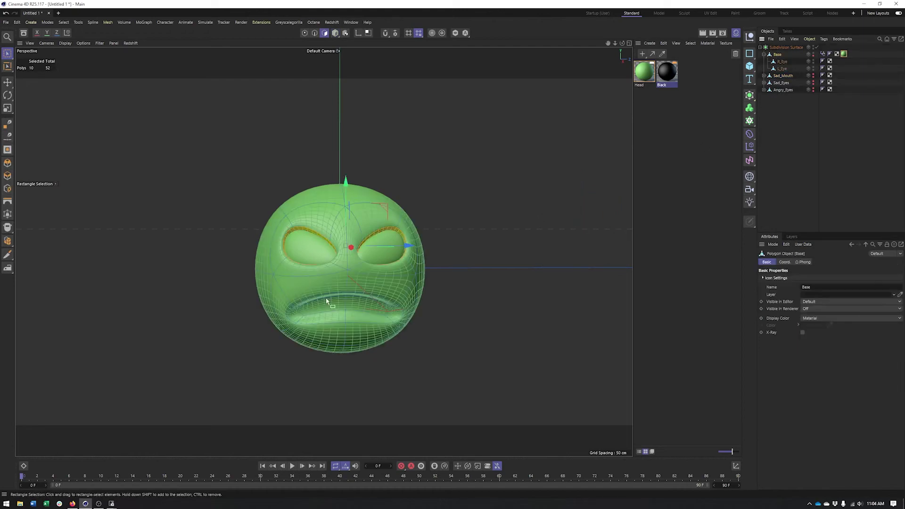
scroll(330, 302, "up", 5)
scroll(347, 236, "down", 5)
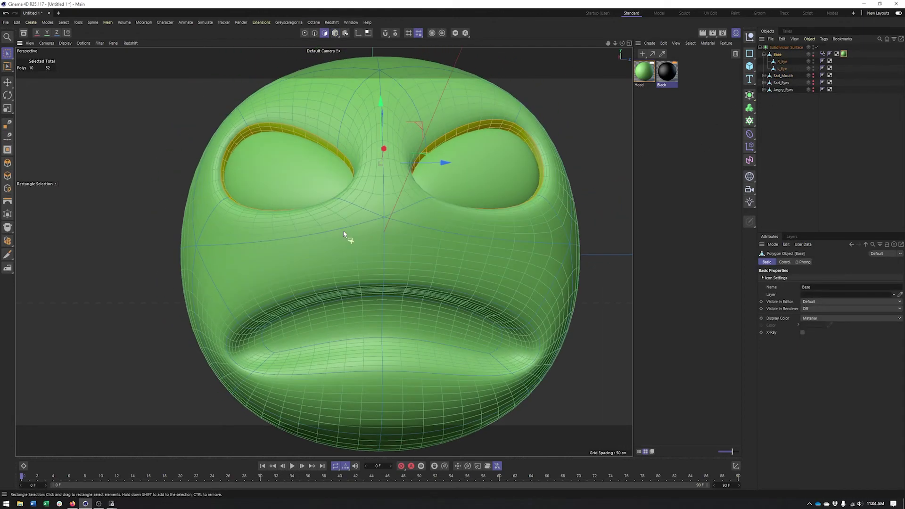
left_click(817, 48)
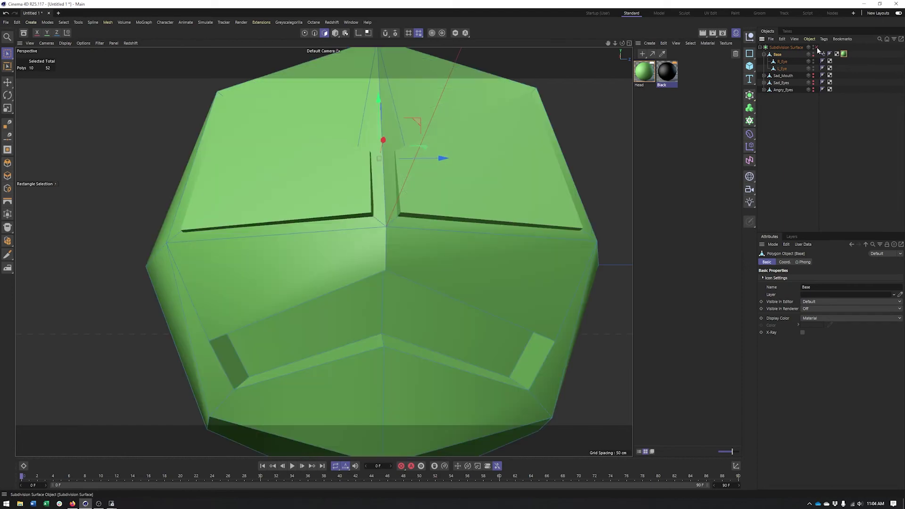
left_click_drag(7, 54, 29, 64)
left_click(344, 323)
left_click(344, 323)
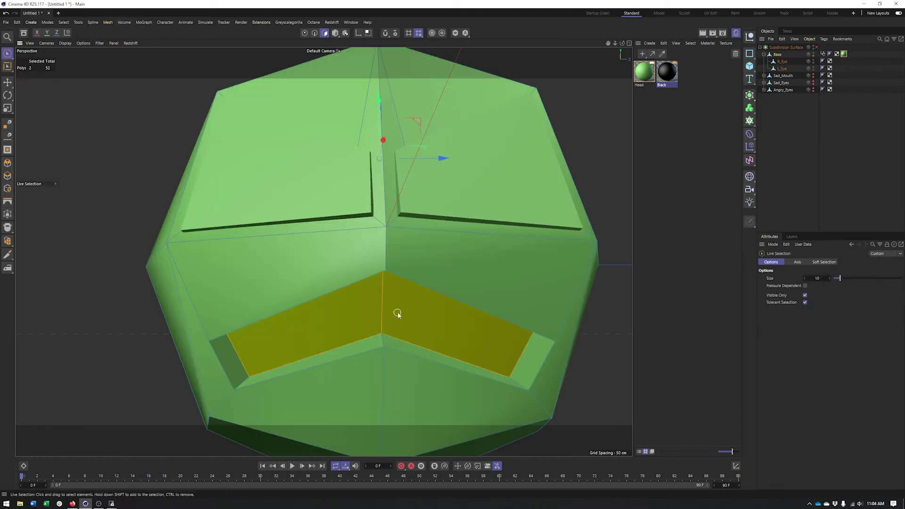
left_click(415, 308, "shift")
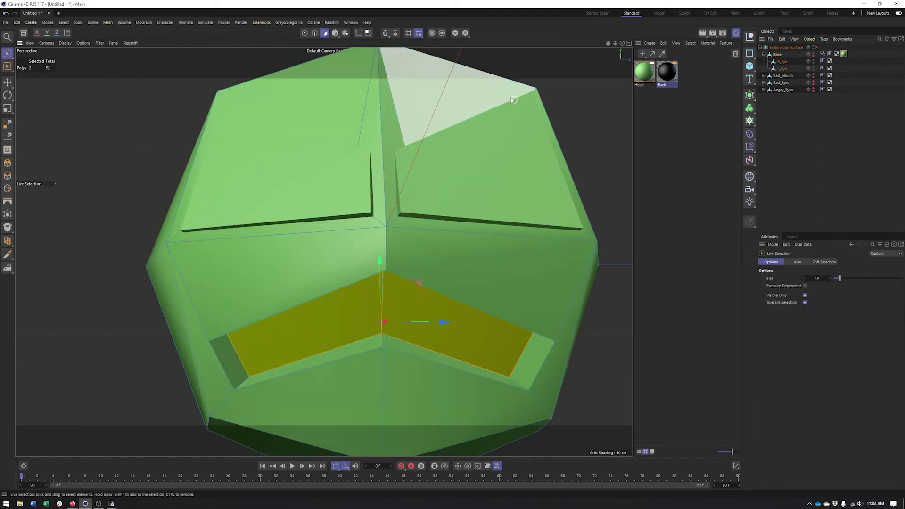
Re-enable the Subdivision Surface and grow the selection across the mouth interior
left_click(815, 47)
scroll(352, 281, "down", 3)
left_click_drag(374, 283, 386, 289, "alt")
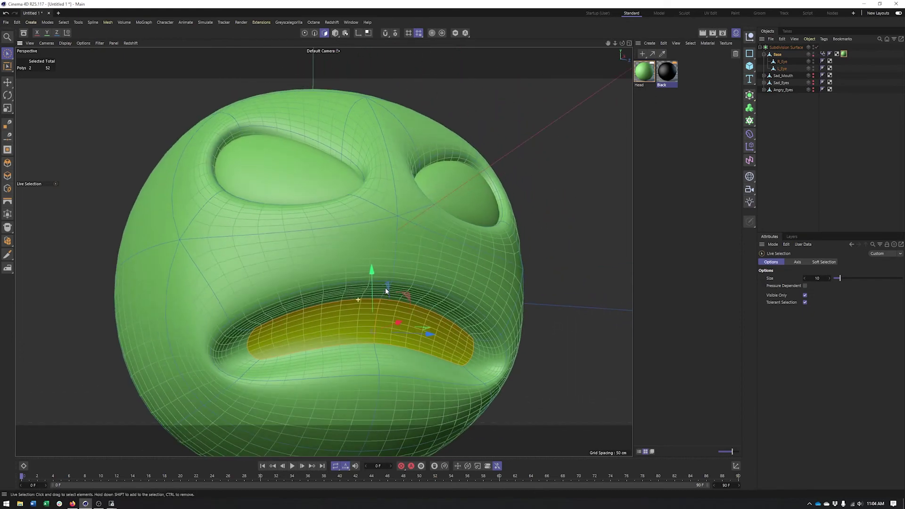
key("u")
key("y")
left_click_drag(351, 257, 335, 272, "alt")
Apply the Black material to the selected mouth polygons and check the black mouth from the front
left_click_drag(667, 72, 356, 322)
left_click_drag(335, 247, 323, 270, "alt")
left_click(335, 33)
mouse_move(242, 298)
left_mouse_down("alt")
mouse_move(307, 289)
mouse_move(239, 299)
mouse_move(259, 299)
left_mouse_up("alt")
scroll(259, 299, "down", 4)
left_click_drag(342, 297, 371, 322, "alt")
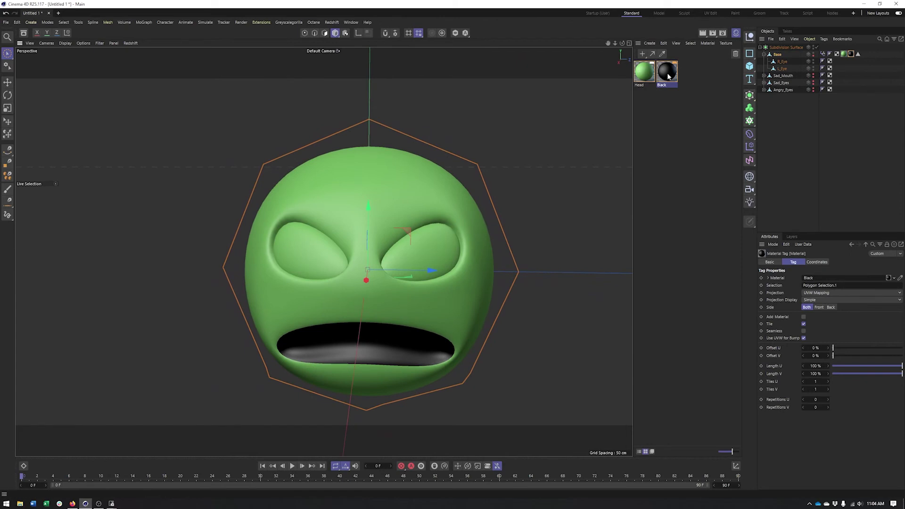
Copy Black into a pure white material named Eye_White and apply it to R_Eye and L_Eye
left_click_drag(668, 76, 689, 74, "ctrl")
double_click(690, 85)
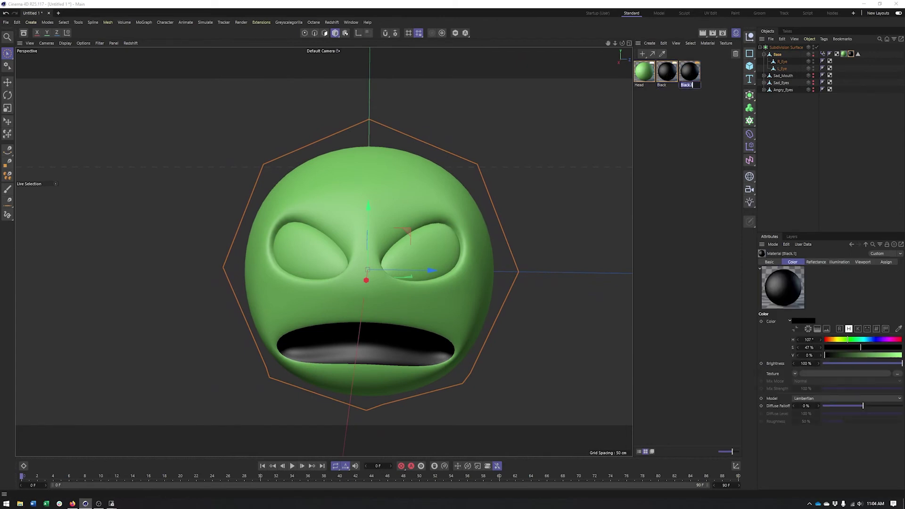
type("Eye_White")
key("Return")
left_click_drag(858, 355, 787, 347)
left_click_drag(702, 73, 837, 68)
left_click(690, 75)
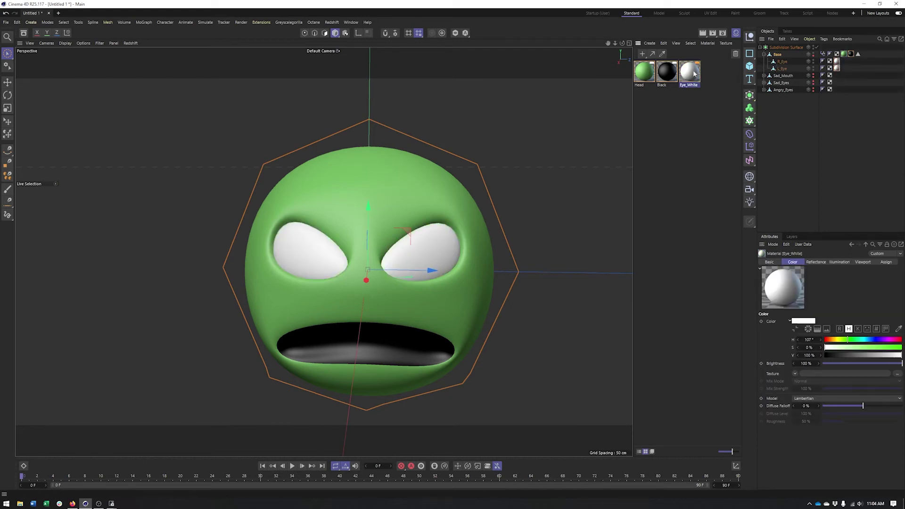
left_click_drag(688, 78, 710, 77)
Duplicate Eye_White as a new material named Eye_Black
double_click(713, 85)
type("Eye_Black")
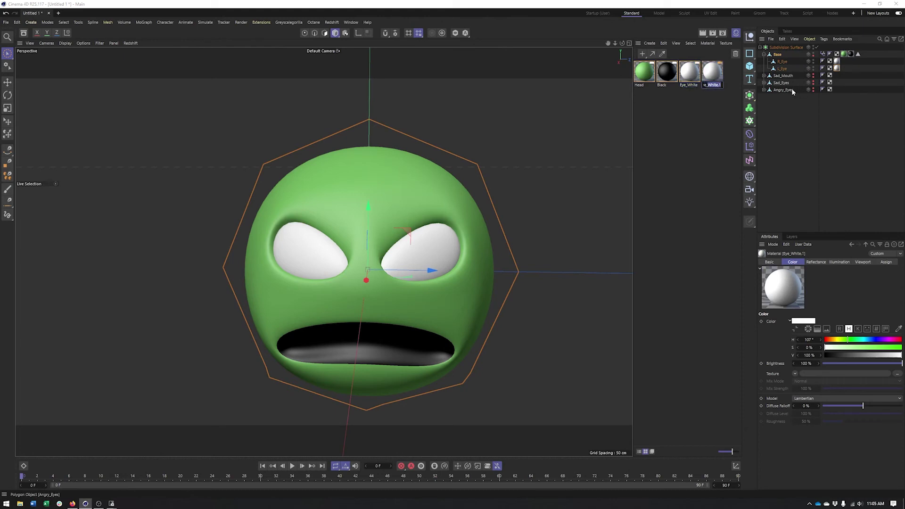
key("Return")
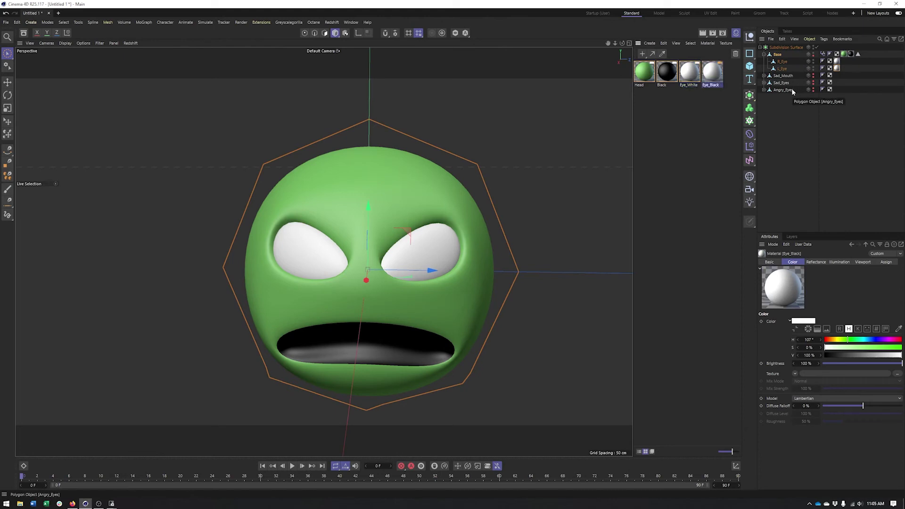
left_click(310, 255)
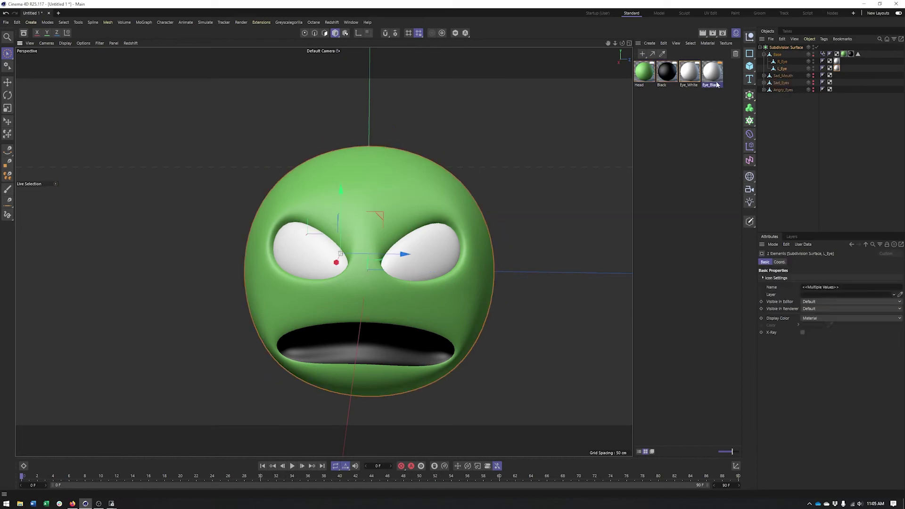
Switch the viewport display to shading with wireframe lines
left_click(667, 71)
left_click(66, 42)
left_click(90, 63)
scroll(325, 255, "up", 3)
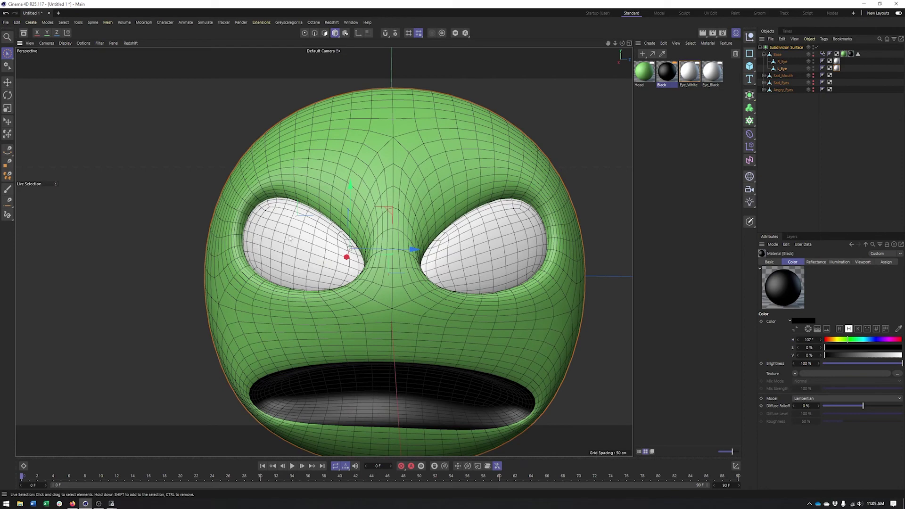
scroll(286, 238, "down", 3)
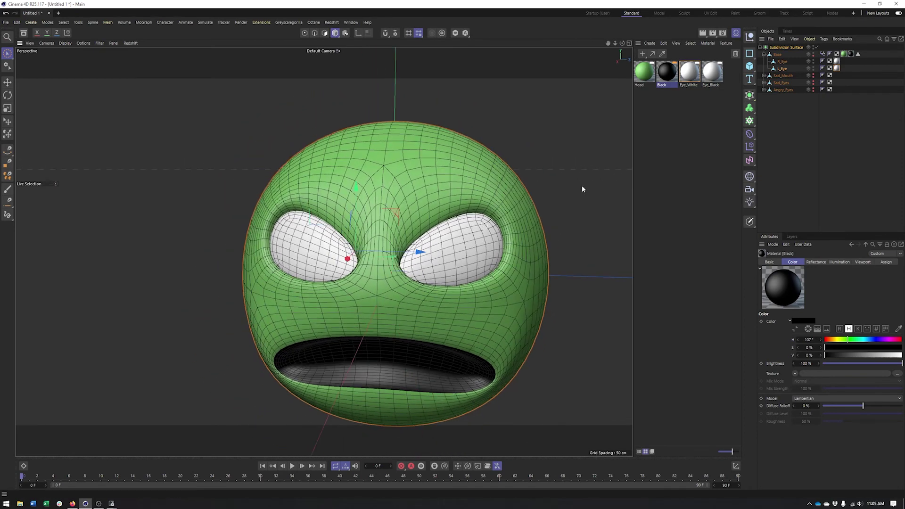
Give Eye_Black's colour a Gradient shader of type 2D - Circular
left_click(709, 72)
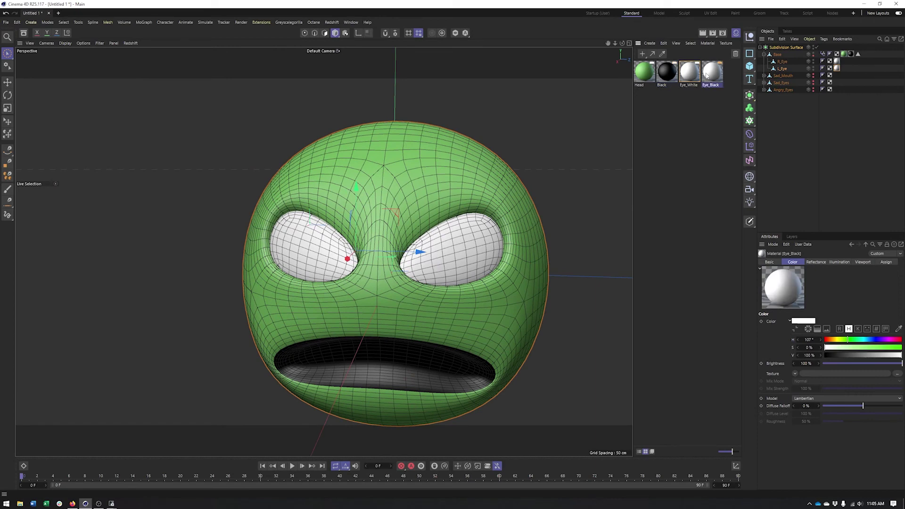
left_click(795, 374)
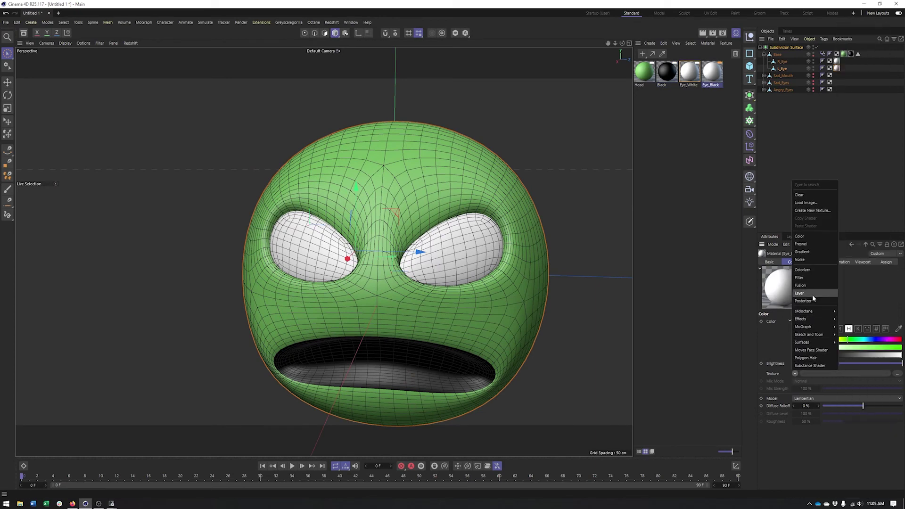
left_click(808, 252)
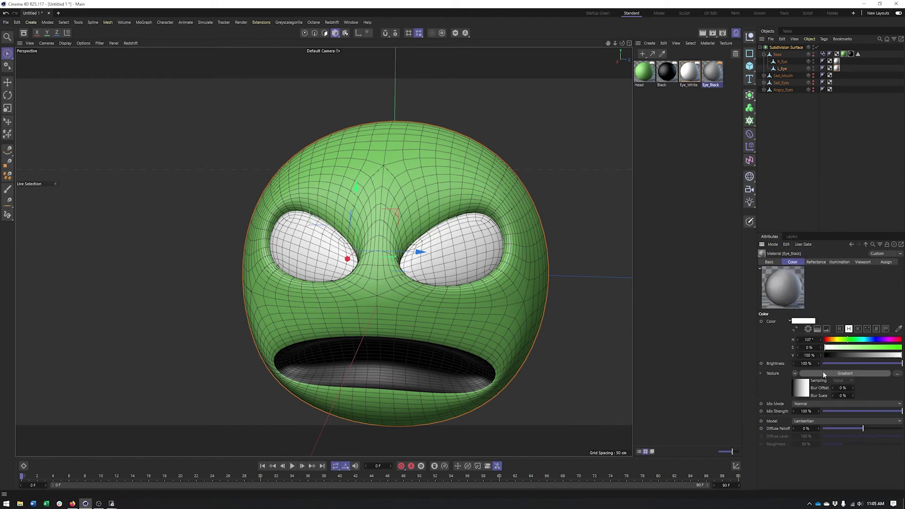
left_click(823, 374)
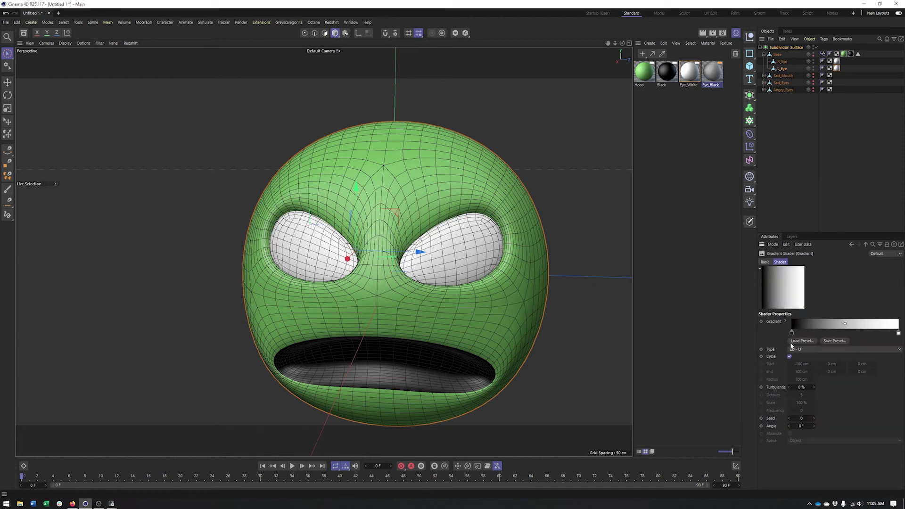
left_click(795, 350)
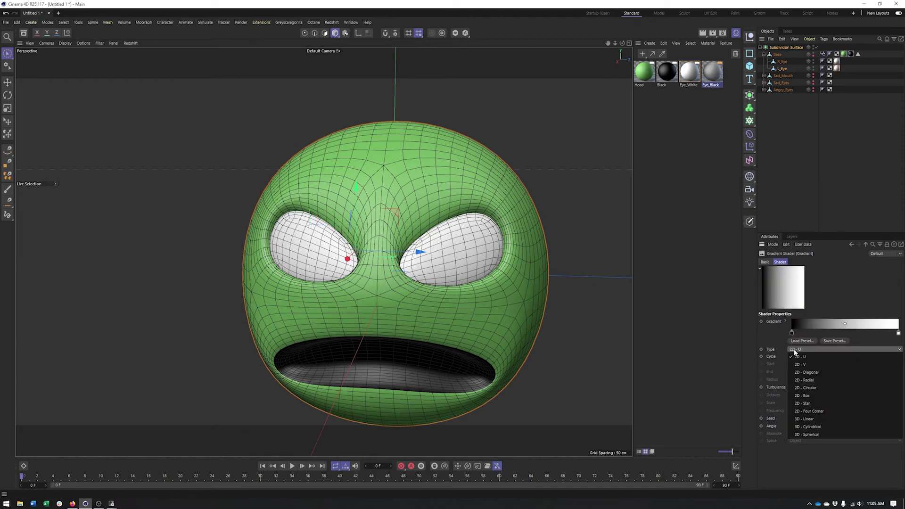
left_click(807, 388)
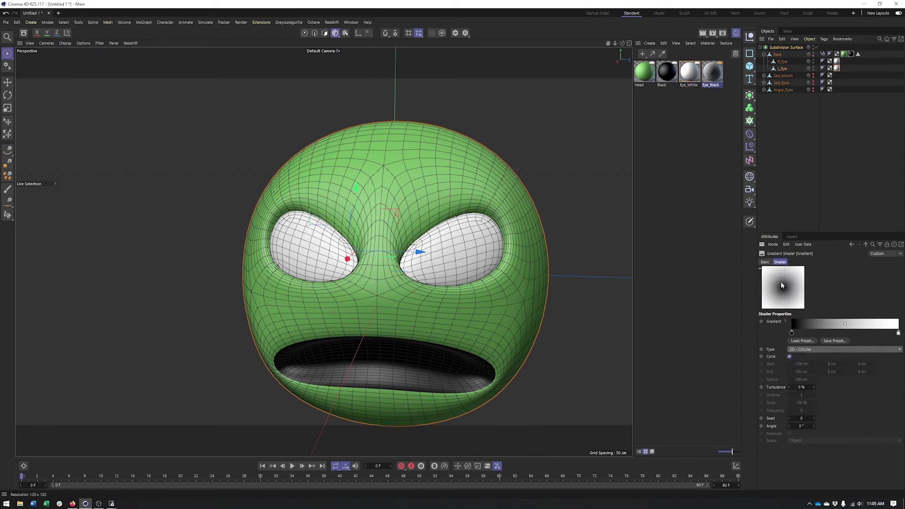
Set the gradient interpolation to Step and move the knot to about 48% for a sharp pupil disc
left_click(786, 321)
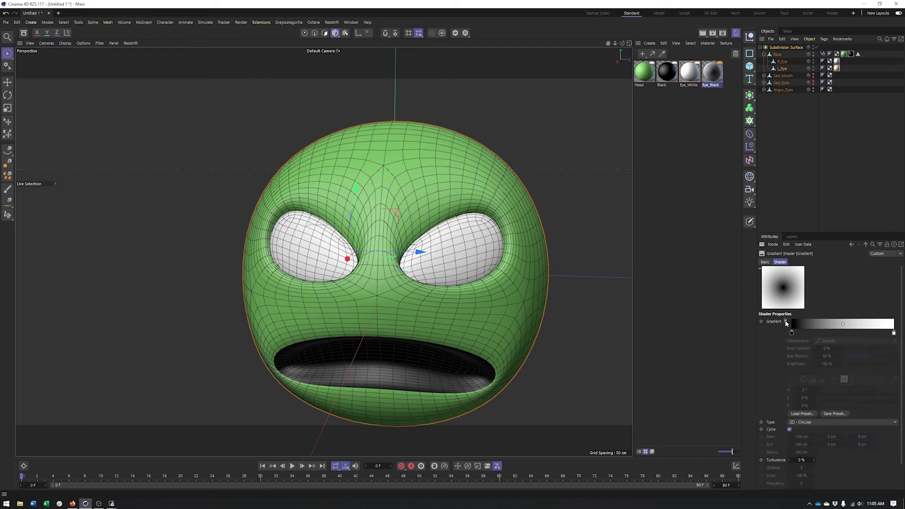
left_click(798, 423)
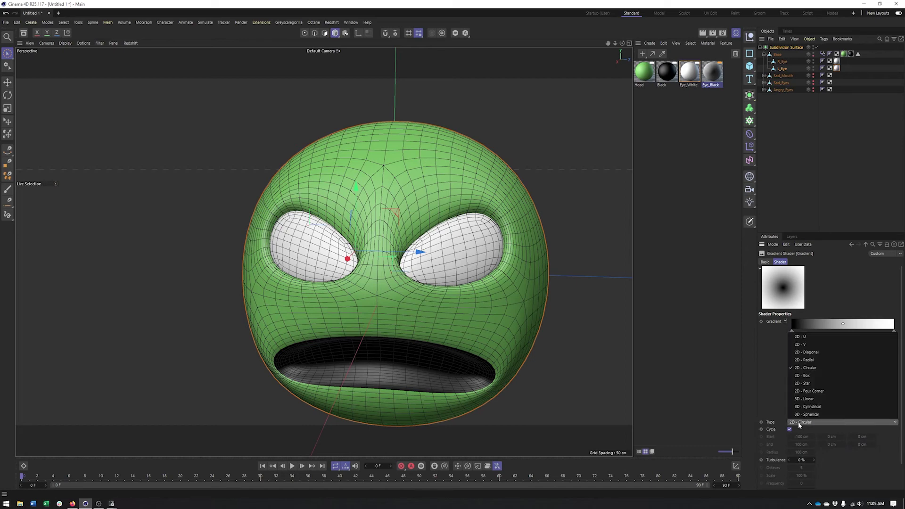
left_click(757, 386)
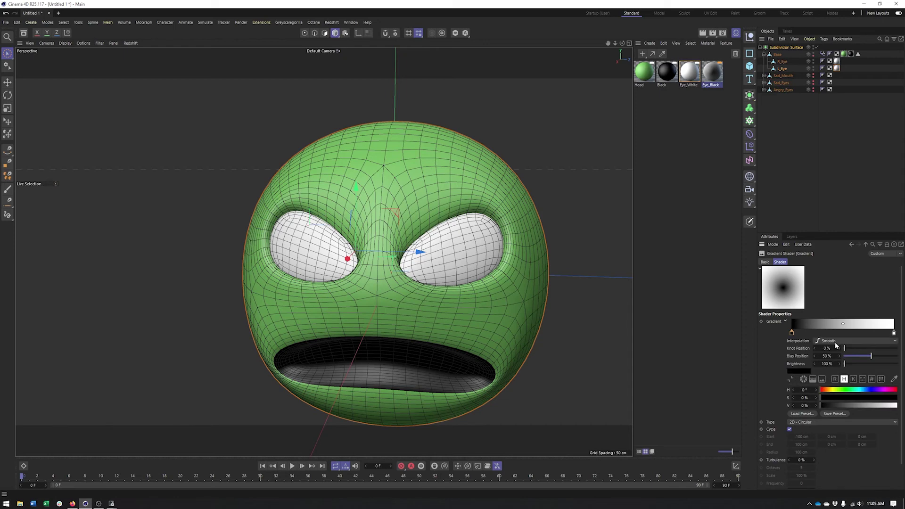
left_click(835, 344)
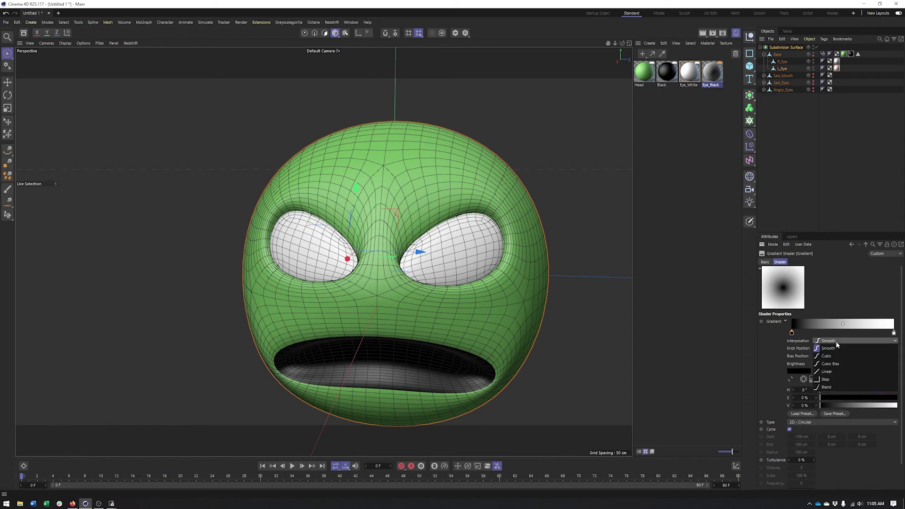
left_click(839, 380)
left_click_drag(893, 332, 839, 333)
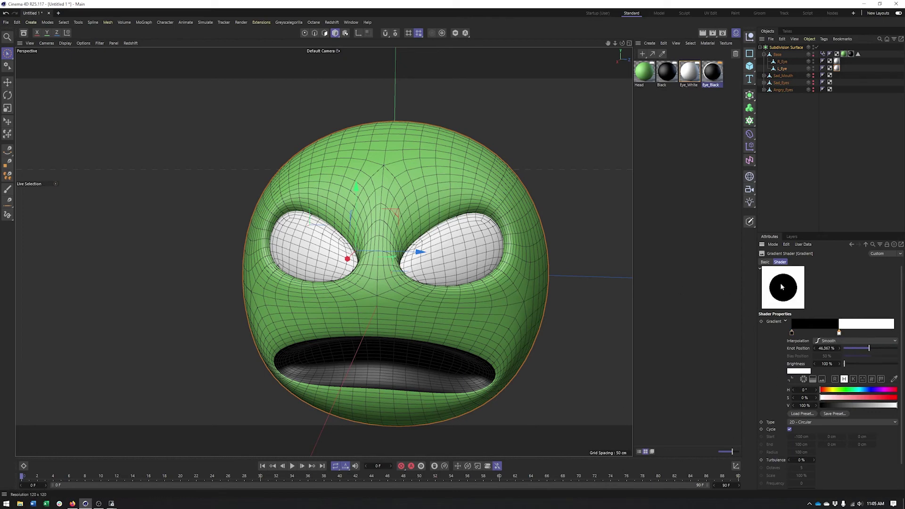
mouse_move(384, 265)
middle_mouse_down("alt")
mouse_move(399, 272)
mouse_move(391, 273)
middle_mouse_up("alt")
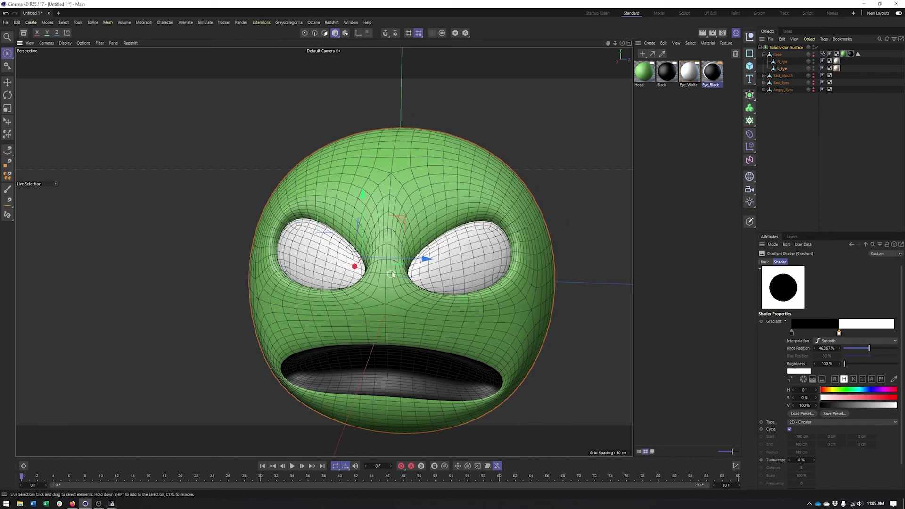
Select polygons on R_Eye and drop the Eye_Black material onto it, creating a UVW-mapped tag
left_click(712, 72)
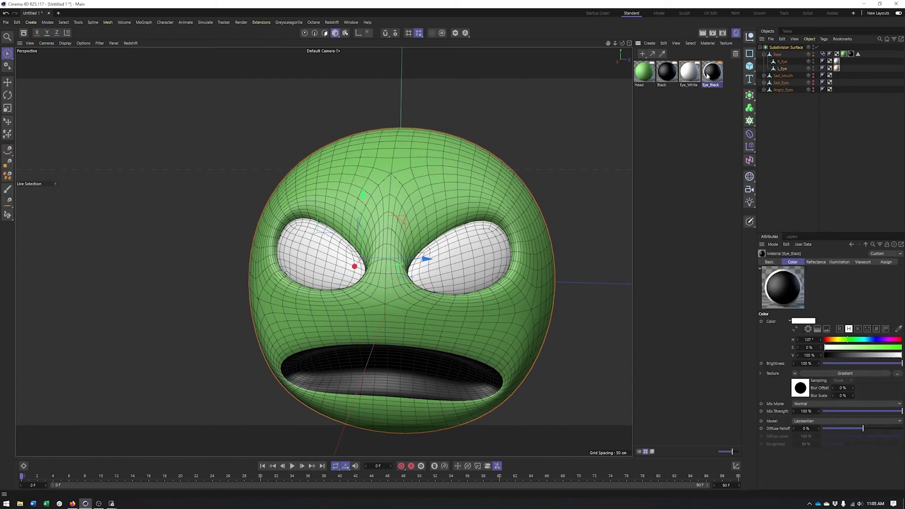
left_click(782, 62)
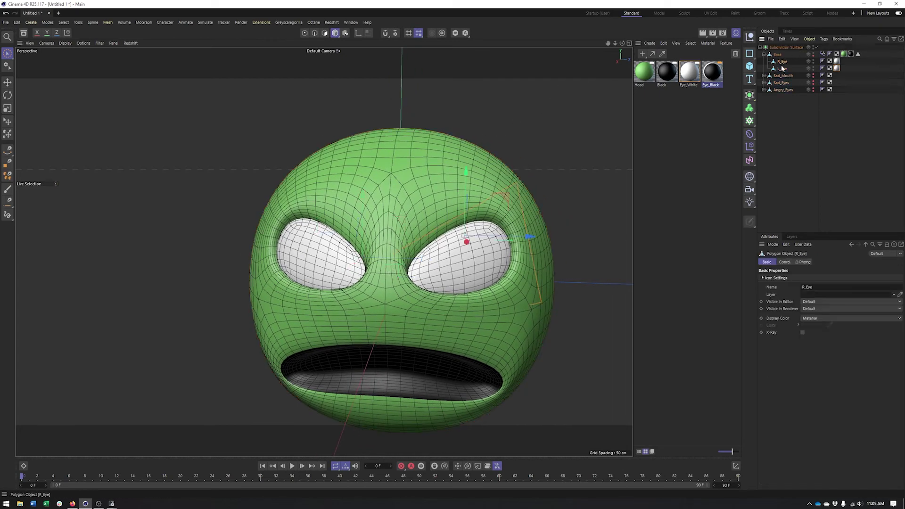
left_click(326, 35)
left_click(434, 262)
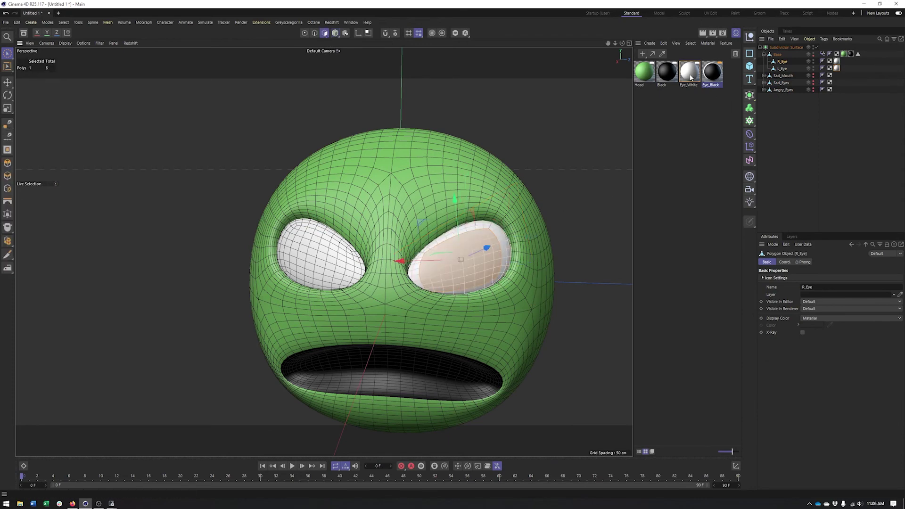
left_click_drag(793, 66, 783, 62)
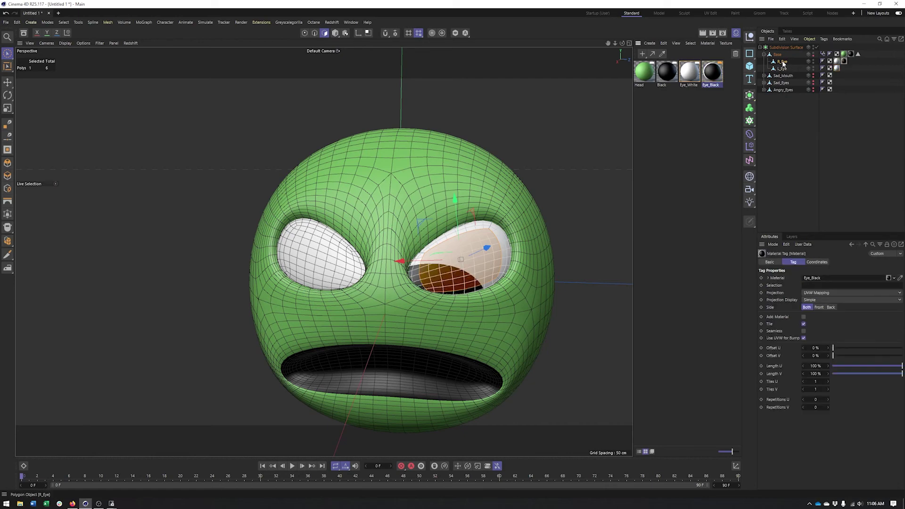
left_click_drag(495, 295, 406, 305, "alt")
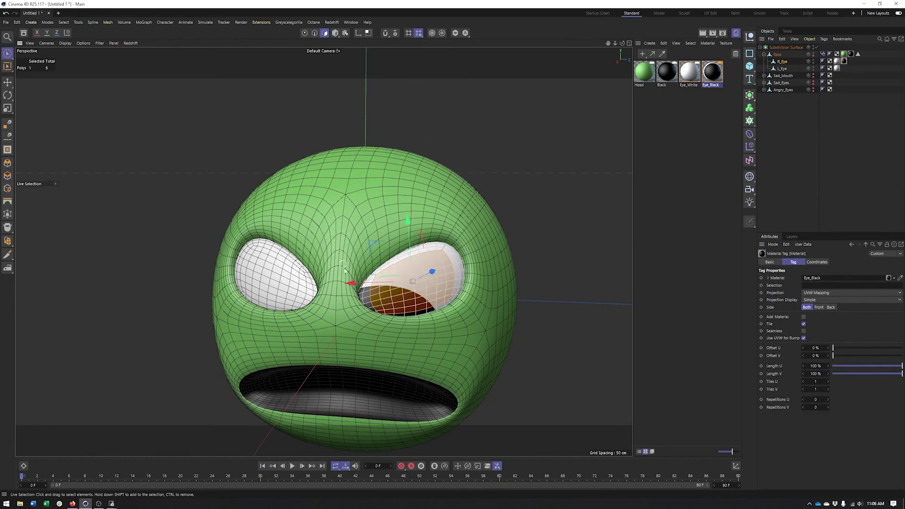
Set the R_Eye Eye_Black tag to Flat projection and rotate it to face forward
left_click(832, 293)
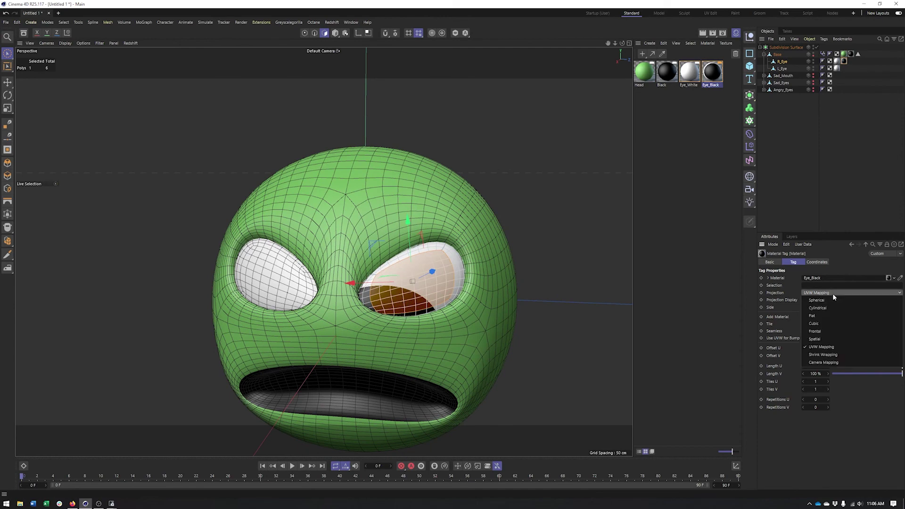
left_click(826, 320)
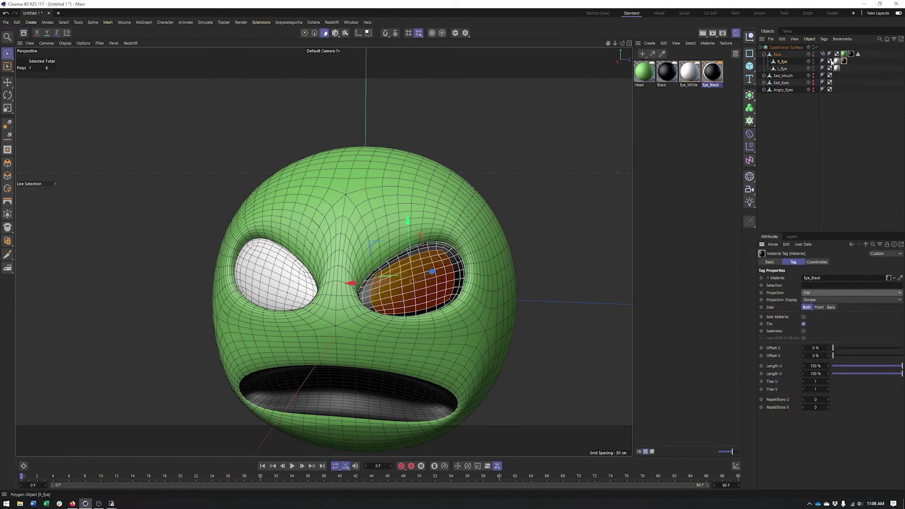
left_click(346, 33)
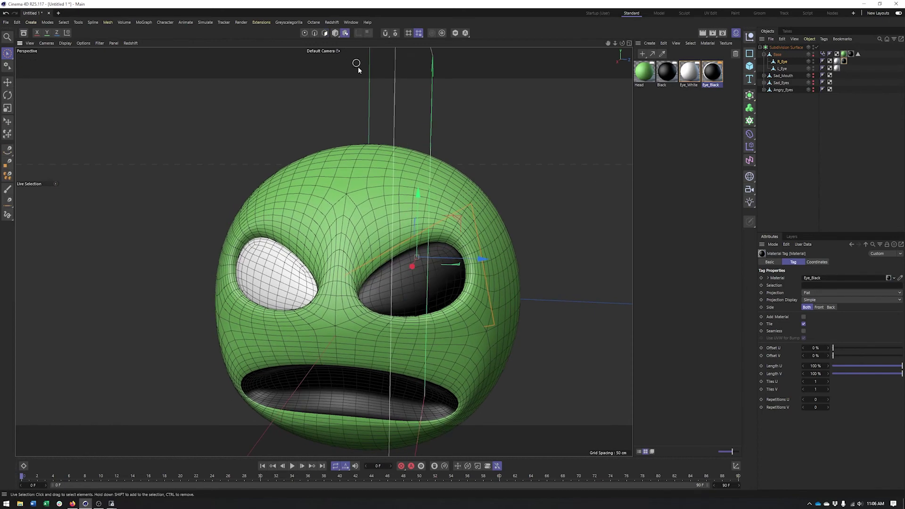
key("r")
left_click_drag(410, 292, 354, 264)
Shrink the pupil projection to about 16% and move it down inside the eye
key("t")
left_click_drag(431, 287, 188, 313)
key("e")
left_click_drag(418, 209, 413, 264)
key("t")
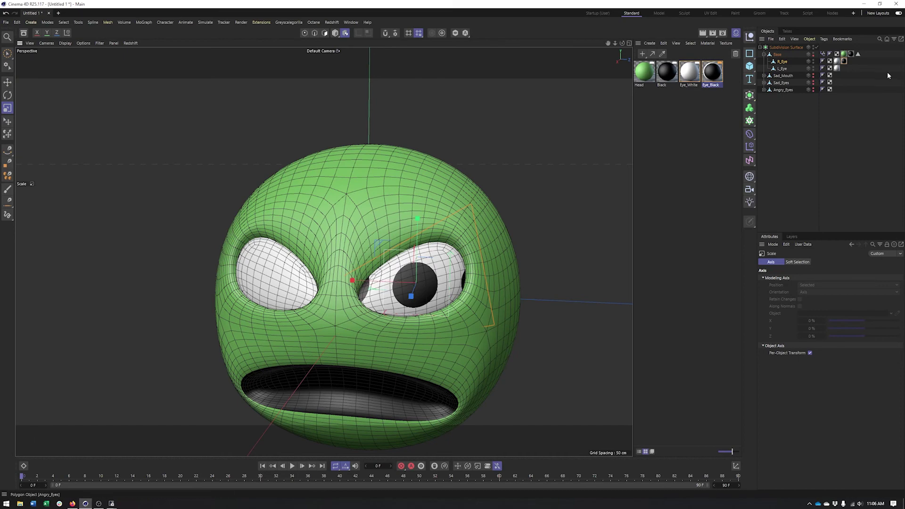
left_click(844, 61)
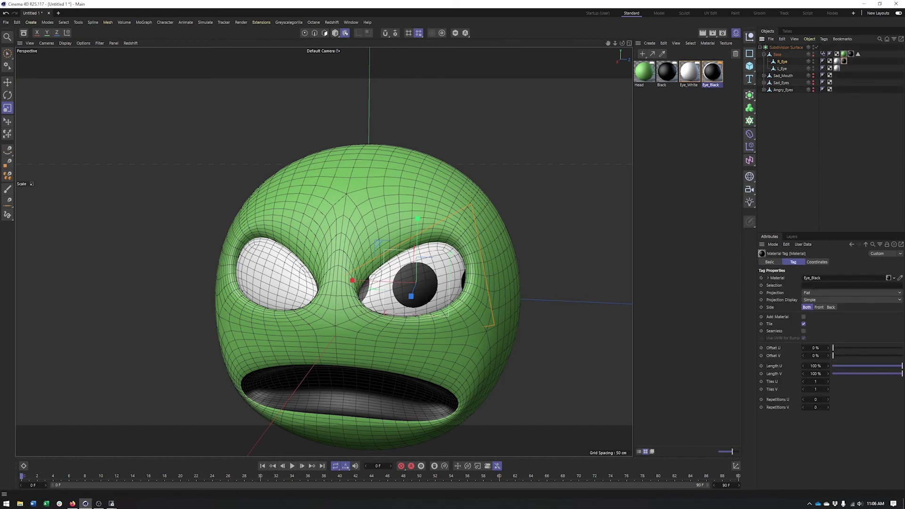
Store R_Eye's selected pupil polygons as a selection named Pupil
left_click(782, 61)
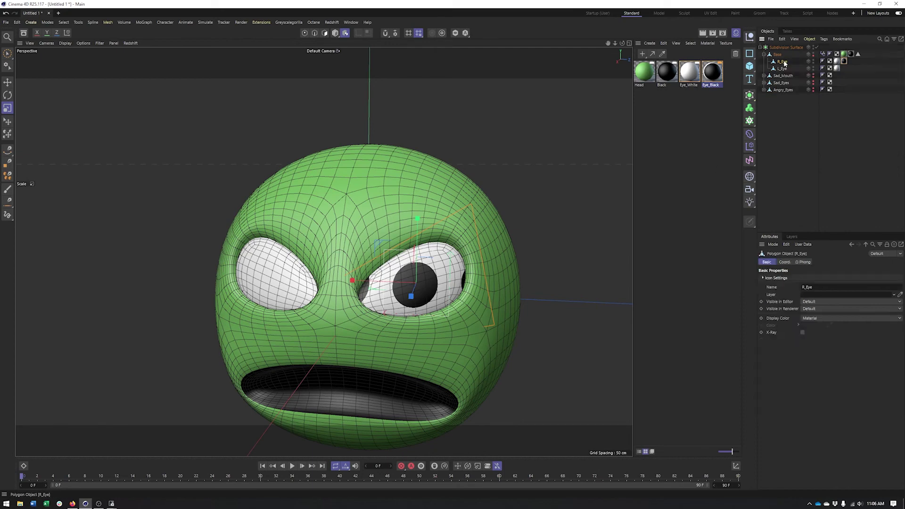
left_click(325, 33)
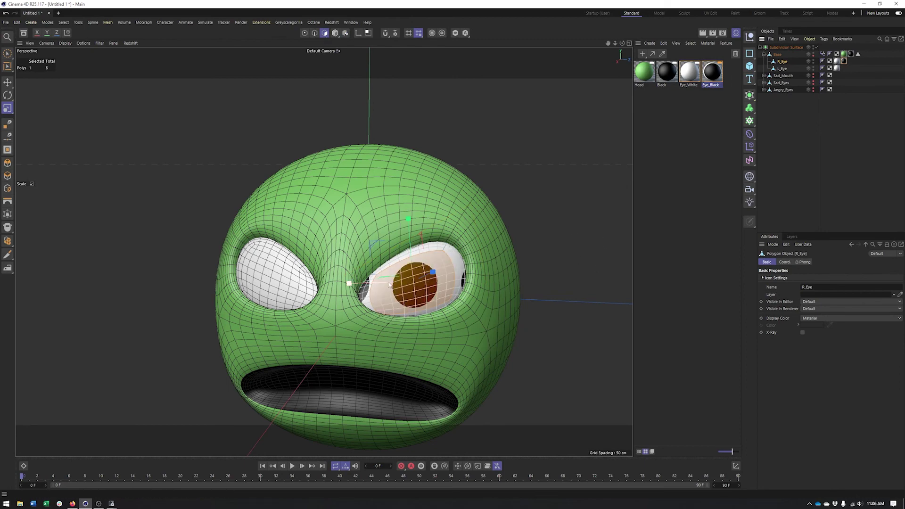
left_click(63, 22)
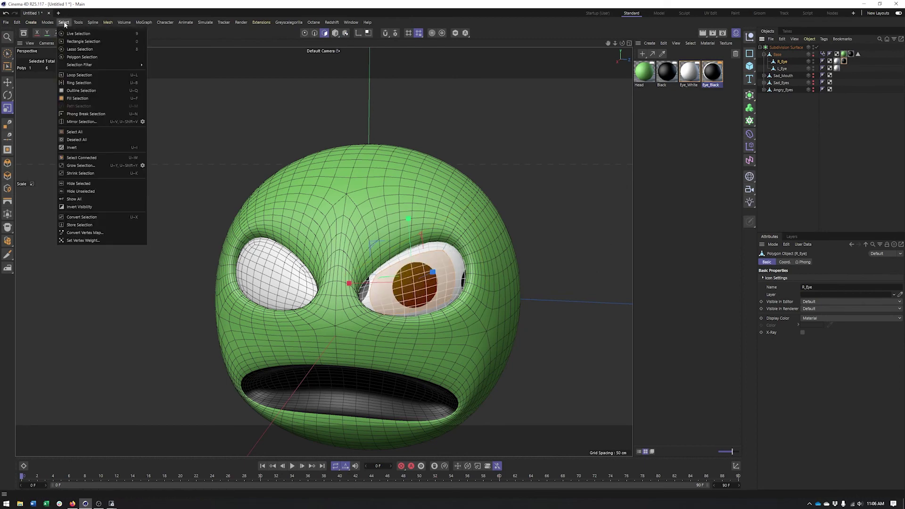
left_click(102, 225)
left_click_drag(841, 287, 503, 292)
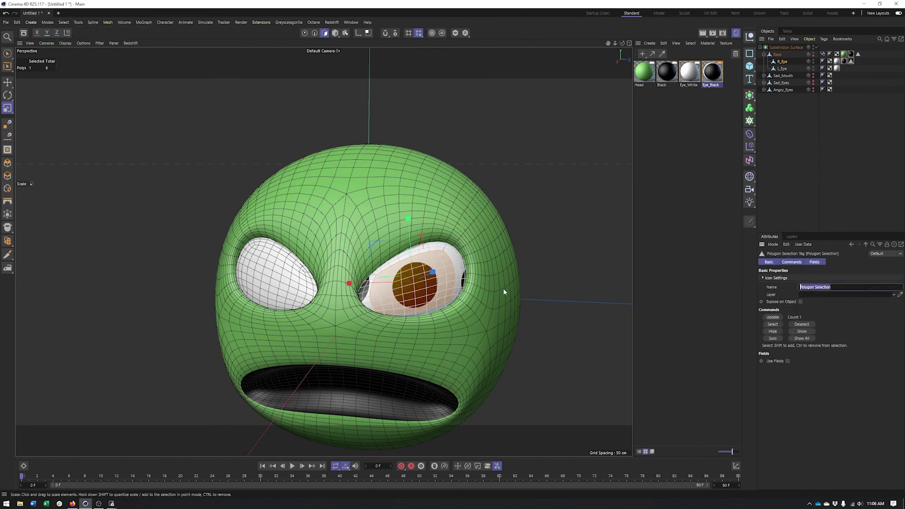
type("Pupil")
key("Return")
Limit the R_Eye Eye_Black tag to the Pupil selection
left_click(844, 61)
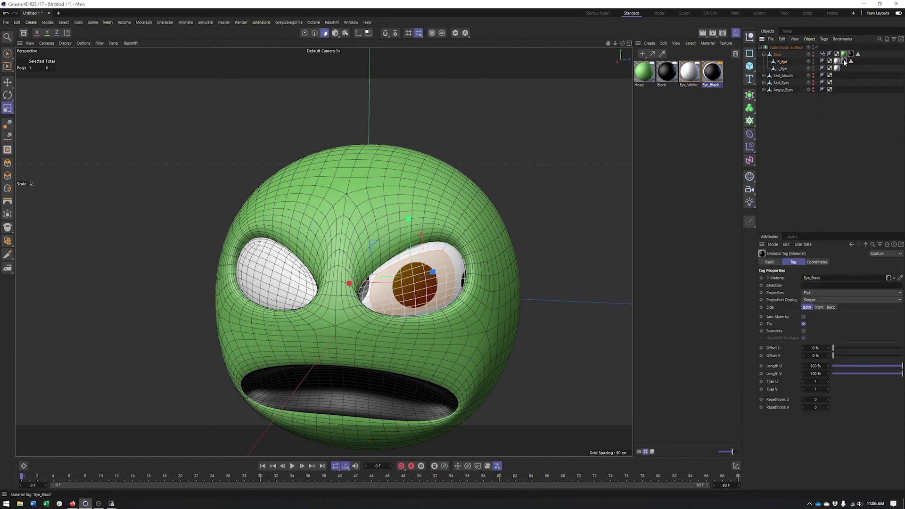
left_click_drag(851, 62, 820, 288)
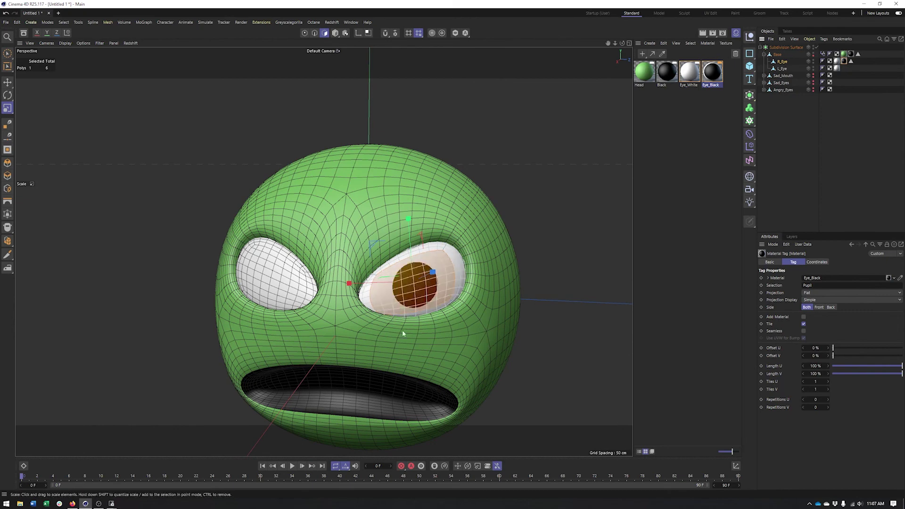
left_click(335, 33)
Store L_Eye's centre polygon as a polygon selection named Pupil
left_click_drag(354, 214, 363, 211, "alt")
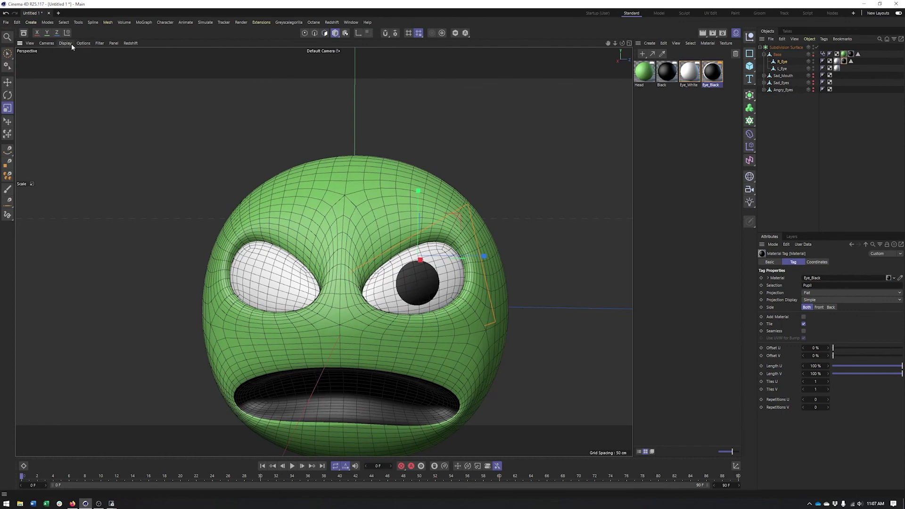
middle_click_drag(279, 187, 304, 187, "alt")
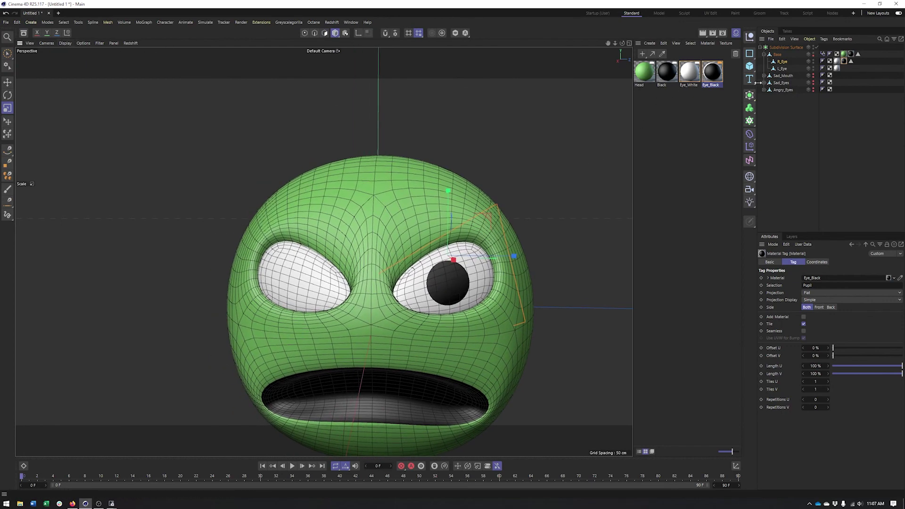
left_click(782, 69)
middle_click_drag(372, 253, 400, 251, "alt")
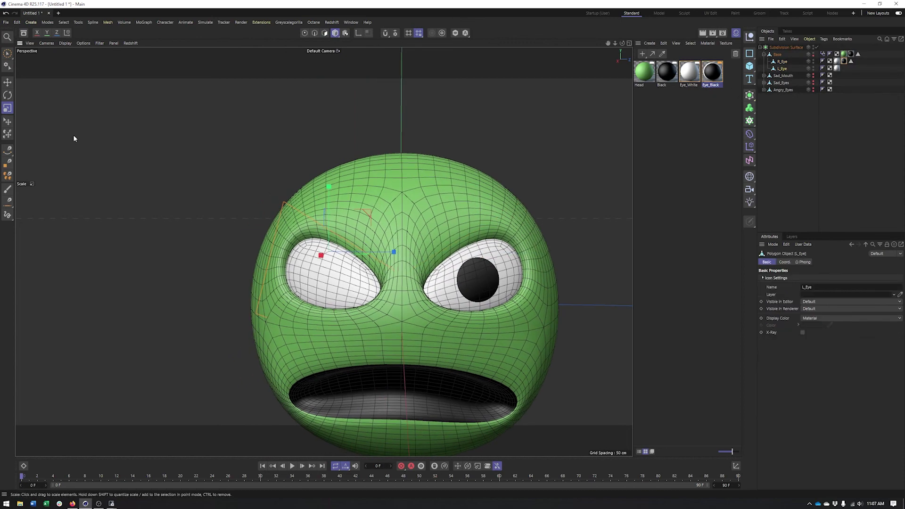
left_click(325, 33)
left_click(275, 268)
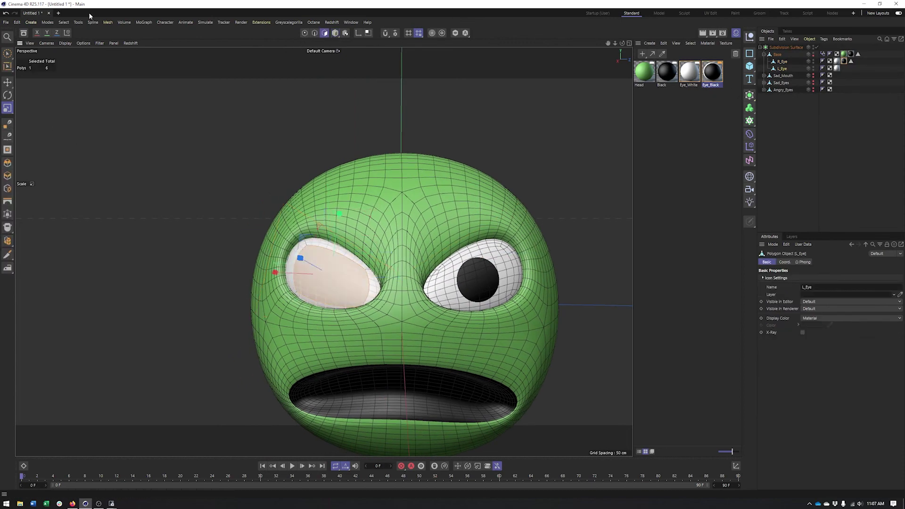
left_click(64, 22)
left_click(81, 225)
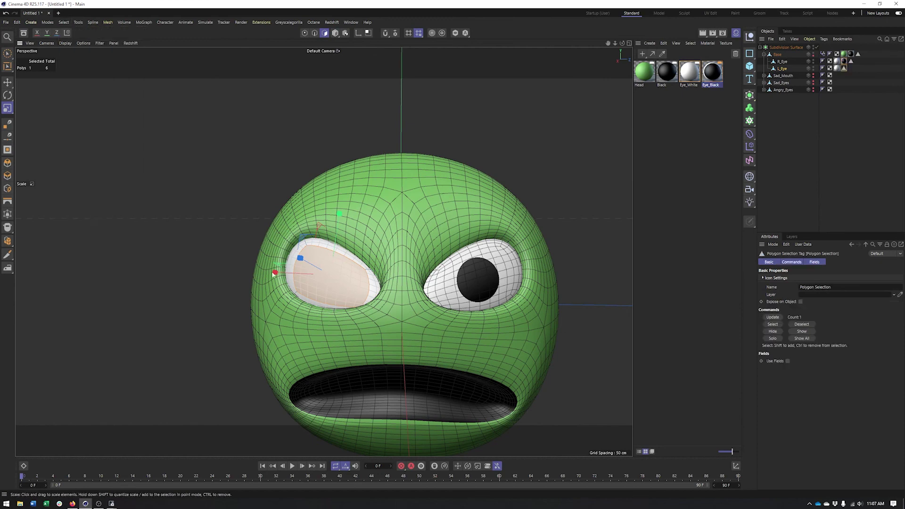
type("Pupil")
key("Return")
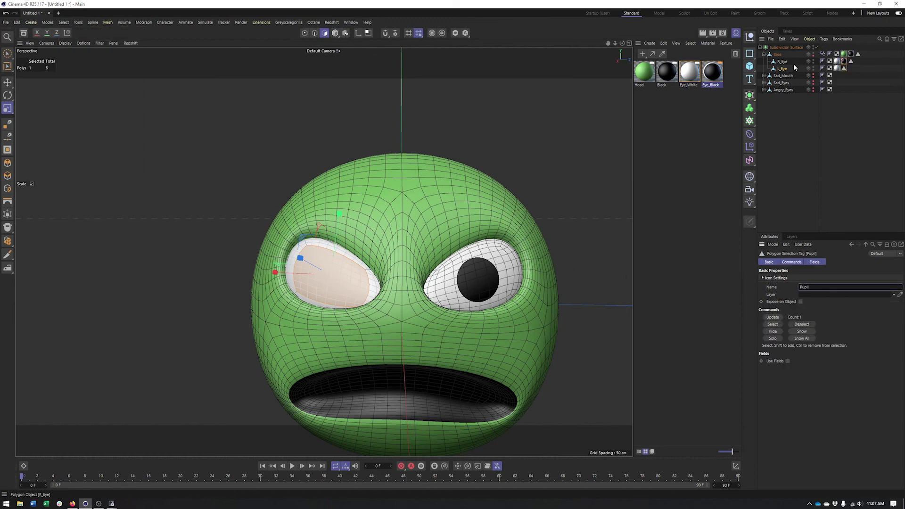
Apply Eye_Black to L_Eye, restricted to the Pupil selection with Flat projection
left_click_drag(707, 81, 847, 69)
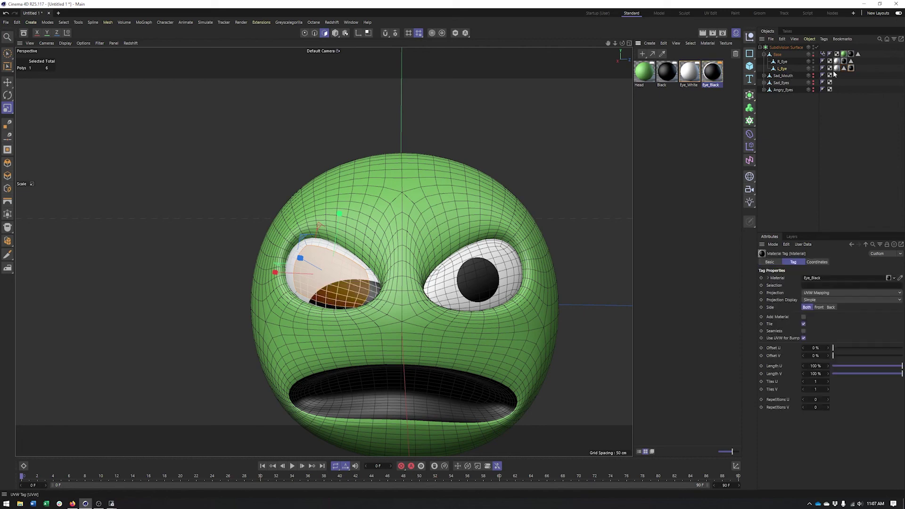
left_click(844, 68)
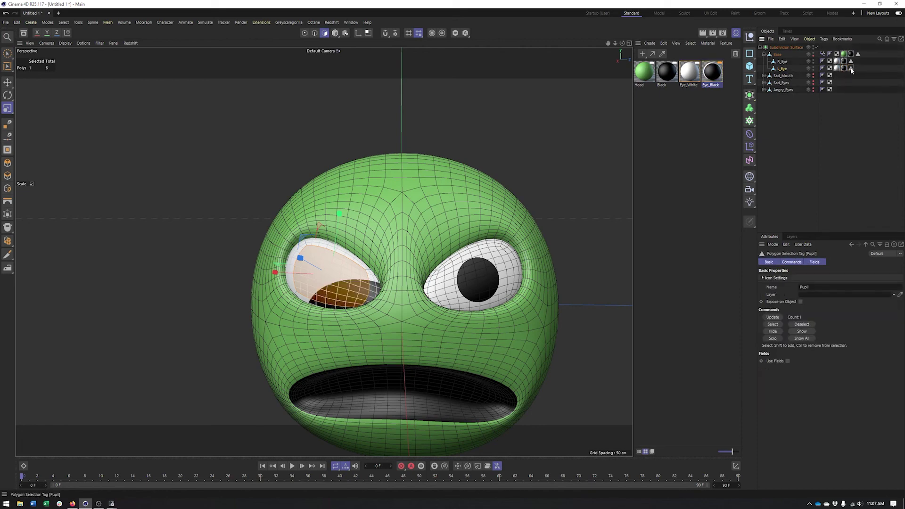
left_click_drag(850, 69, 817, 288)
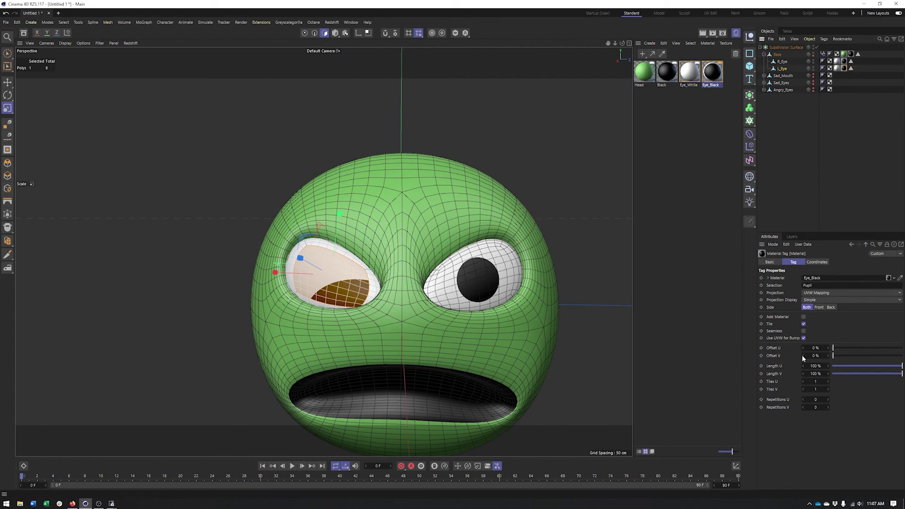
left_click(816, 293)
left_click(808, 321)
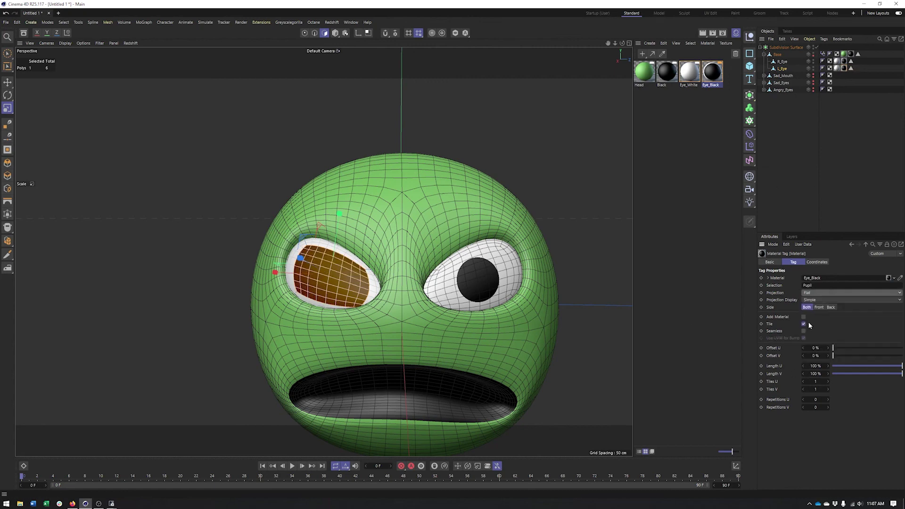
Rotate L_Eye's pupil projection to face forward and shrink it inside the eye
left_click_drag(448, 330, 456, 335, "alt")
left_click(346, 32)
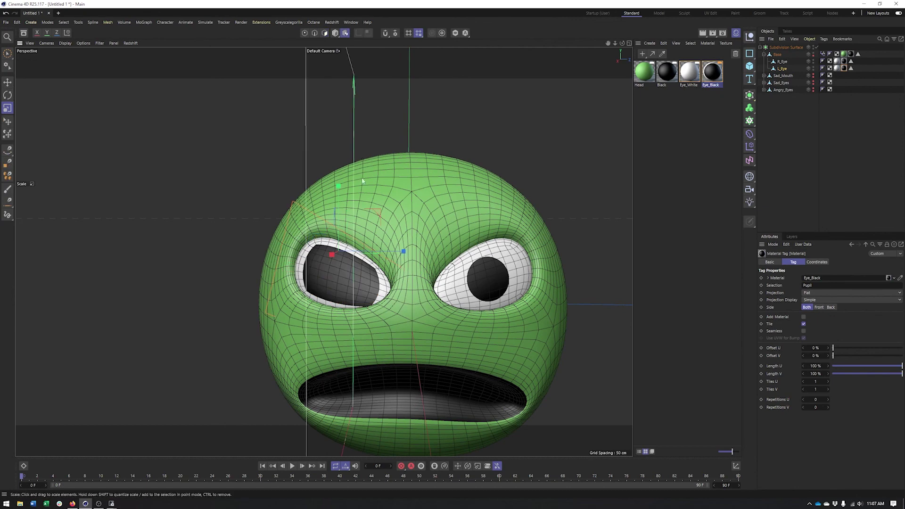
key("r")
left_click_drag(346, 258, 273, 259)
key("t")
left_click_drag(201, 268, 145, 268)
Copy the 14.153 cm S.X value from one Eye_Black tag's Coordinates
key("e")
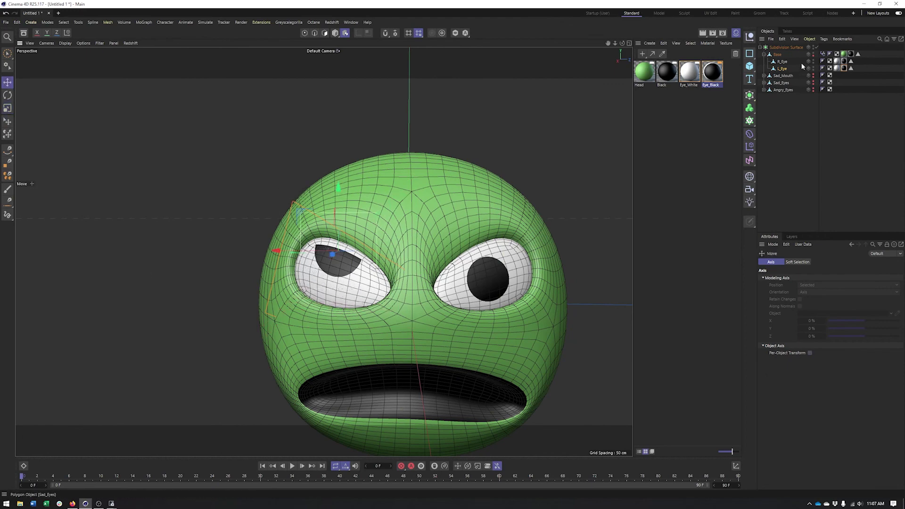
left_click(844, 68)
left_click(813, 263)
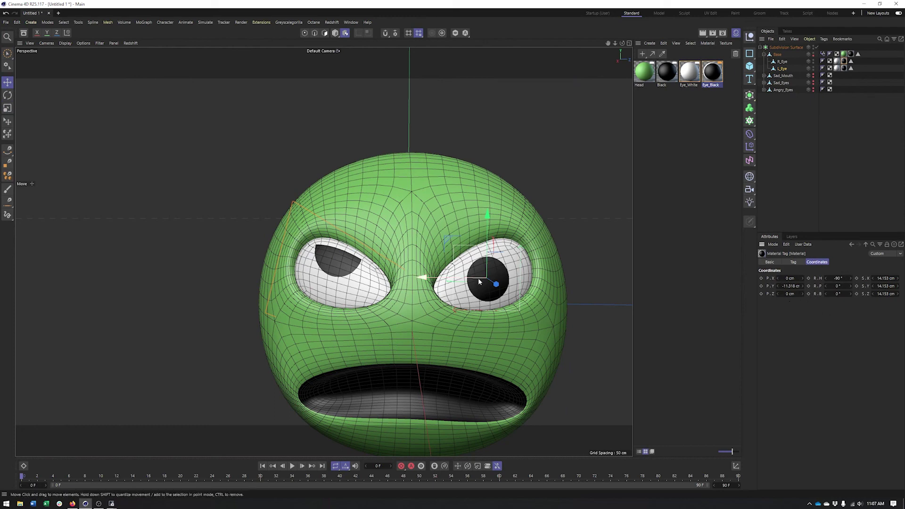
left_click(885, 278)
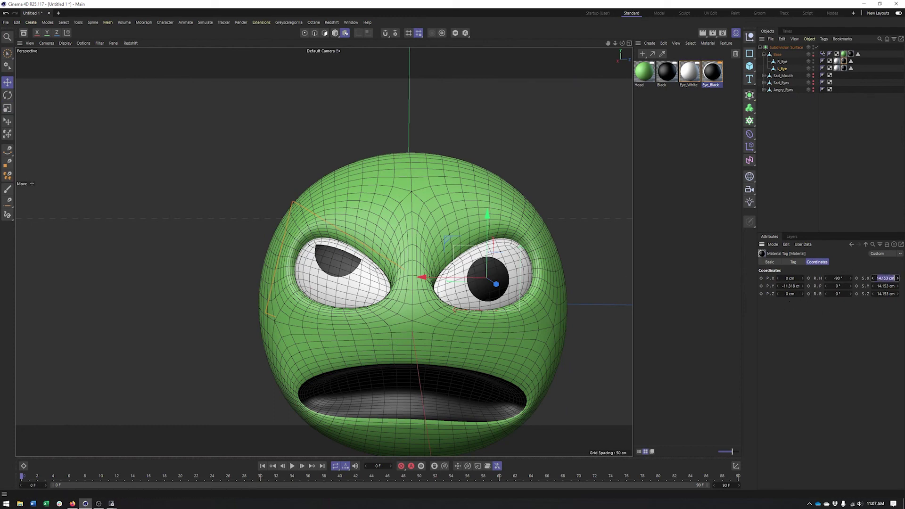
right_click(865, 280)
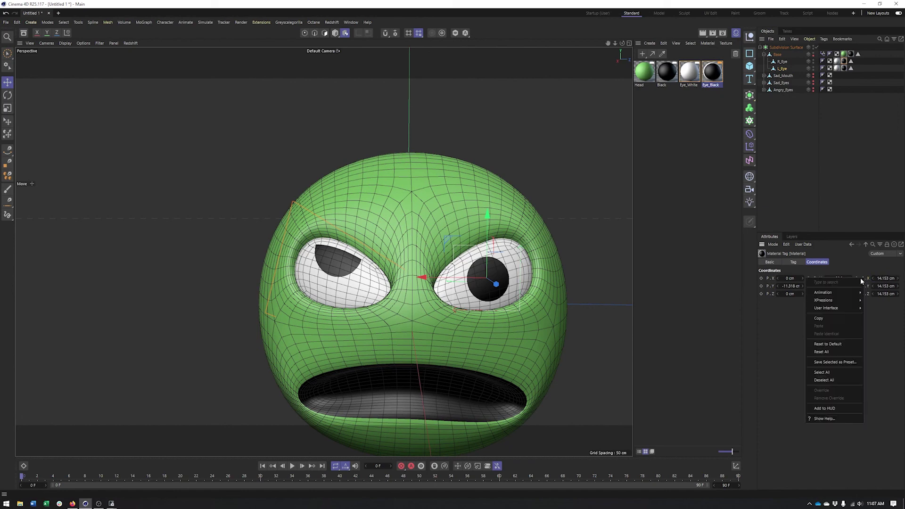
left_click(831, 319)
double_click(886, 281)
right_click(886, 280)
left_click(872, 302)
Paste 14.153 cm into S.X, S.Y and S.Z of the other eye's Eye_Black tag
left_click(839, 69)
left_click(885, 278)
key("ctrl+v")
double_click(888, 287)
key("ctrl+v")
double_click(887, 294)
key("ctrl+v")
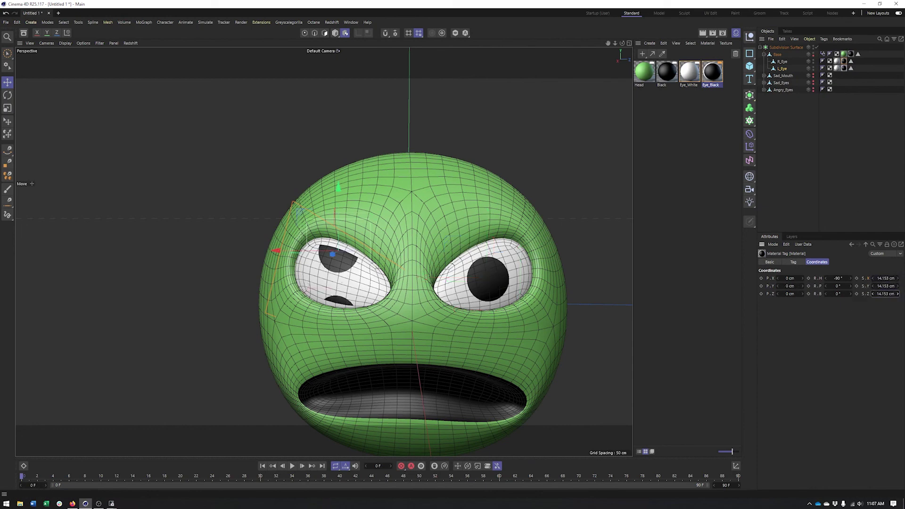
Try a 0 cm Y position on L_Eye's pupil tag, then undo to keep −11.318 cm
left_click(844, 68)
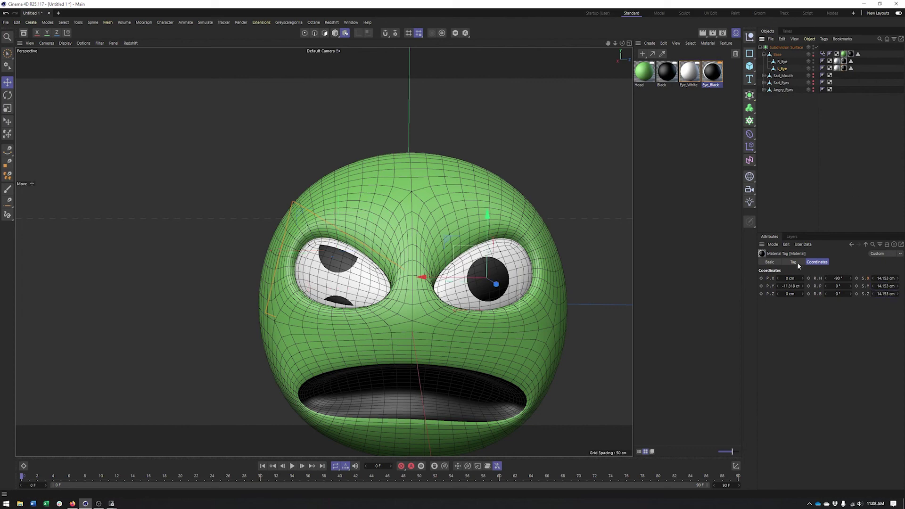
left_click(792, 286)
type("0")
key("Return")
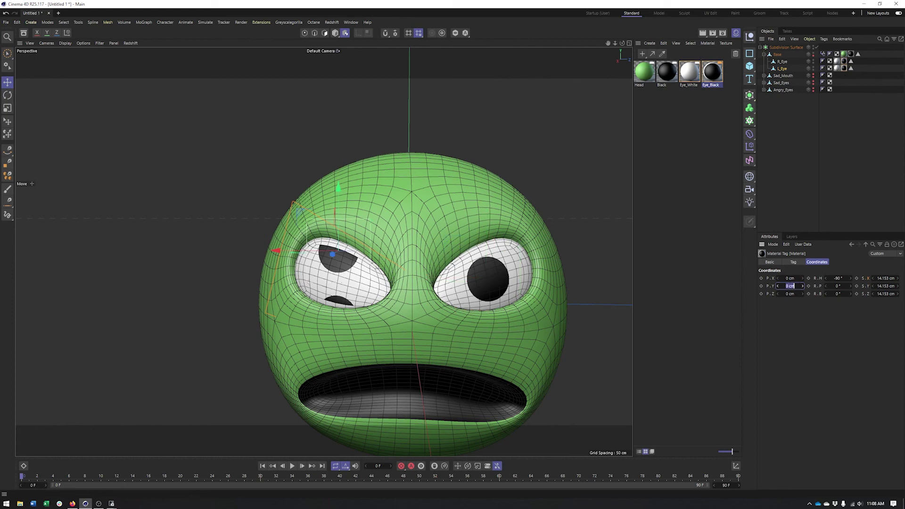
key("ctrl+z")
middle_click_drag(409, 275, 393, 270, "alt")
left_click(65, 43)
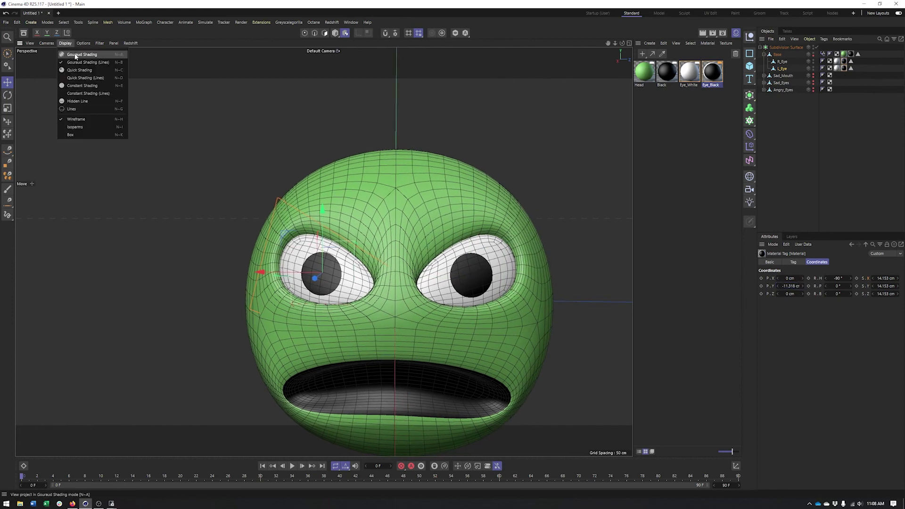
Switch the view to Gouraud Shading and zero the Sad_Mouth, Sad_Eyes and Angry_Eyes pose morphs on Base
left_click(76, 54)
left_click_drag(324, 186, 330, 184, "alt")
left_click(822, 54)
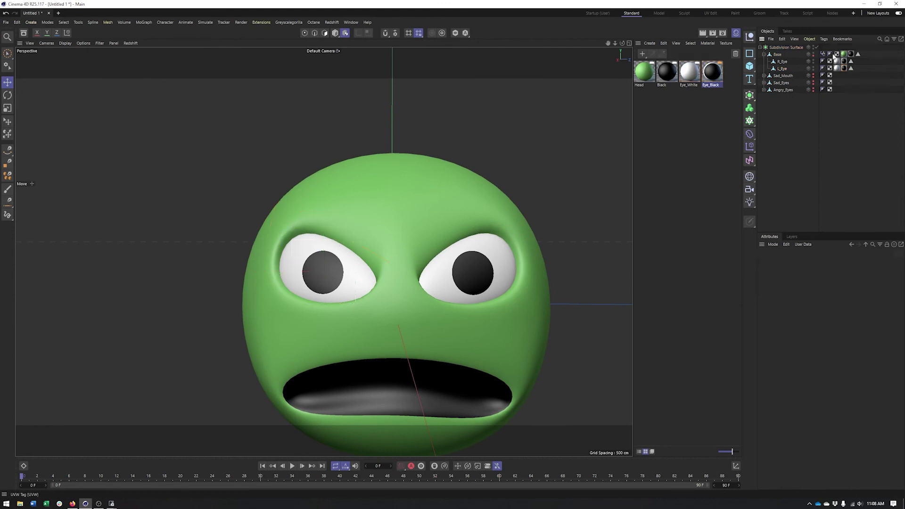
middle_click_drag(457, 277, 413, 229, "alt")
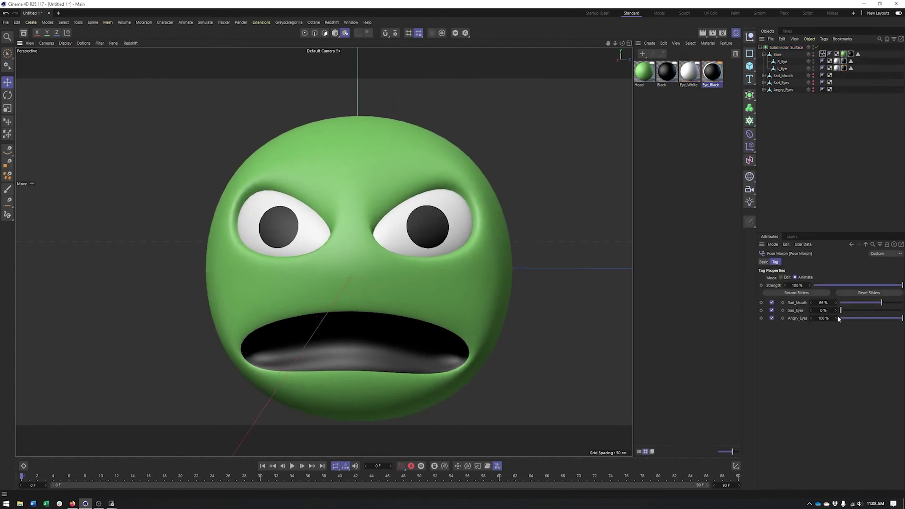
left_click_drag(866, 305, 837, 324)
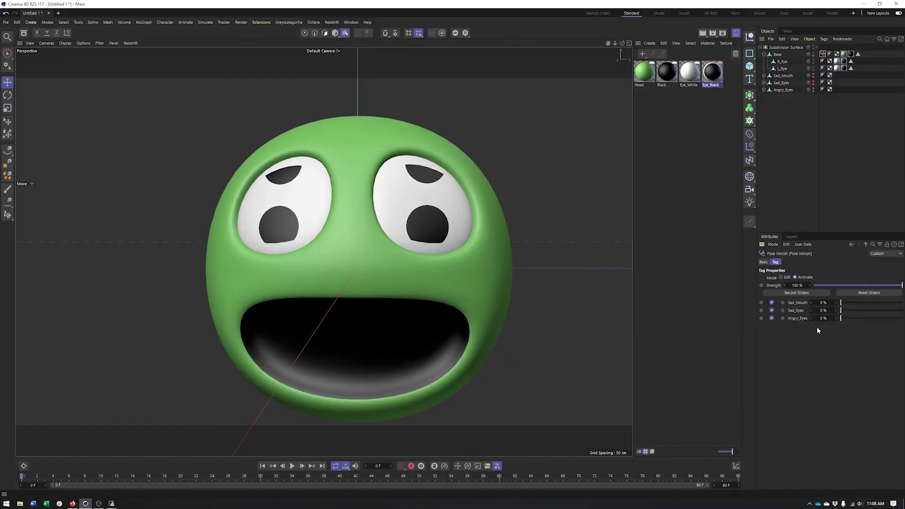
middle_click_drag(381, 303, 384, 300, "alt")
Uncheck Tile on each eye's Eye_Black material tag, leaving one round pupil per eye
left_click_drag(250, 179, 280, 184, "alt")
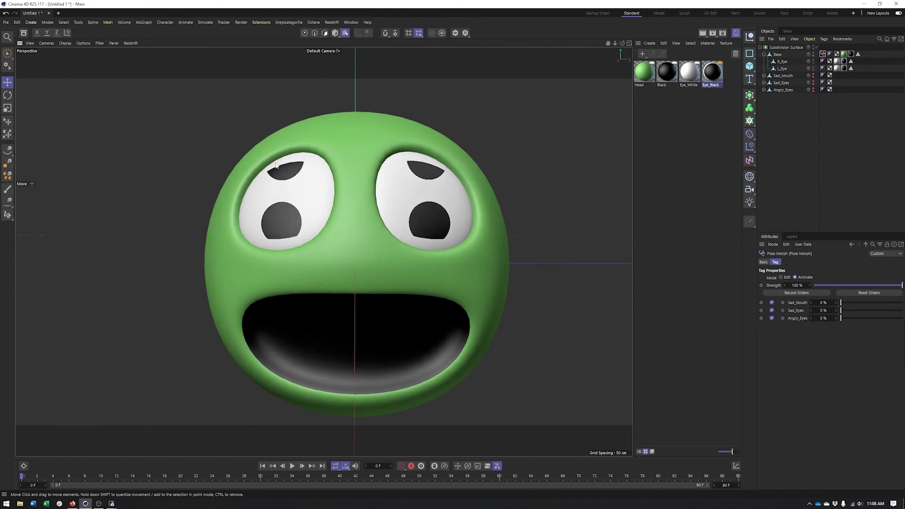
left_click(844, 68)
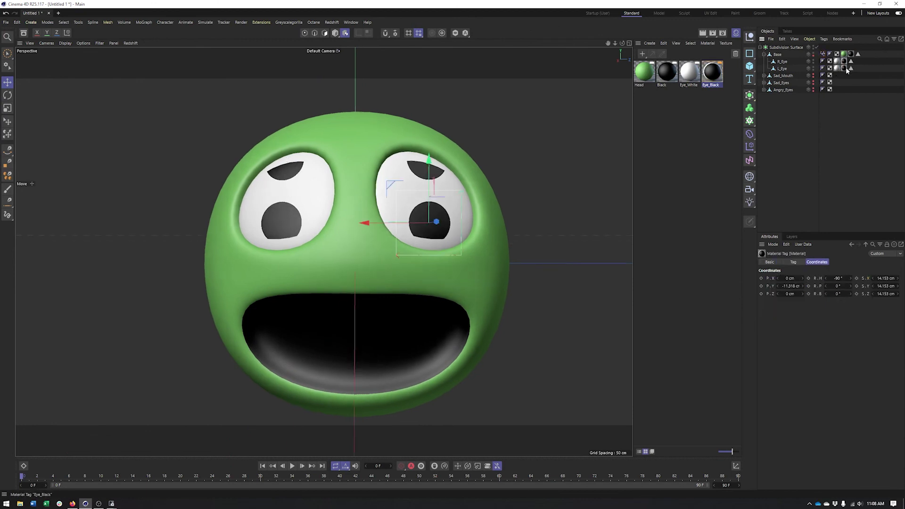
left_click(793, 262)
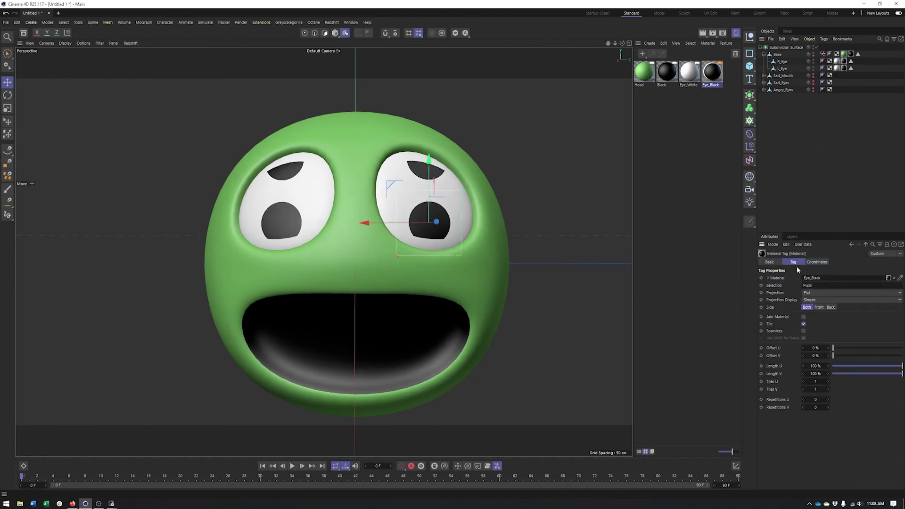
left_click(804, 323)
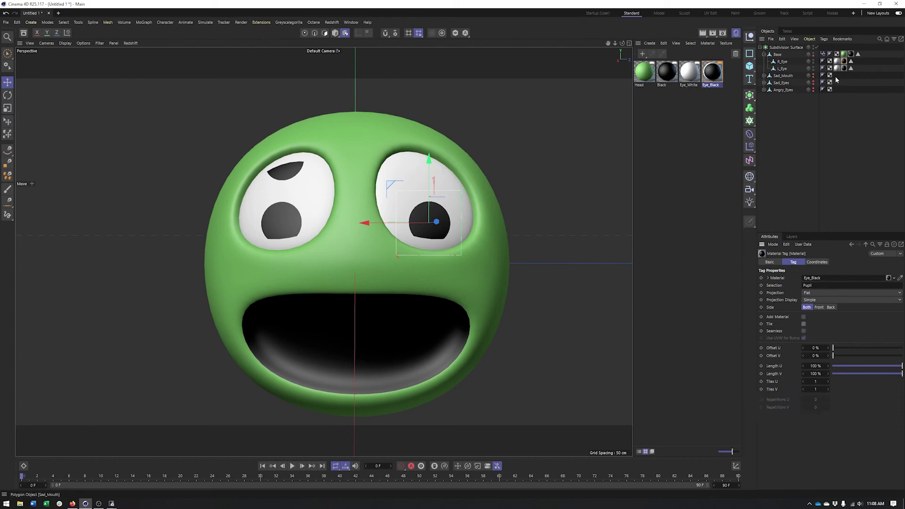
left_click(843, 64)
left_click(804, 325)
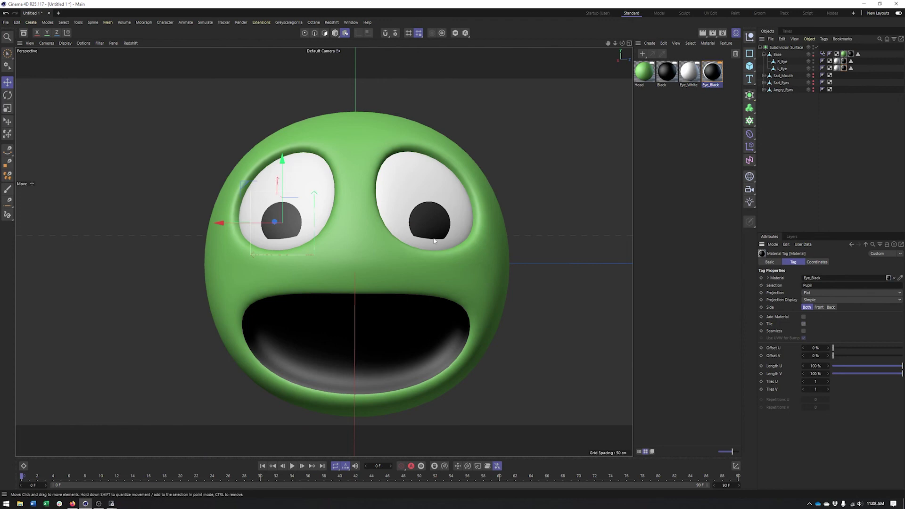
middle_click_drag(391, 181, 413, 199, "alt")
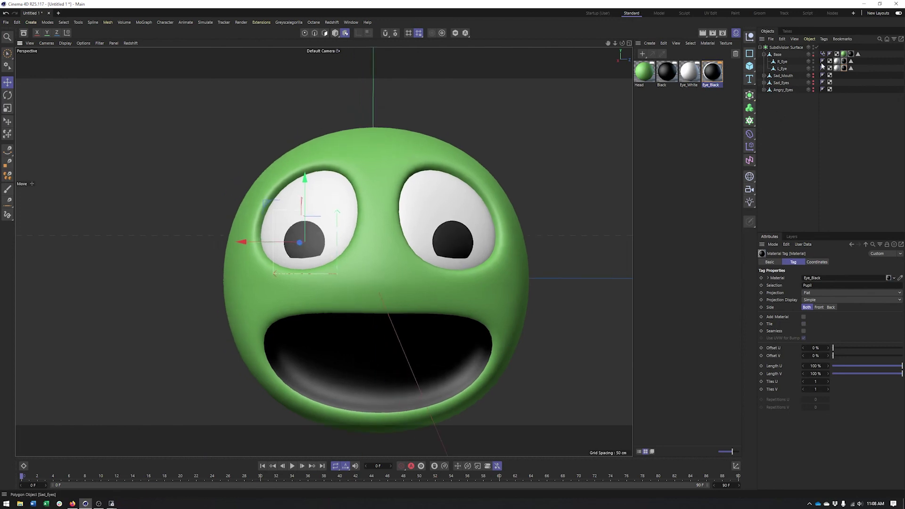